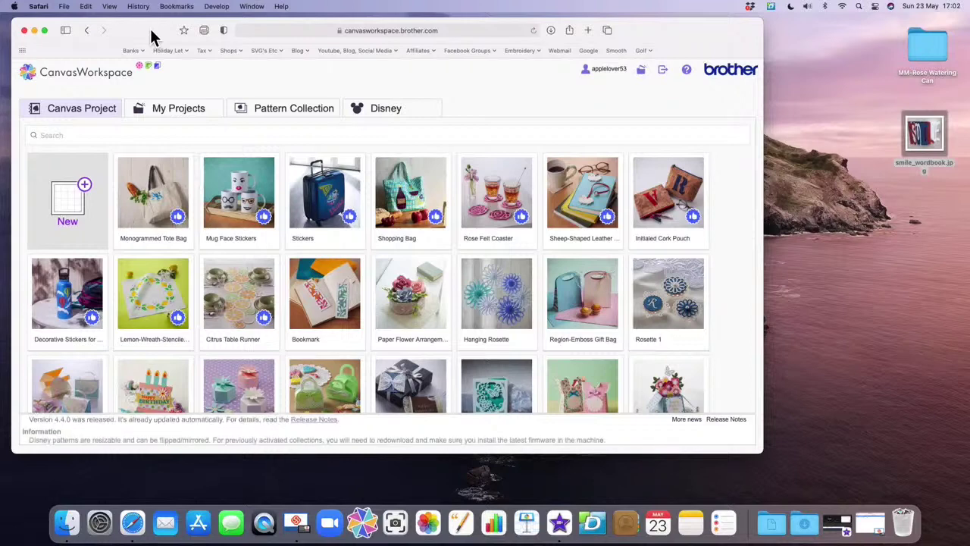
# Create a new blank canvas project, set the mat zoom to 50% and enlarge the browser window to fit the mat.
pyautogui.moveTo(151, 32); pyautogui.dragTo(202, 35)
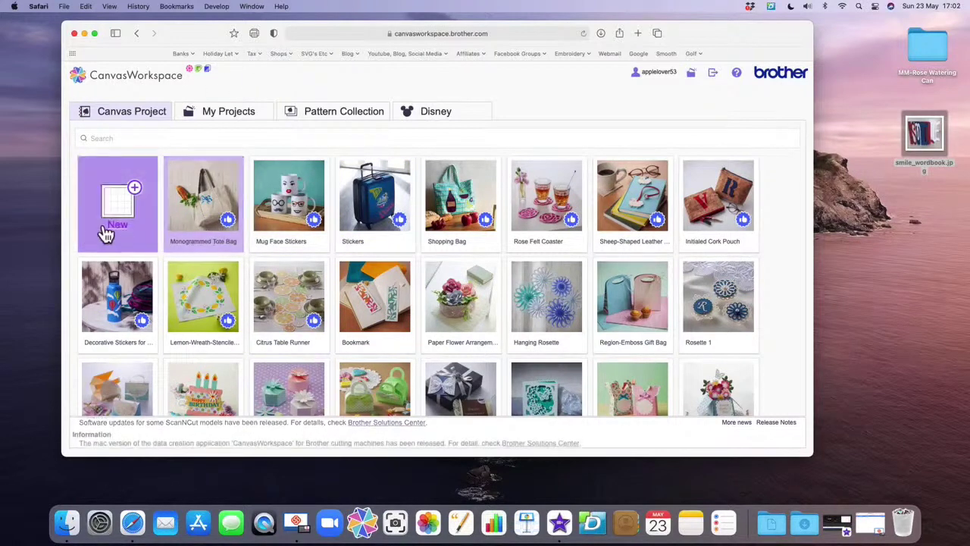
pyautogui.click(140, 195)
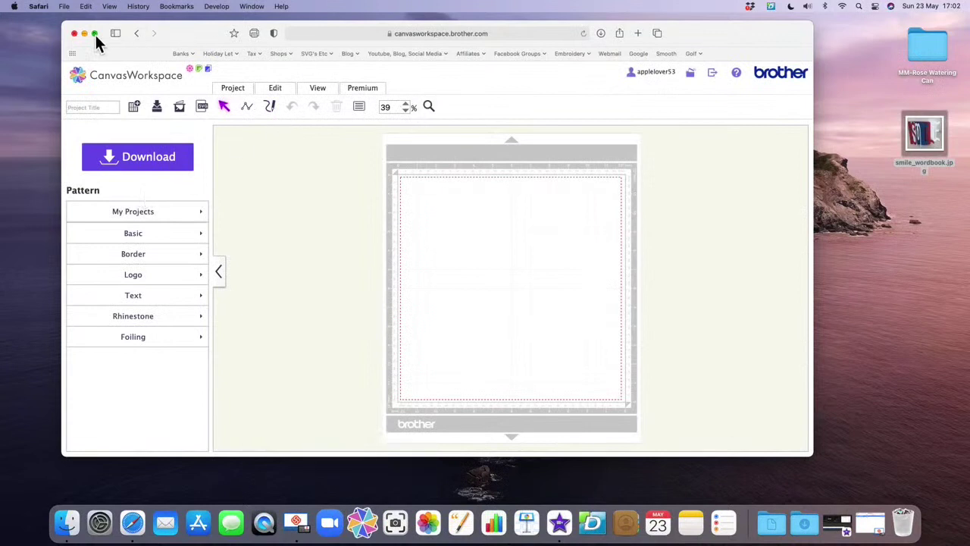
pyautogui.click(406, 104)
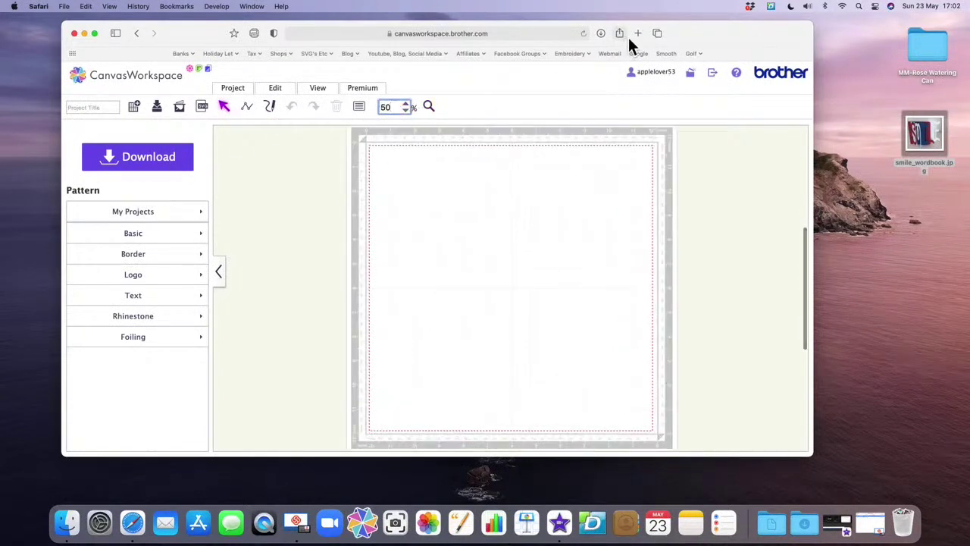
pyautogui.moveTo(692, 36); pyautogui.dragTo(660, 25)
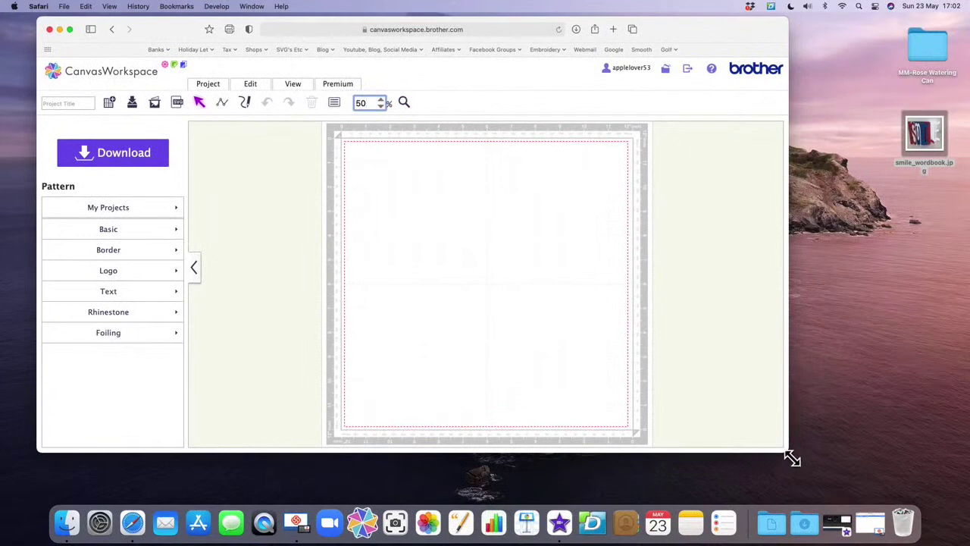
pyautogui.moveTo(793, 457); pyautogui.dragTo(820, 502)
pyautogui.hscroll(2, 528, 320)
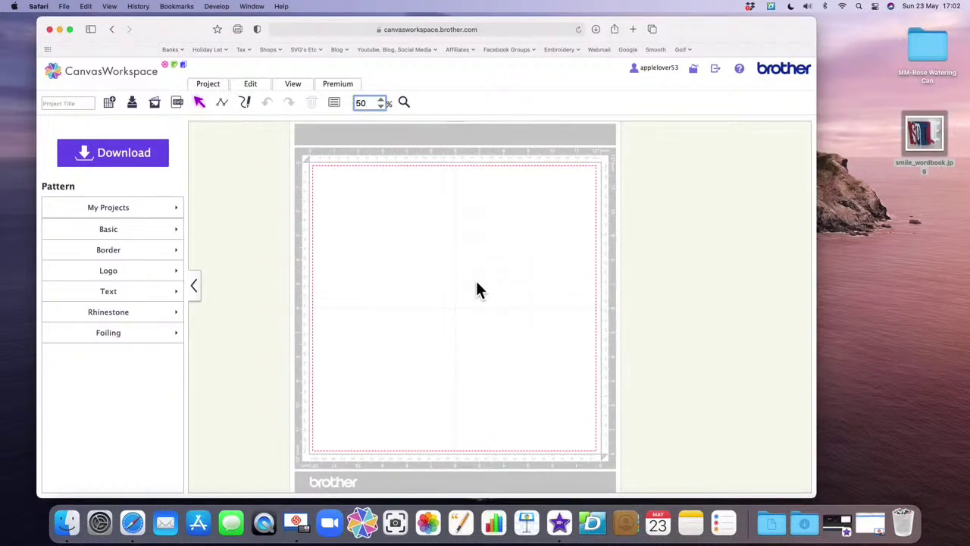
# Add a placeholder text object in the bold slab-serif font and place it near the mat's upper centre.
pyautogui.click(121, 297)
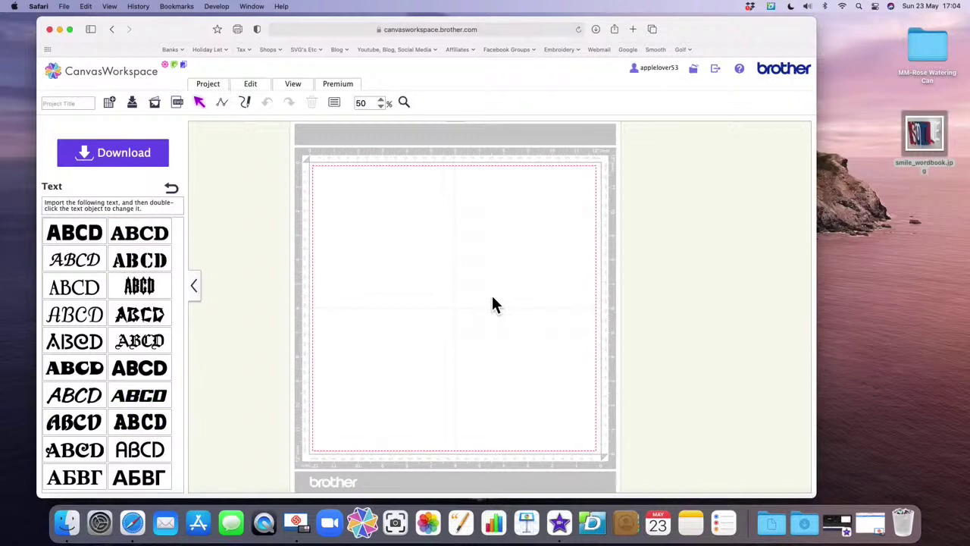
pyautogui.click(156, 236)
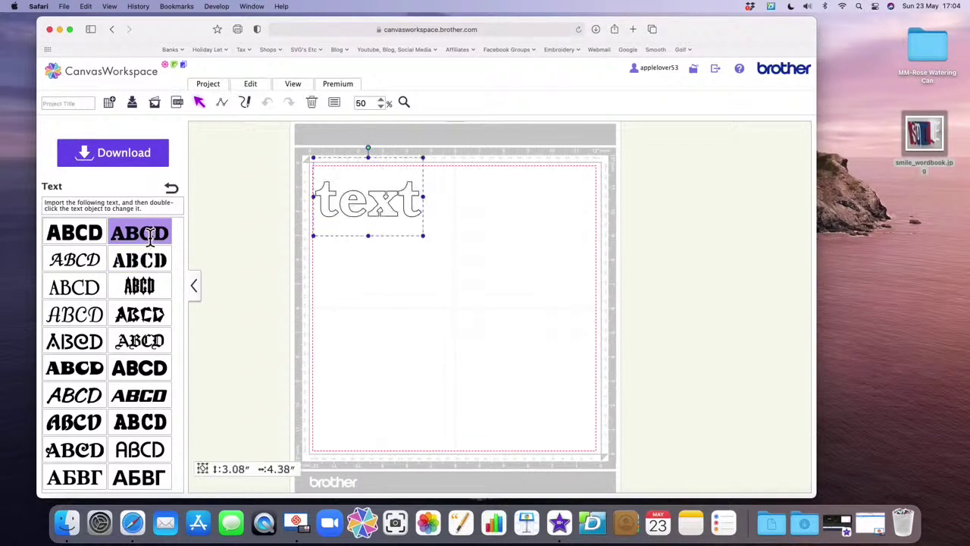
pyautogui.moveTo(396, 209); pyautogui.dragTo(481, 240)
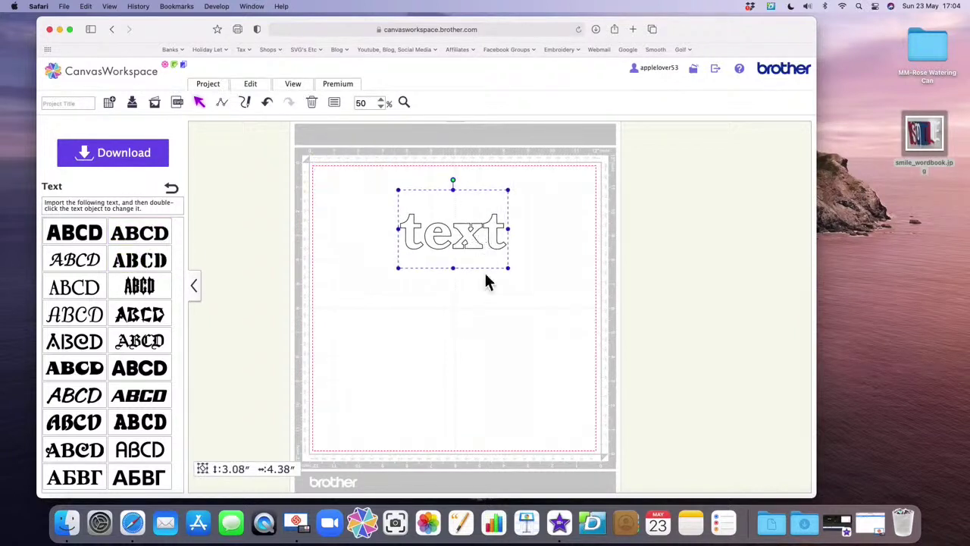
# Replace the placeholder text with BABY and move it to the mat's upper right corner.
pyautogui.doubleClick(507, 239)
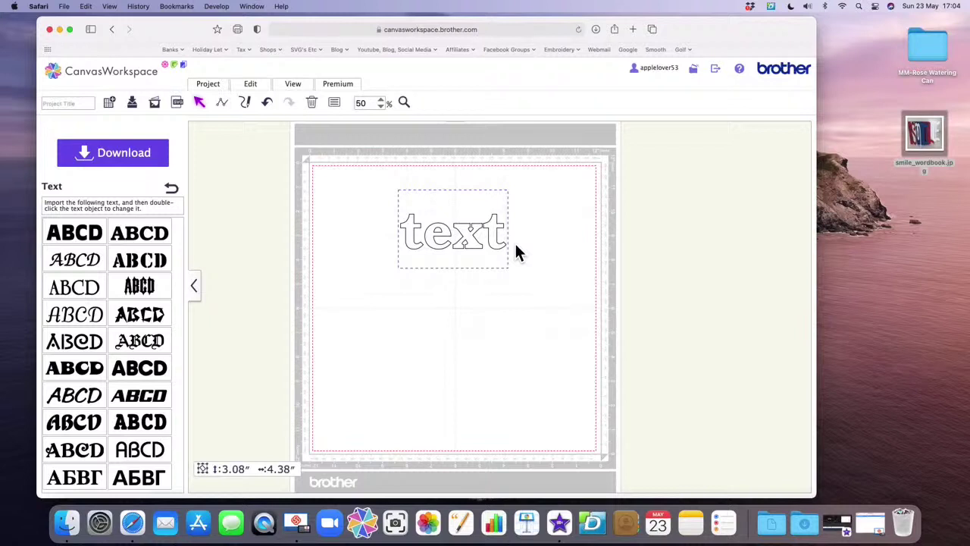
pyautogui.press('BackSpace')
pyautogui.press('BackSpace')
pyautogui.press('BackSpace')
pyautogui.press('BackSpace')
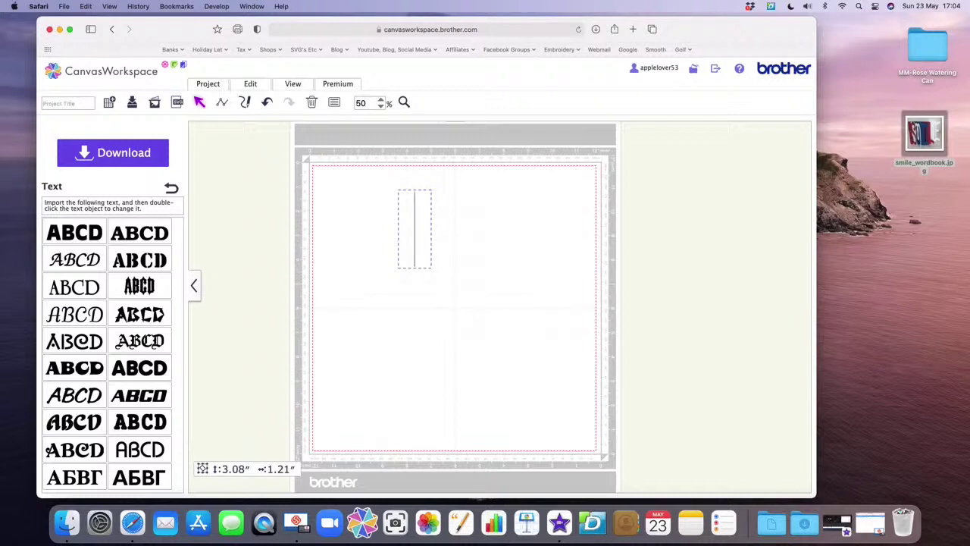
pyautogui.write('BABY')
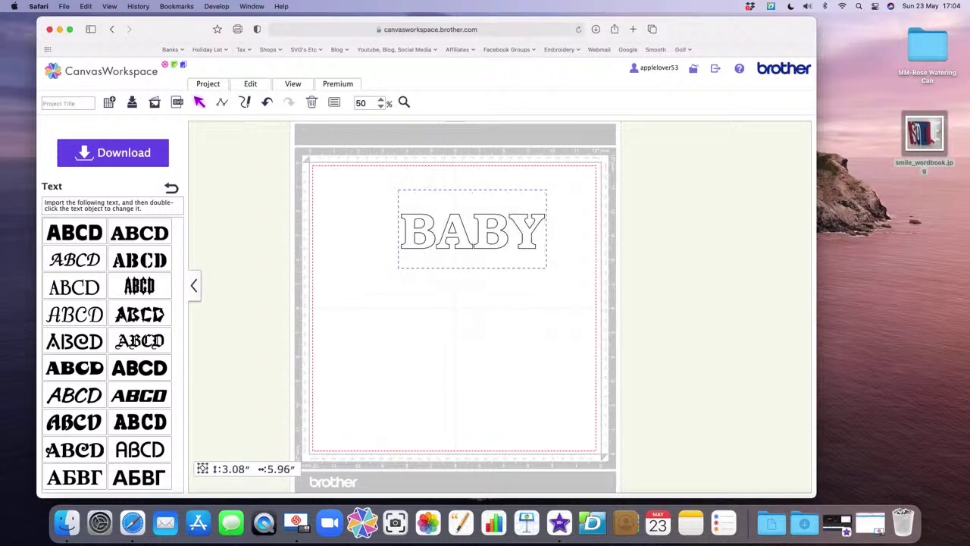
pyautogui.click(575, 247)
pyautogui.moveTo(509, 236); pyautogui.dragTo(556, 215)
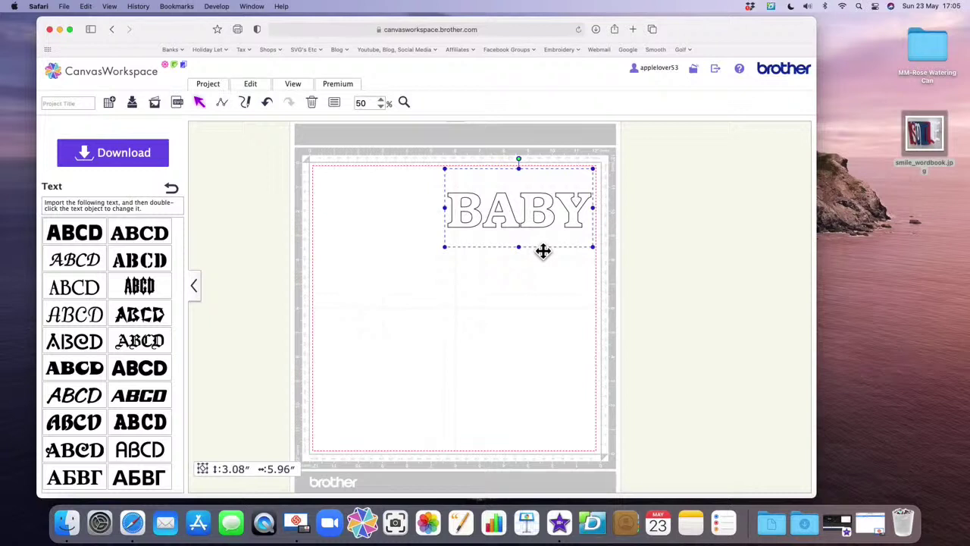
# Preview the desktop image smile_wordbook.jpg at a larger size to examine the word book's letter layout, and close it.
pyautogui.click(920, 145)
pyautogui.press('space')
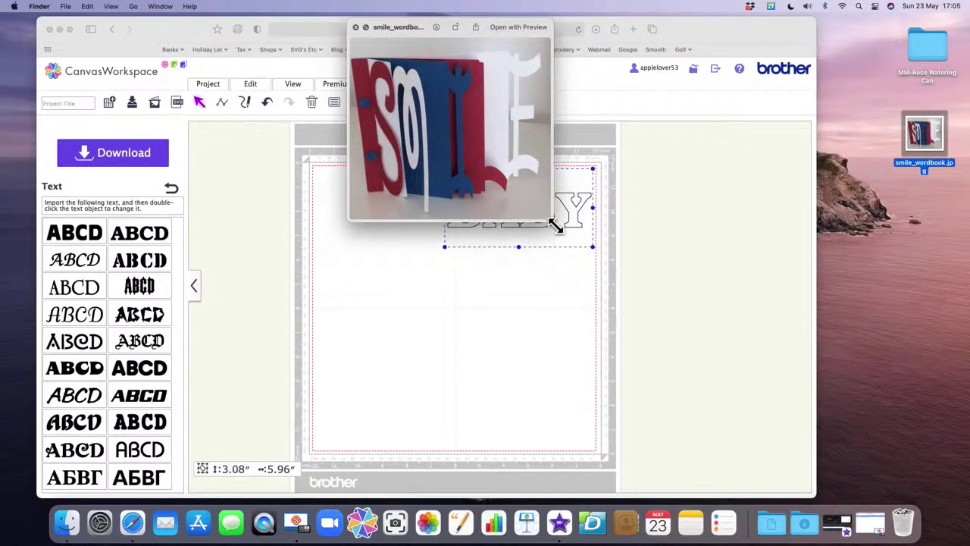
pyautogui.moveTo(556, 224); pyautogui.dragTo(849, 468)
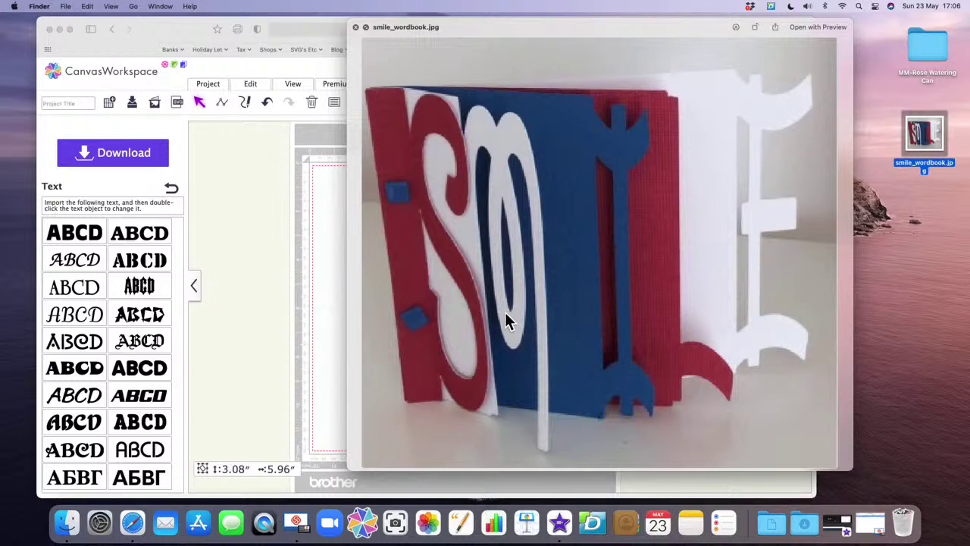
pyautogui.click(356, 29)
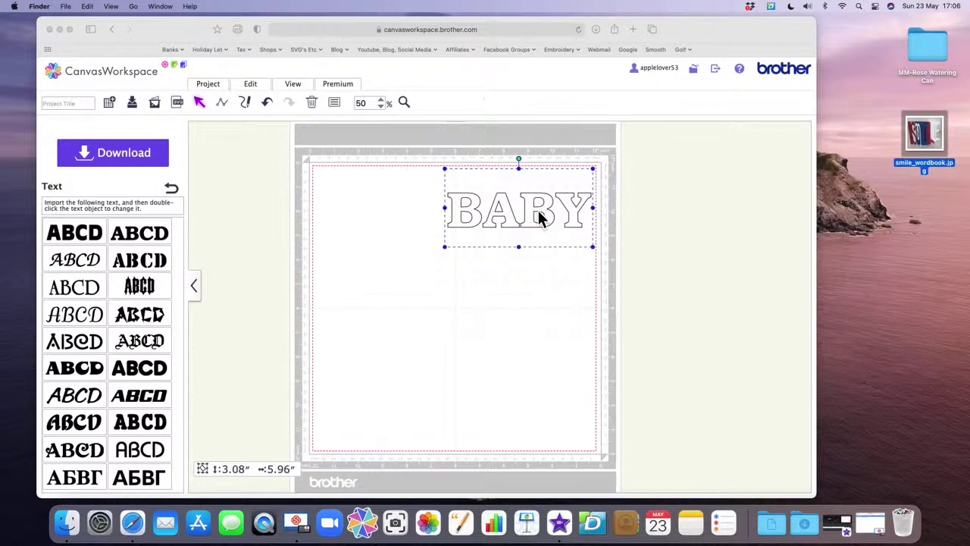
# Add a plain basic square below the BABY text and resize it to a rectangle 7.00 in wide by 5.00 in high.
pyautogui.scroll(3, 538, 217)
pyautogui.scroll(-4, 538, 218)
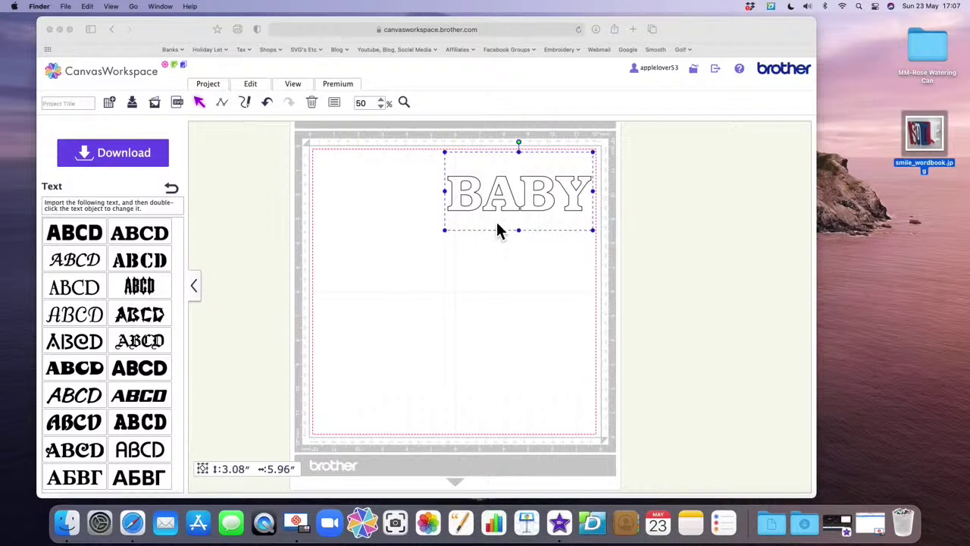
pyautogui.click(174, 189)
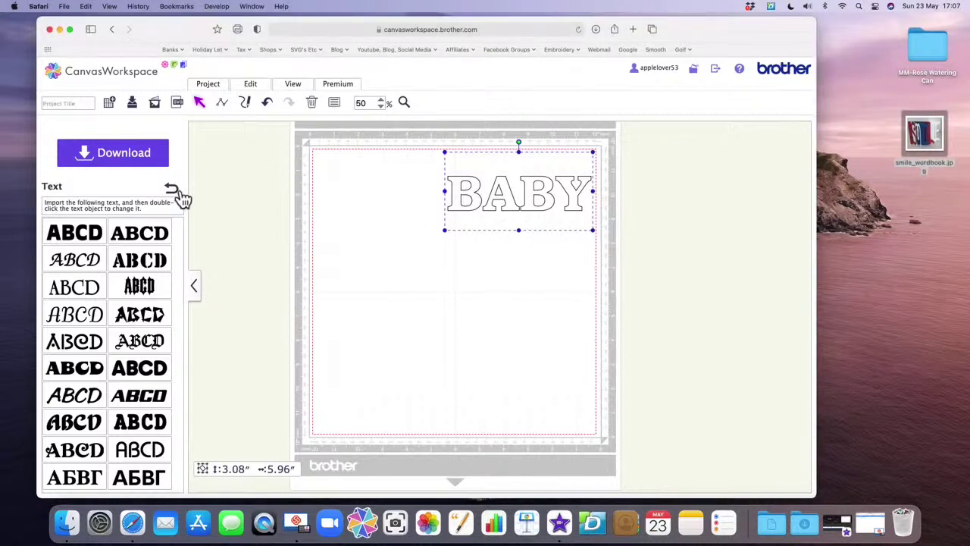
pyautogui.click(176, 191)
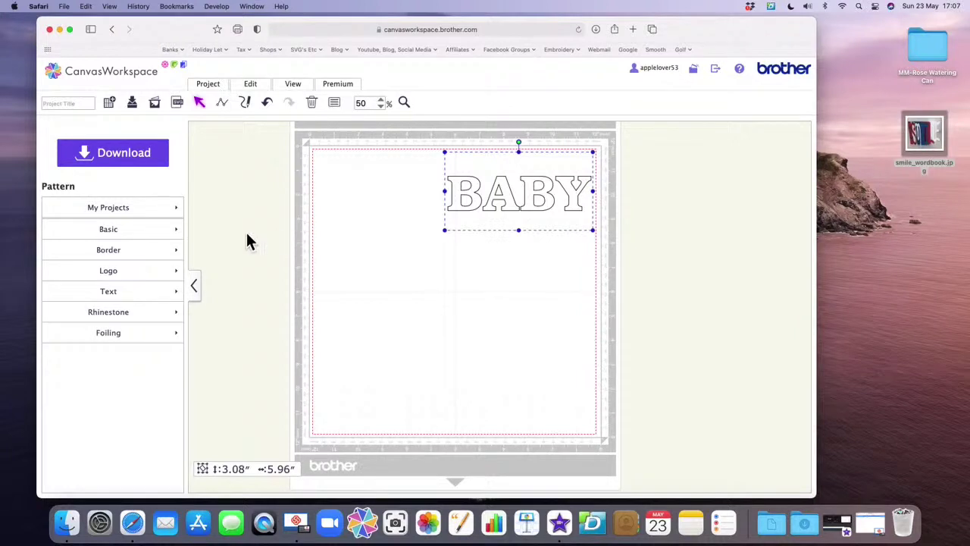
pyautogui.click(125, 231)
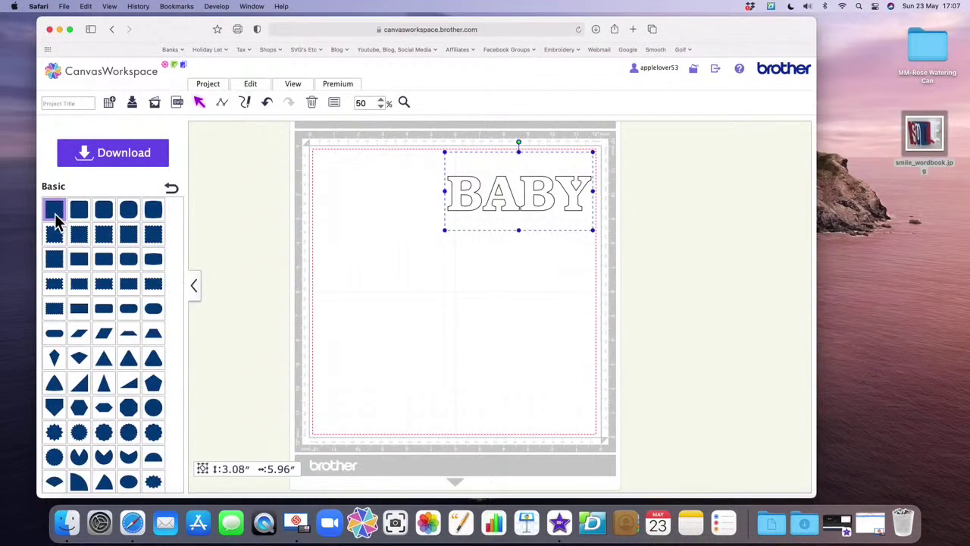
pyautogui.click(55, 213)
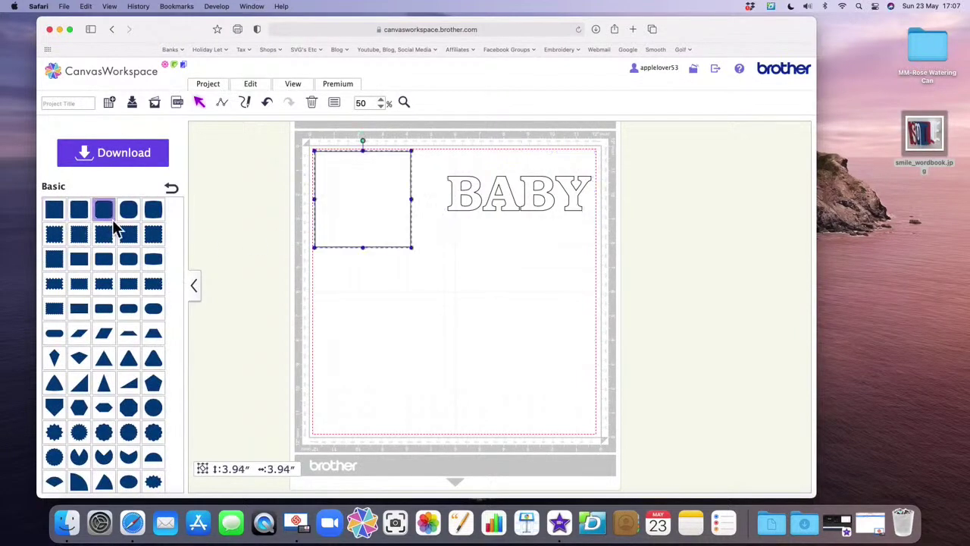
pyautogui.moveTo(344, 205); pyautogui.dragTo(379, 341)
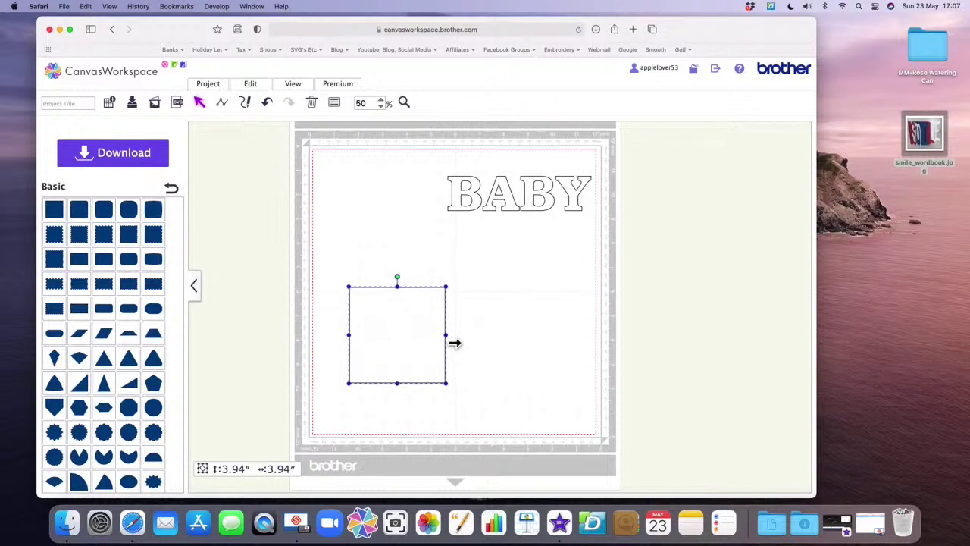
pyautogui.moveTo(453, 342); pyautogui.dragTo(529, 343)
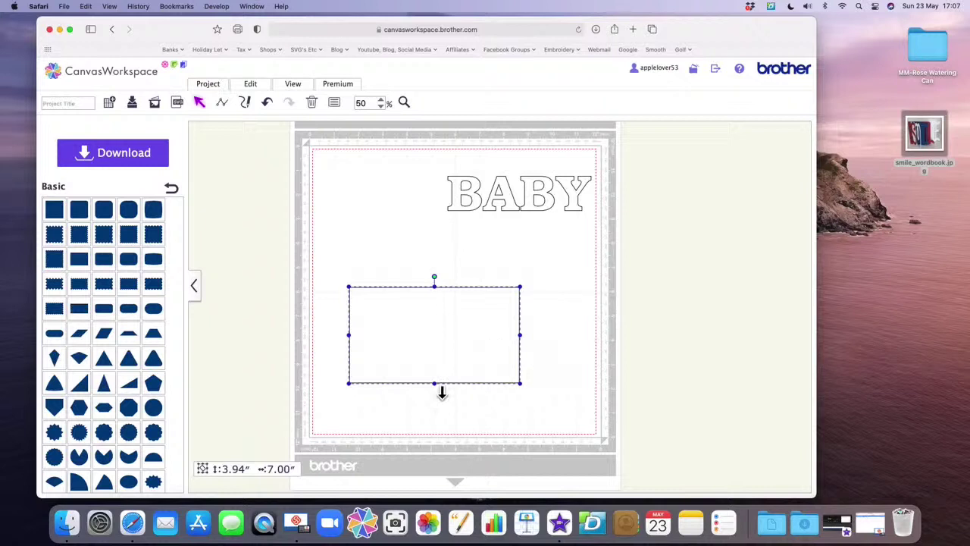
pyautogui.moveTo(442, 392); pyautogui.dragTo(443, 414)
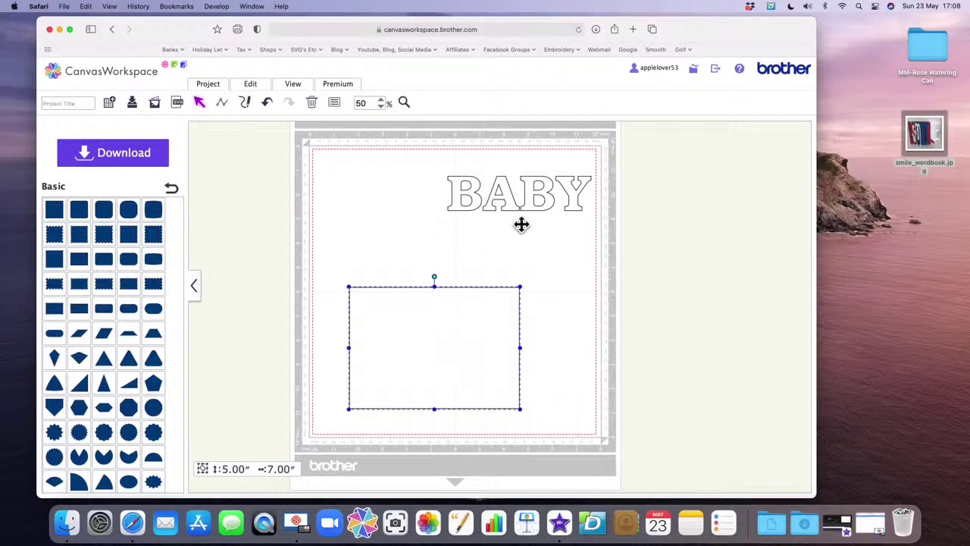
# Move the BABY text onto the rectangle and stretch its bounding box to about 6.54 in wide by 7.90 in high.
pyautogui.moveTo(535, 206); pyautogui.dragTo(442, 325)
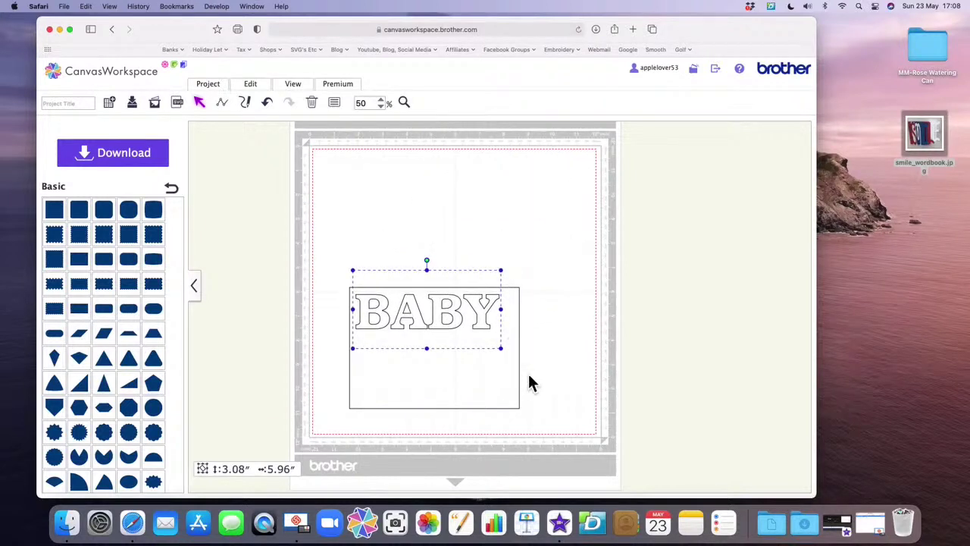
pyautogui.moveTo(504, 311); pyautogui.dragTo(522, 317)
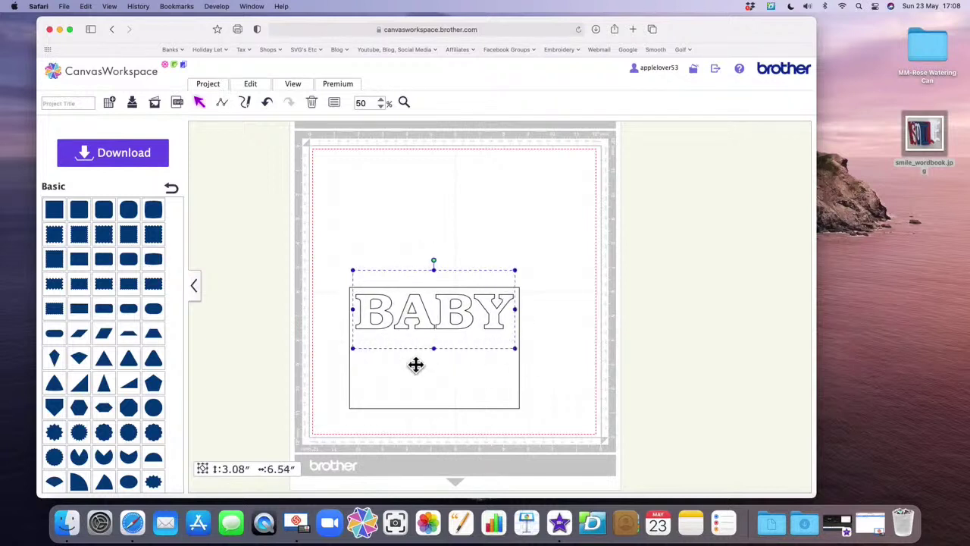
pyautogui.moveTo(442, 353); pyautogui.dragTo(488, 293)
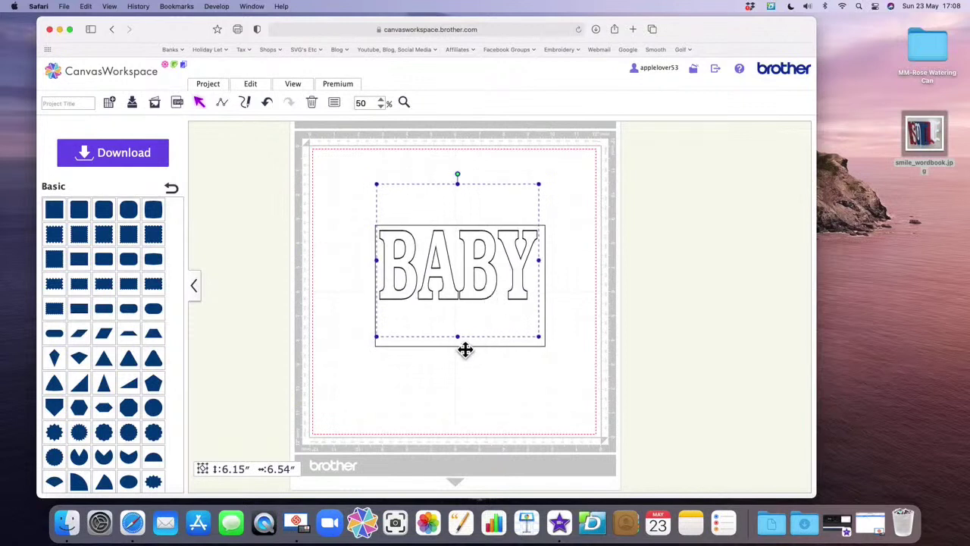
pyautogui.moveTo(464, 345); pyautogui.dragTo(466, 385)
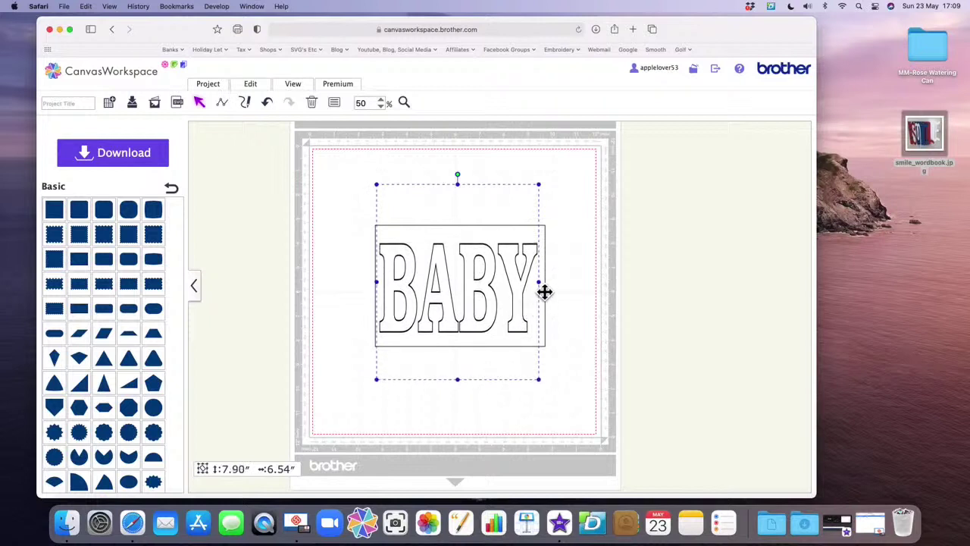
# Narrow the stretched BABY text to about 5.36 in wide.
pyautogui.doubleClick(505, 283)
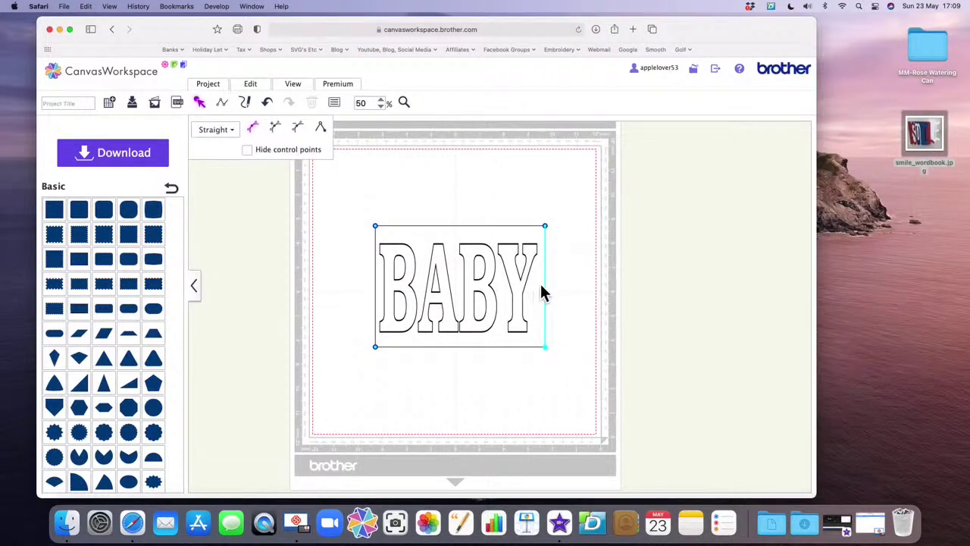
pyautogui.click(570, 292)
pyautogui.moveTo(542, 300); pyautogui.dragTo(515, 270)
# Move the rectangle off the mat's left side and place the BABY text in the mat's upper right area.
pyautogui.moveTo(359, 227); pyautogui.dragTo(275, 201)
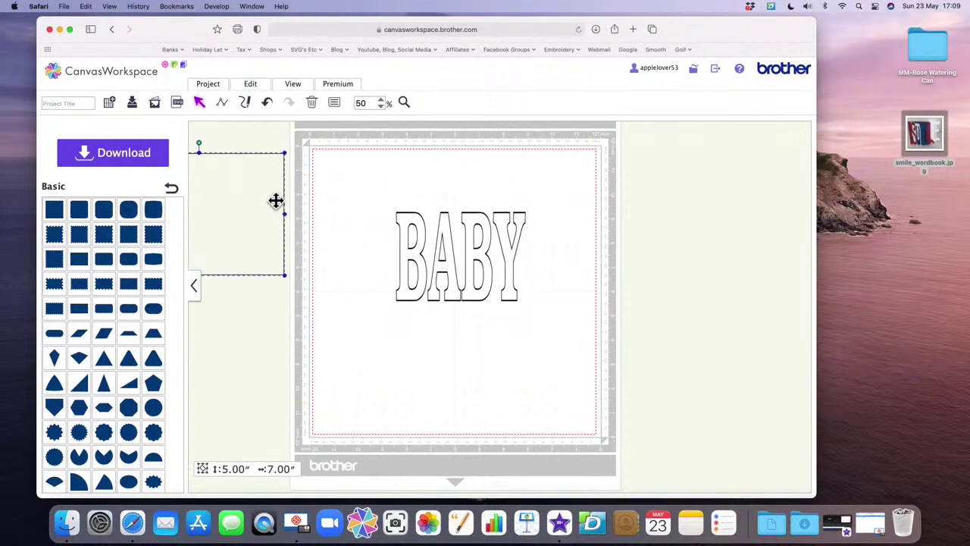
pyautogui.click(484, 261)
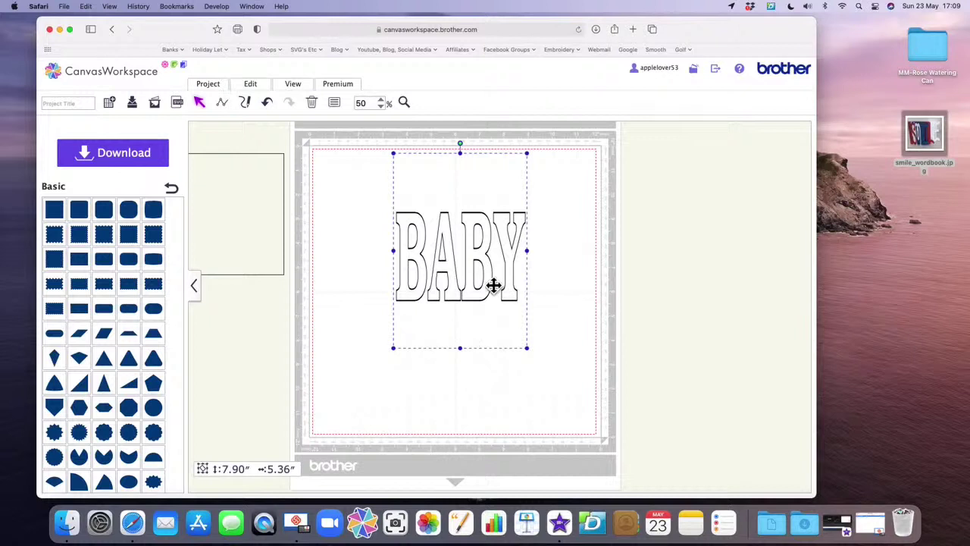
pyautogui.moveTo(493, 285); pyautogui.dragTo(555, 255)
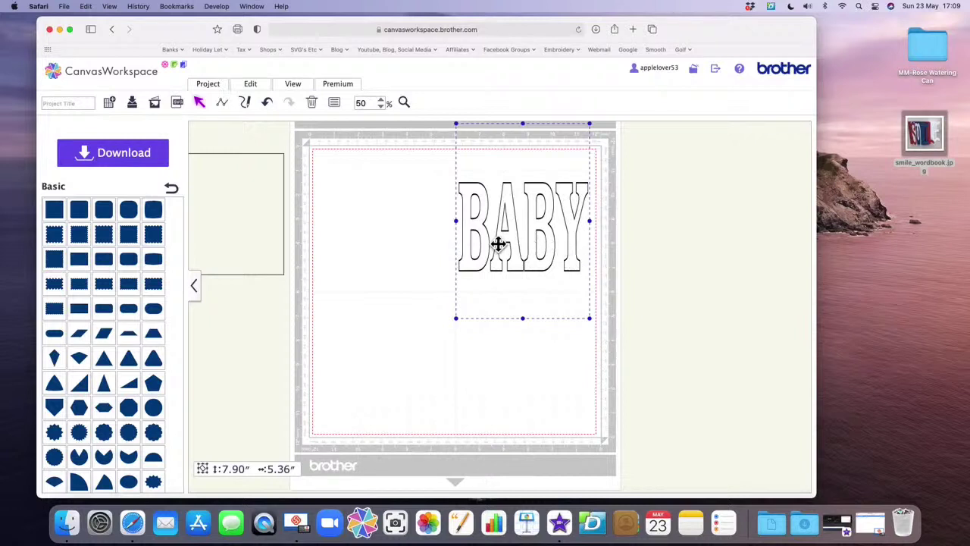
# Divide the BABY text into separate letter shapes and select them all together.
pyautogui.rightClick(548, 237)
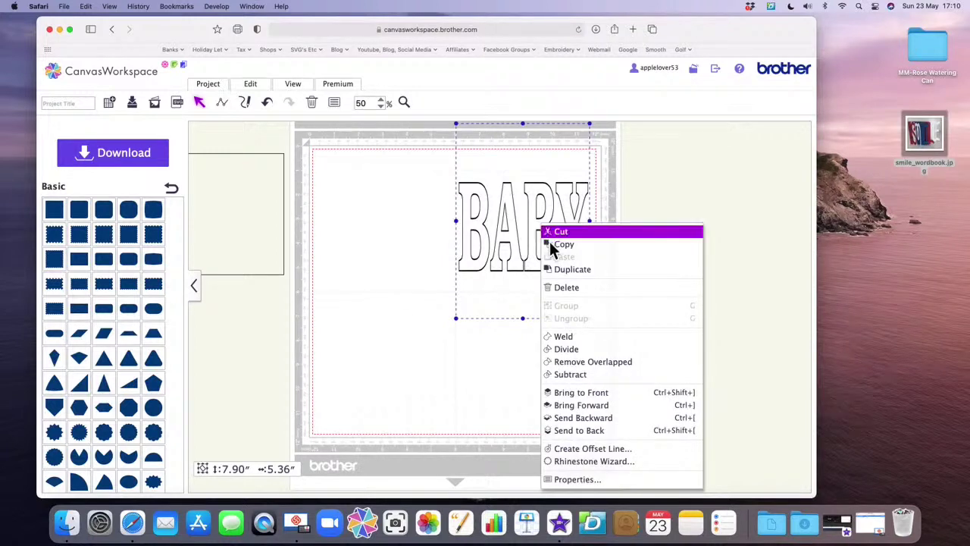
pyautogui.click(570, 356)
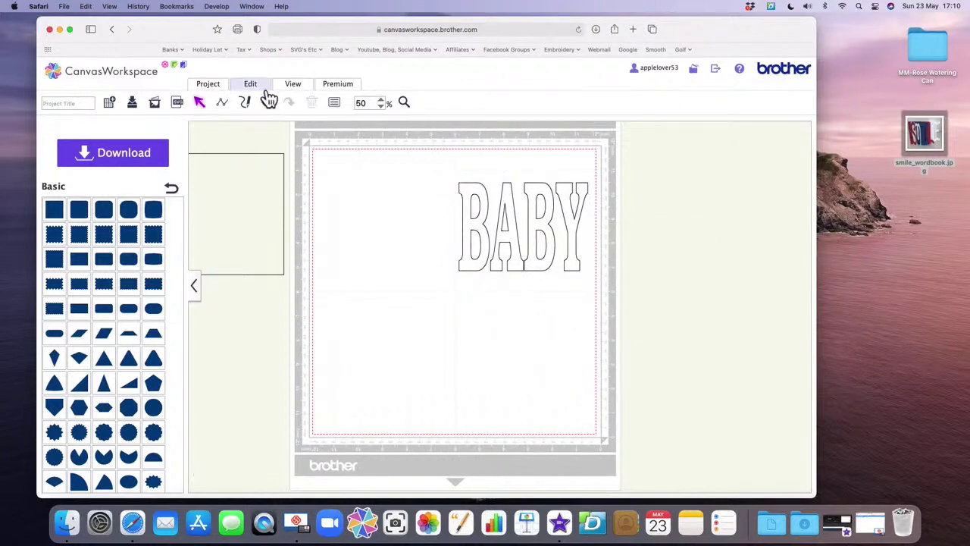
pyautogui.moveTo(485, 193); pyautogui.dragTo(614, 300)
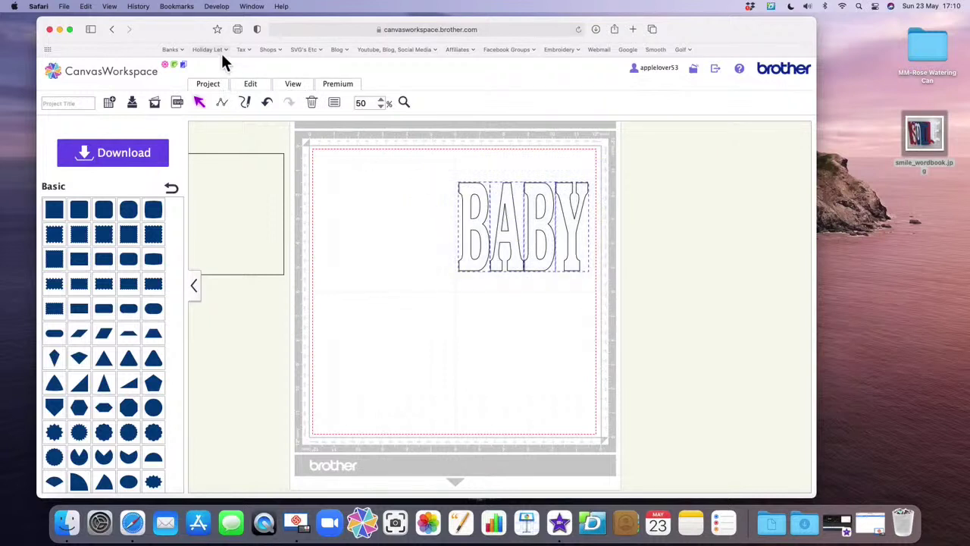
pyautogui.click(262, 88)
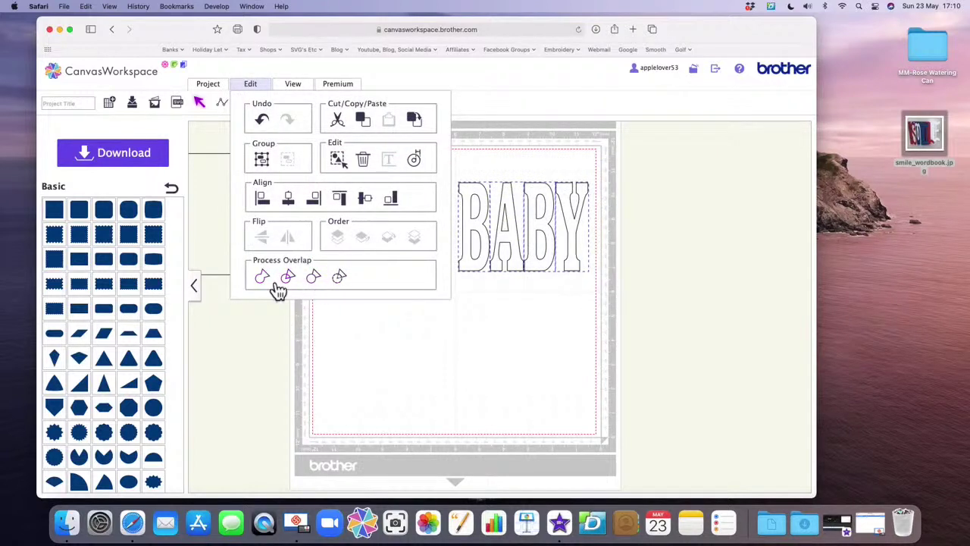
pyautogui.click(324, 328)
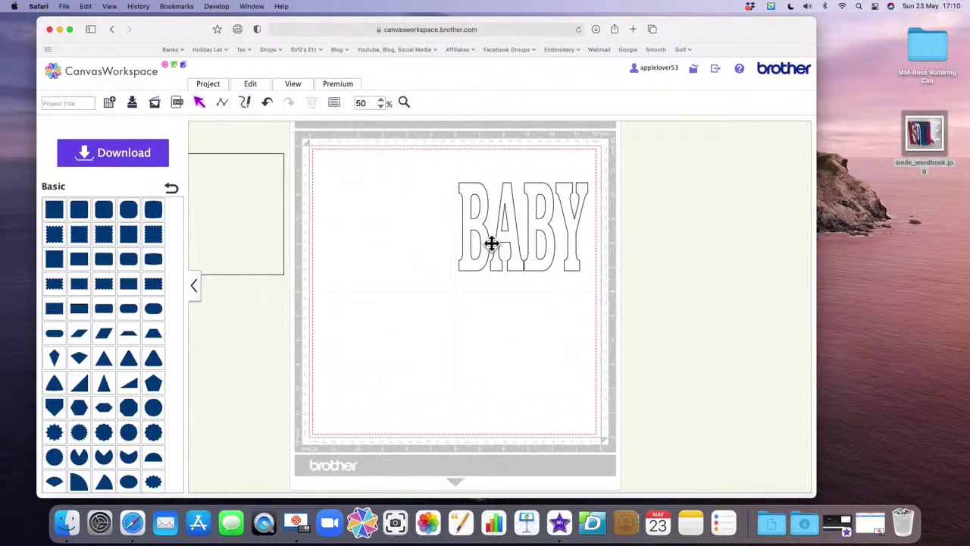
# Select each letter of BABY in turn to check that it is a separate shape, and undo the last change.
pyautogui.click(580, 242)
pyautogui.click(549, 235)
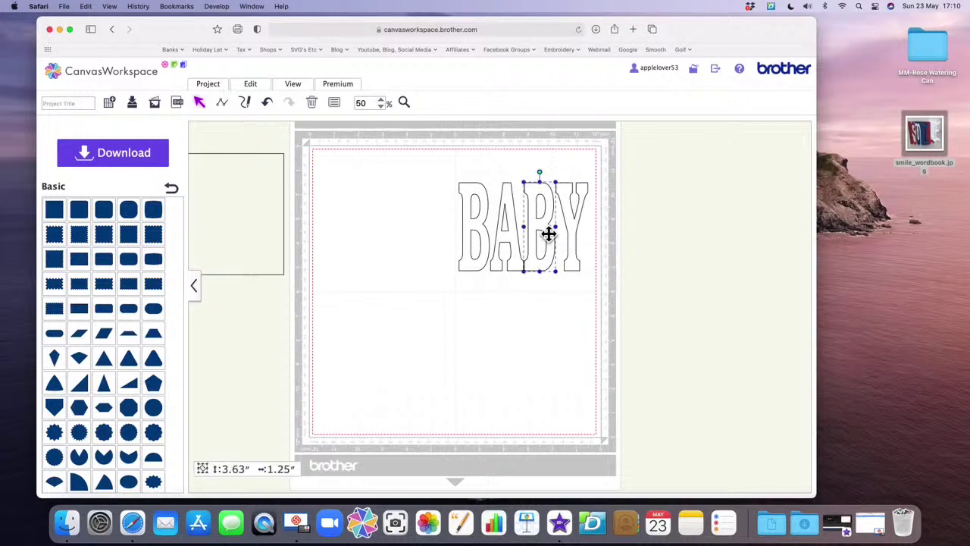
pyautogui.click(510, 238)
pyautogui.click(486, 238)
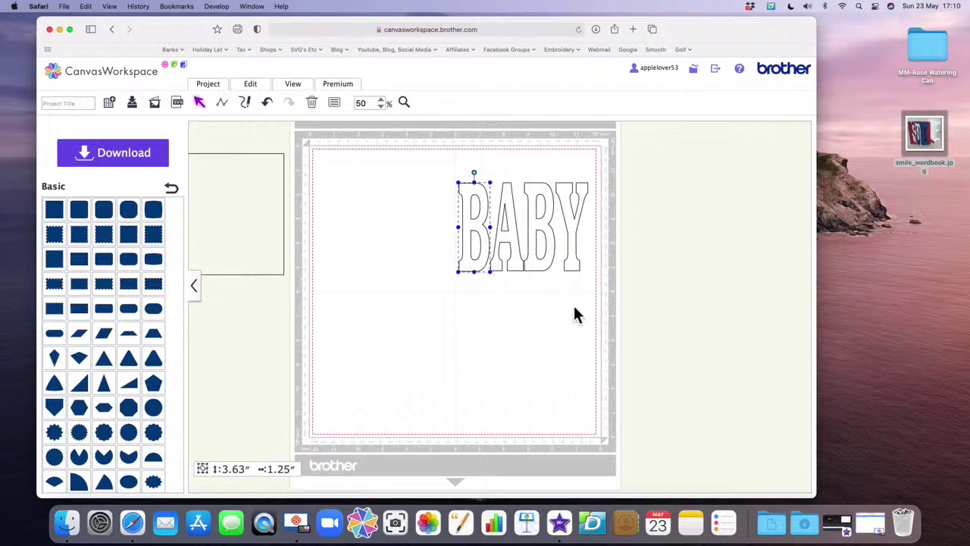
pyautogui.click(509, 297)
pyautogui.click(267, 103)
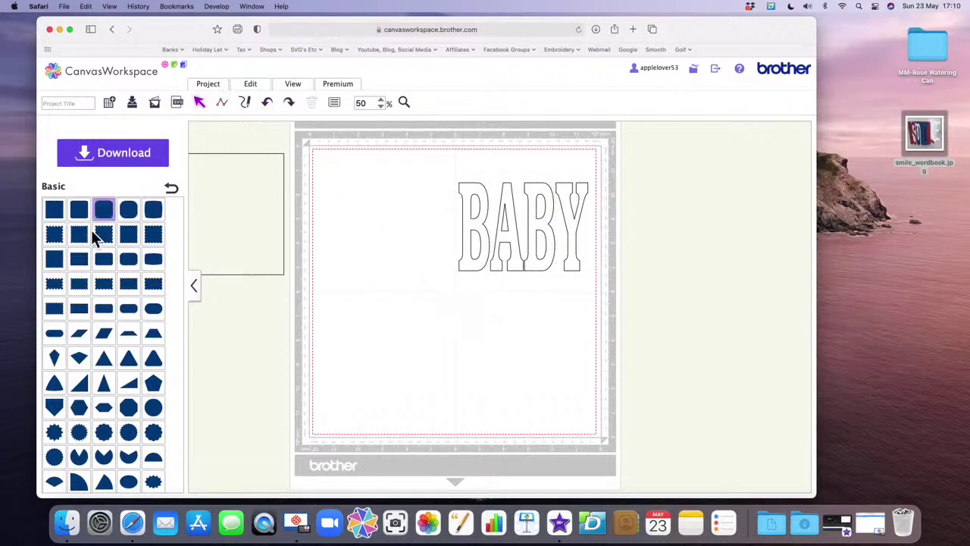
# Add a plain basic square beside the BABY letters and shorten it to about 3.37 in high.
pyautogui.moveTo(57, 228); pyautogui.dragTo(362, 215)
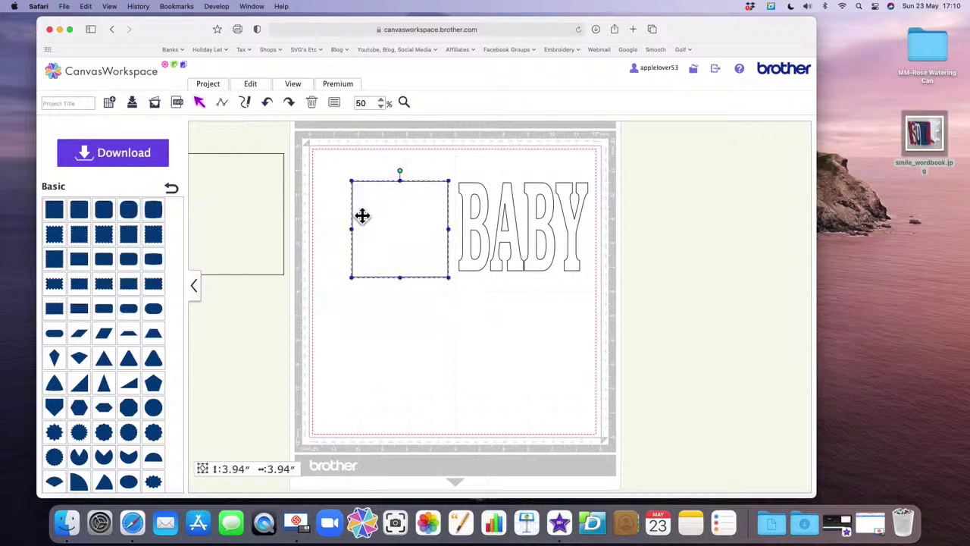
pyautogui.click(477, 193)
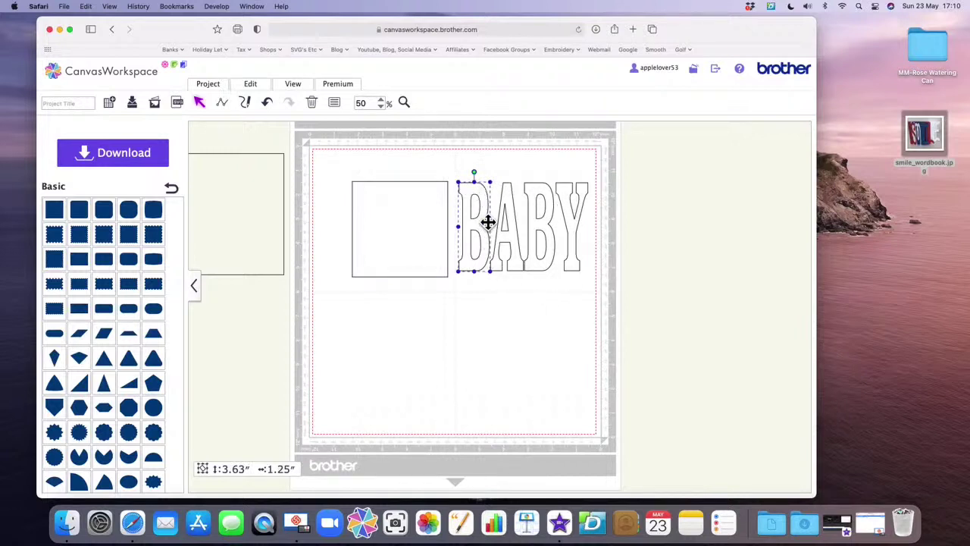
pyautogui.click(405, 221)
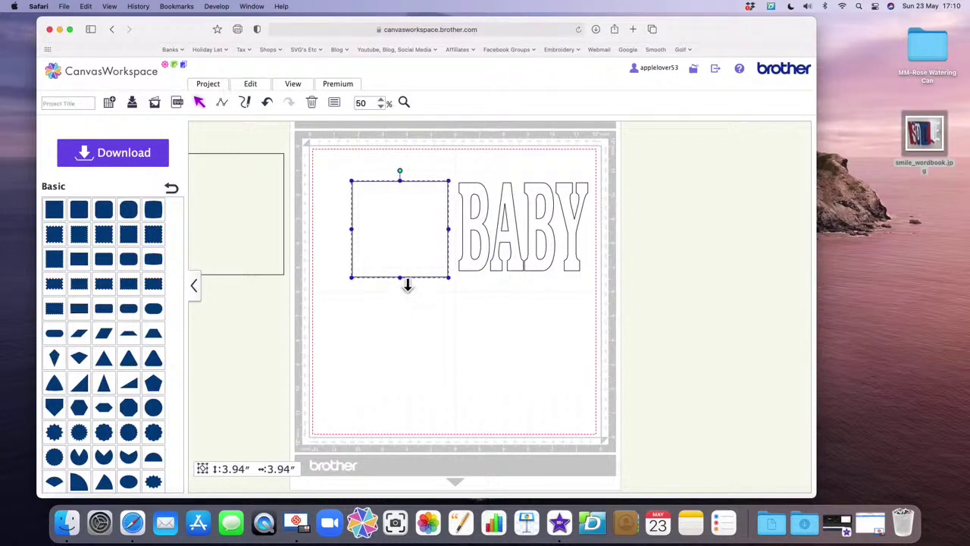
pyautogui.moveTo(408, 284); pyautogui.dragTo(408, 271)
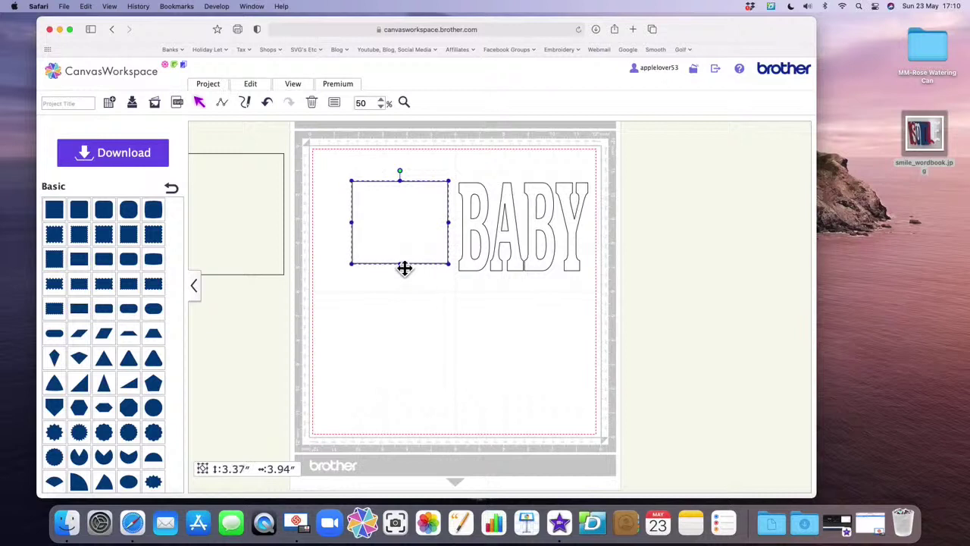
# Set the new rectangle's height to 3.36 in with its aspect ratio maintained and move it up against the first B.
pyautogui.click(334, 104)
pyautogui.click(290, 162)
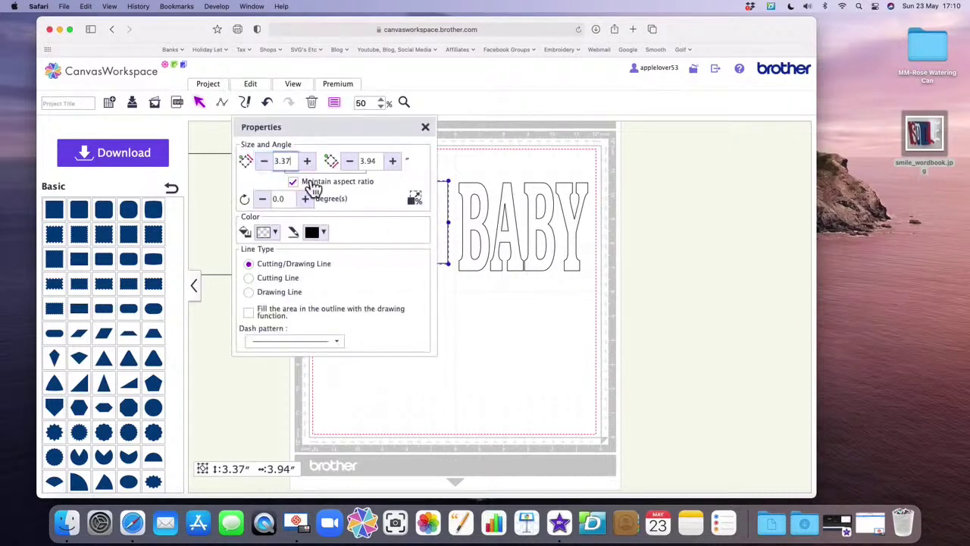
pyautogui.press('BackSpace')
pyautogui.press('Return')
pyautogui.click(426, 128)
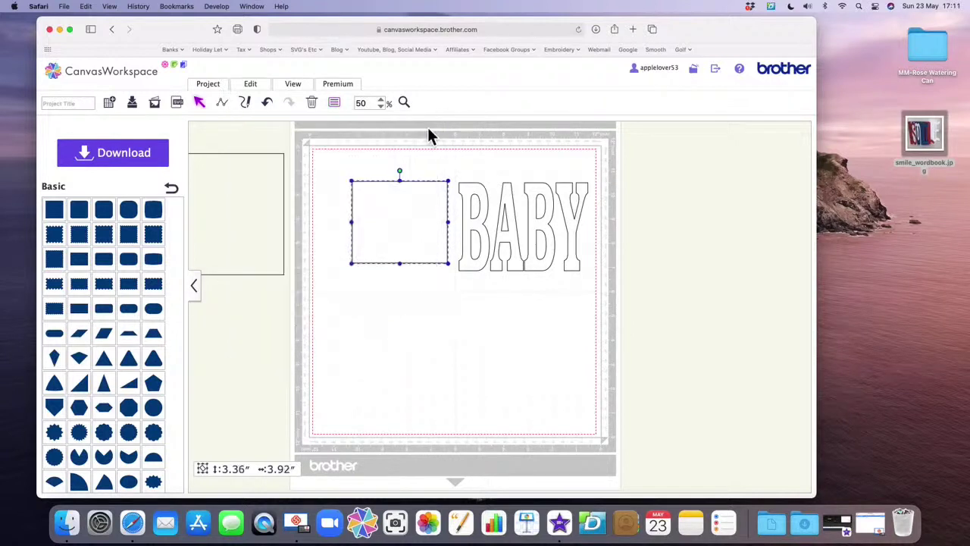
pyautogui.moveTo(422, 213); pyautogui.dragTo(431, 216)
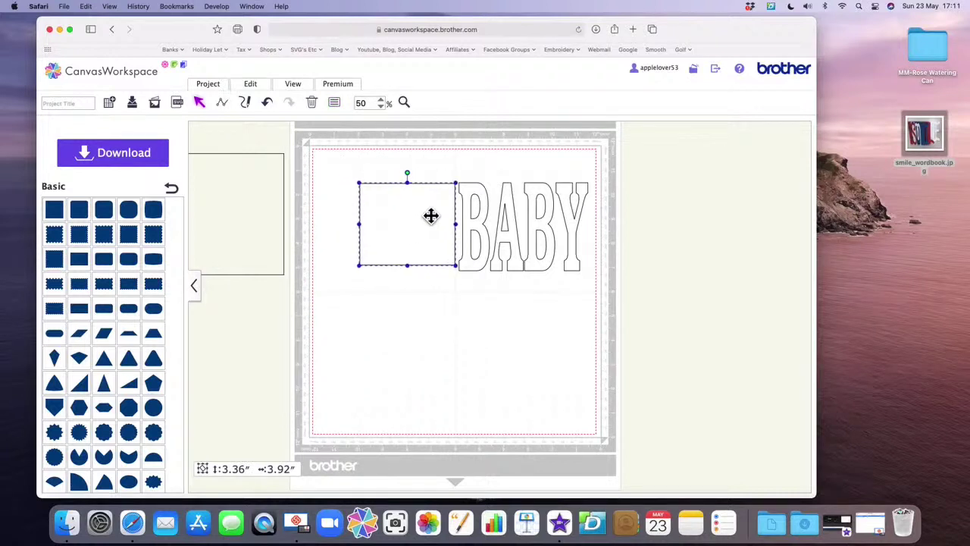
# Check the first B's height and set the rectangle's height to match at 3.63 in, keeping the aspect ratio.
pyautogui.click(480, 228)
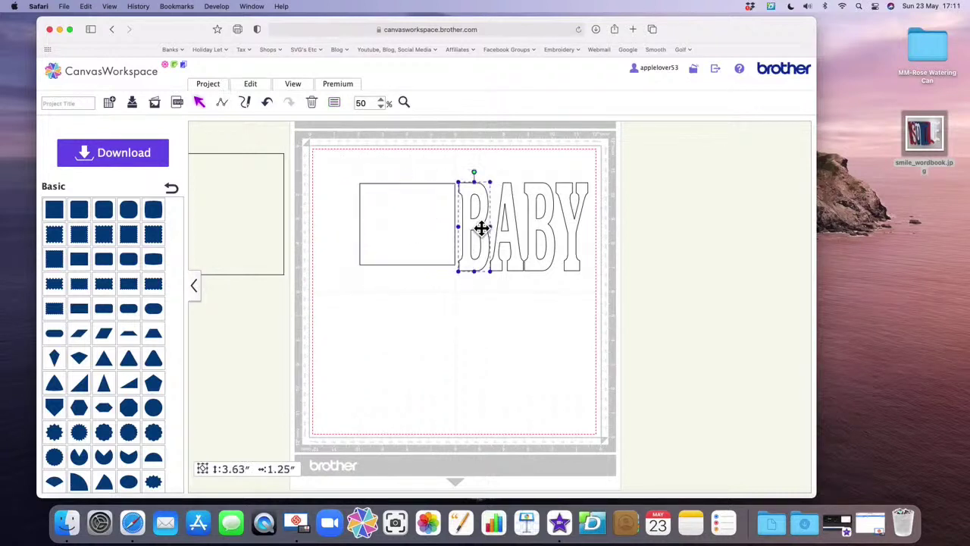
pyautogui.click(418, 248)
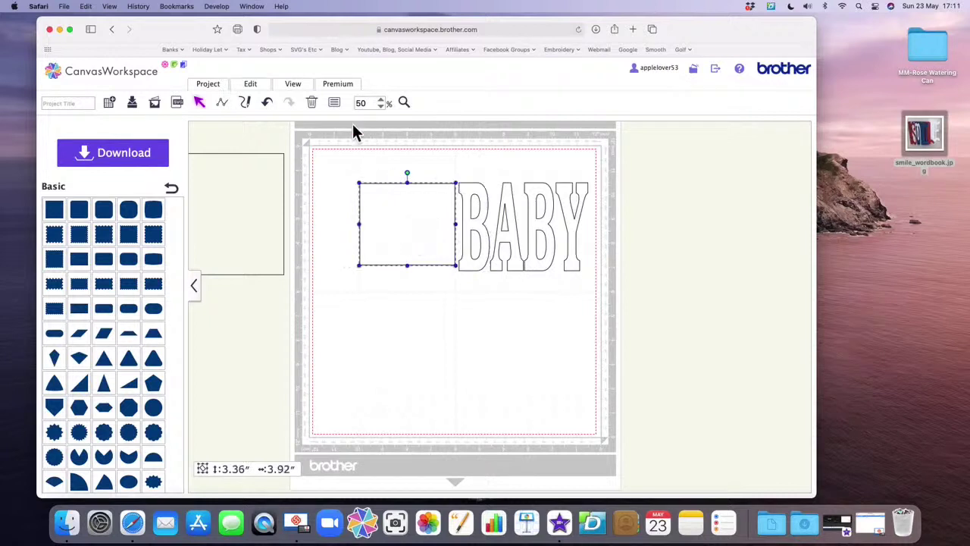
pyautogui.click(335, 102)
pyautogui.click(298, 168)
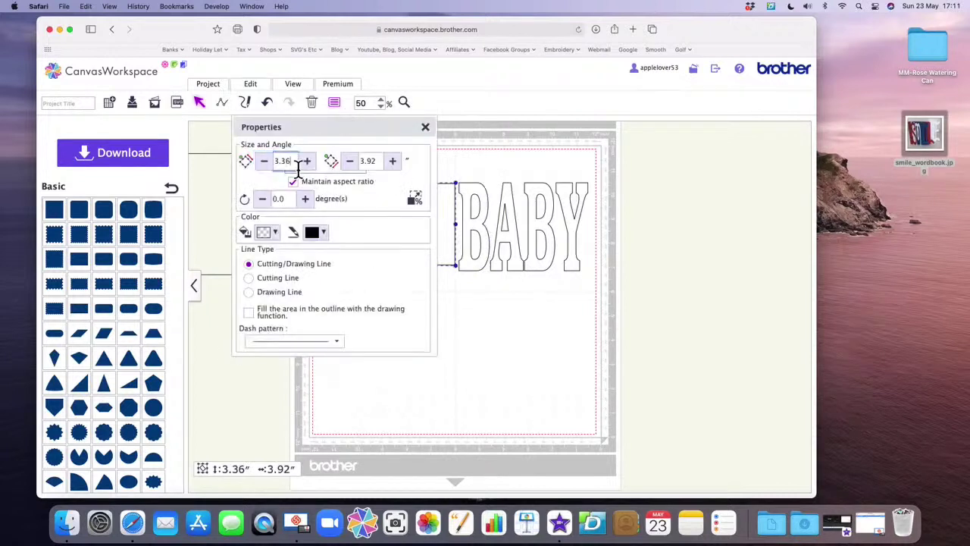
pyautogui.press('BackSpace')
pyautogui.press('Return')
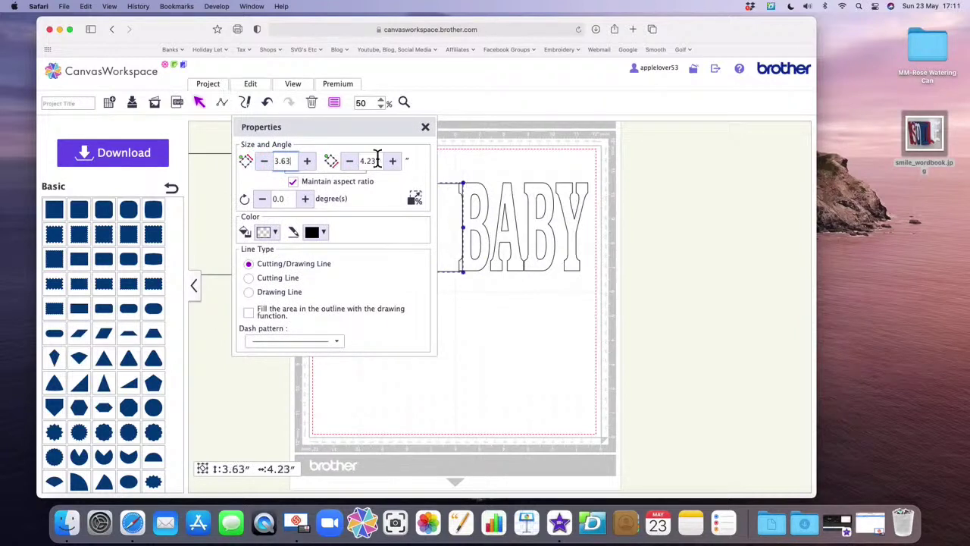
# Move the rectangle clear of the letters and narrow it to 2.00 in wide.
pyautogui.click(441, 156)
pyautogui.moveTo(441, 230); pyautogui.dragTo(427, 230)
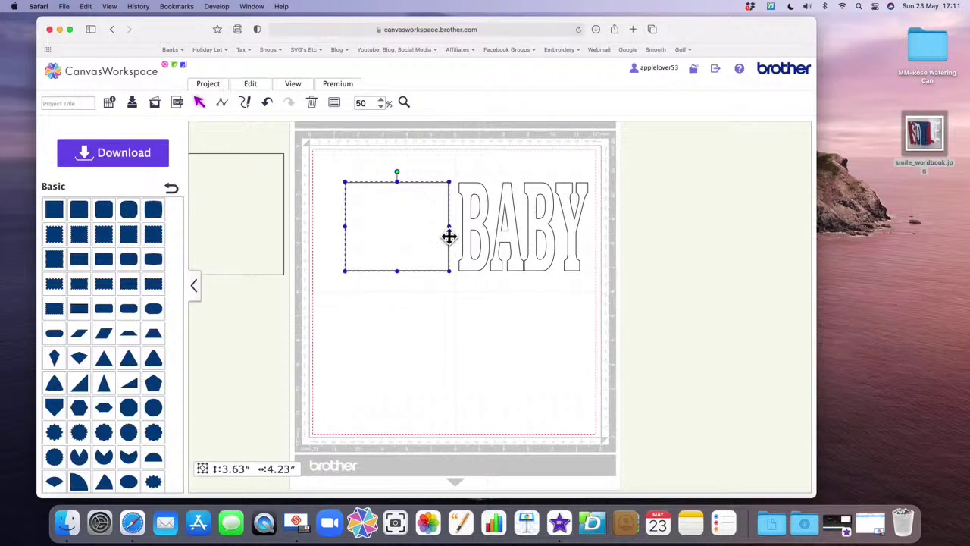
pyautogui.moveTo(455, 235); pyautogui.dragTo(401, 235)
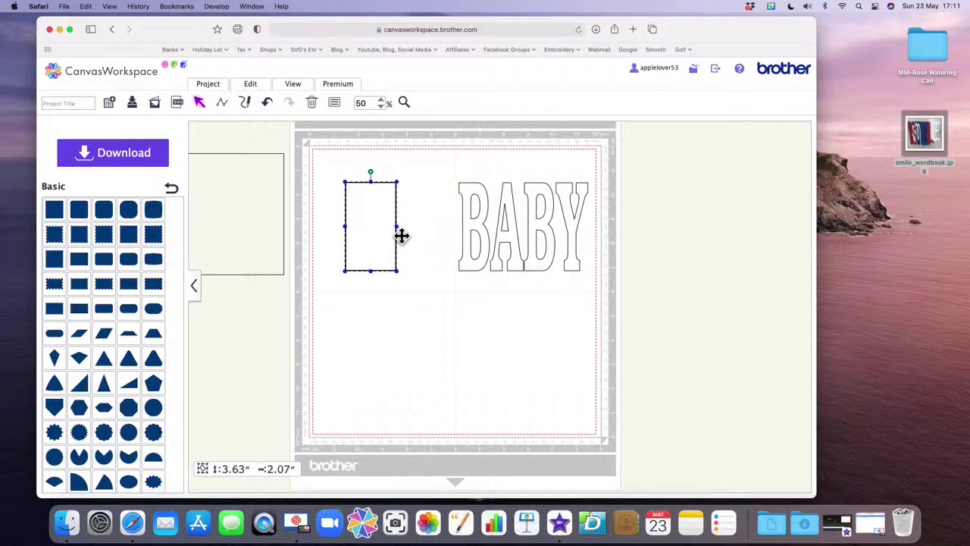
pyautogui.moveTo(401, 236); pyautogui.dragTo(400, 236)
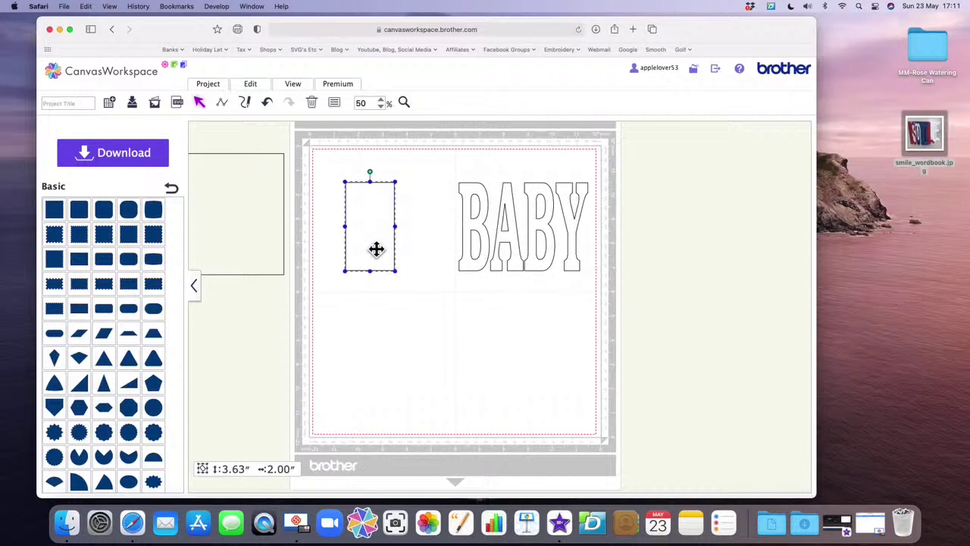
# Place the rectangle so it slightly overlaps the first B's left edge and align its top with the letters.
pyautogui.moveTo(376, 250); pyautogui.dragTo(437, 250)
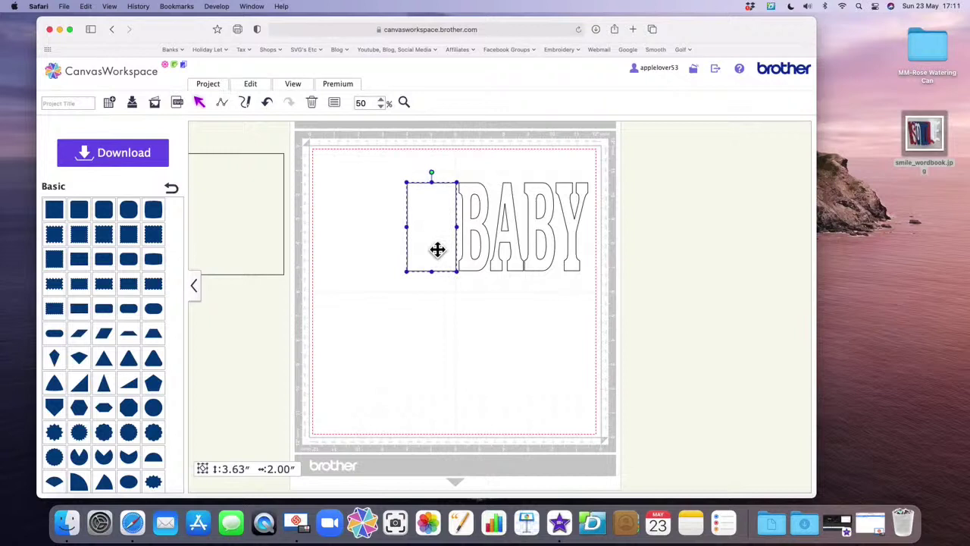
pyautogui.moveTo(437, 250); pyautogui.dragTo(442, 249)
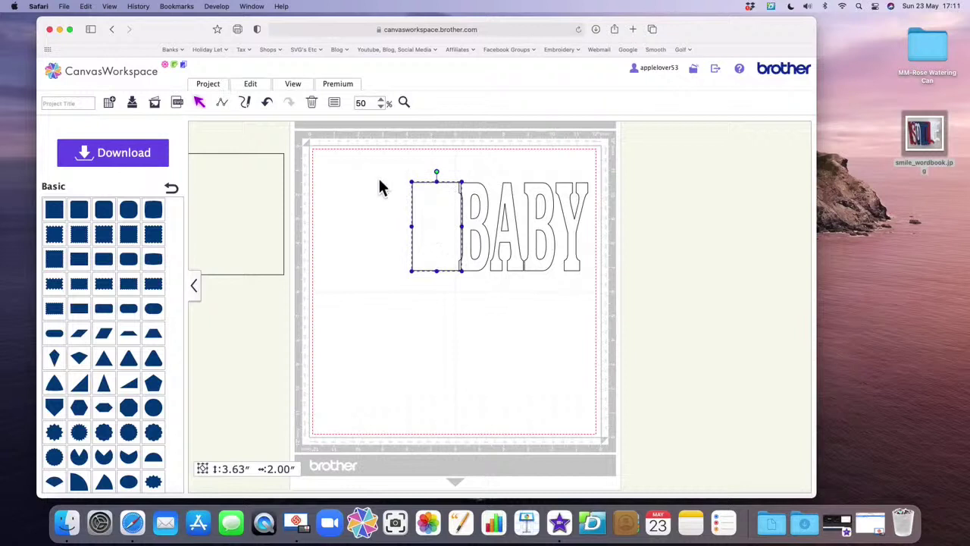
pyautogui.moveTo(373, 169); pyautogui.dragTo(619, 308)
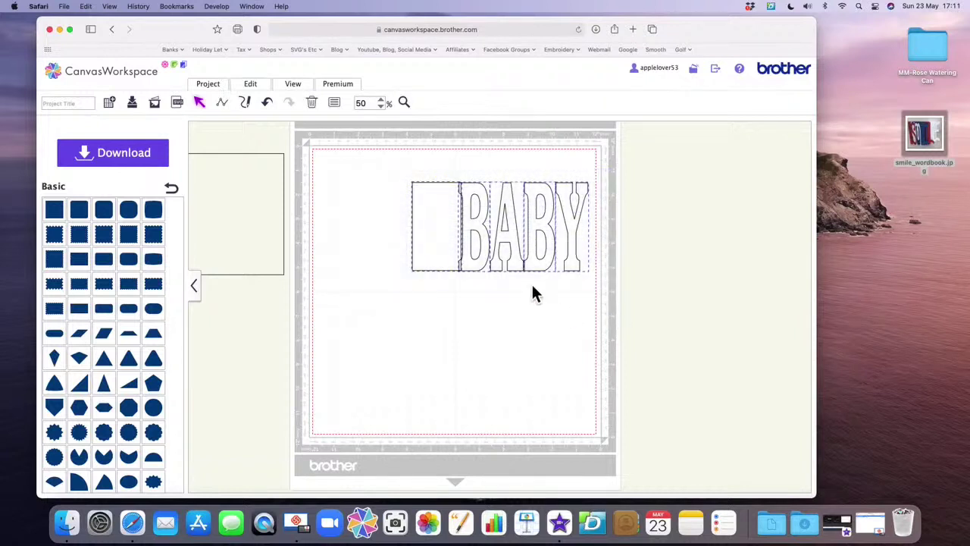
pyautogui.click(261, 88)
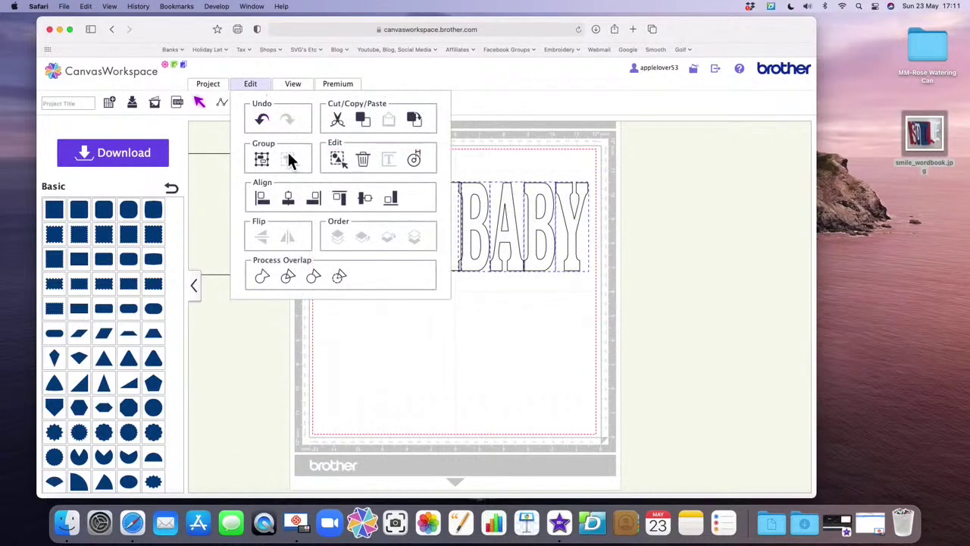
pyautogui.click(354, 207)
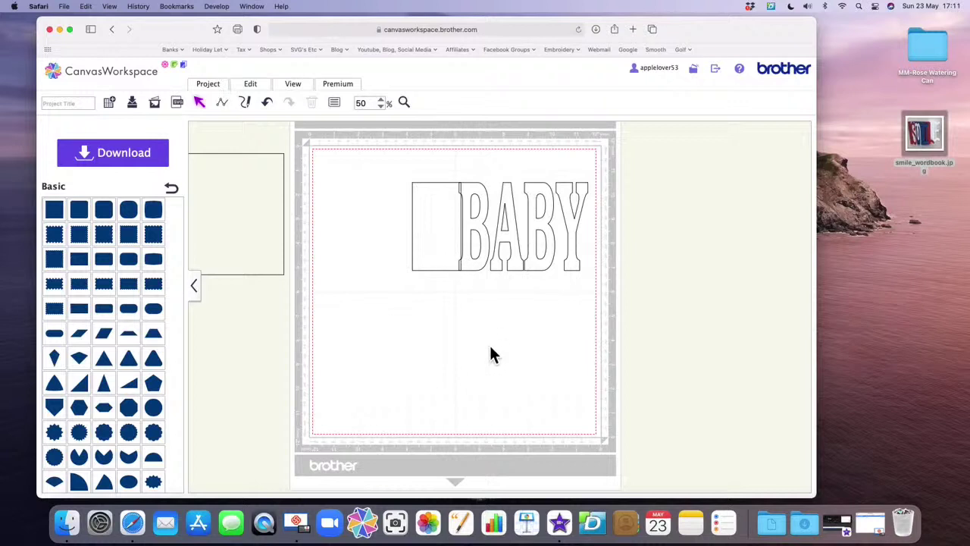
# Duplicate the 2.00 in wide rectangle three times to make four page shapes.
pyautogui.click(445, 233)
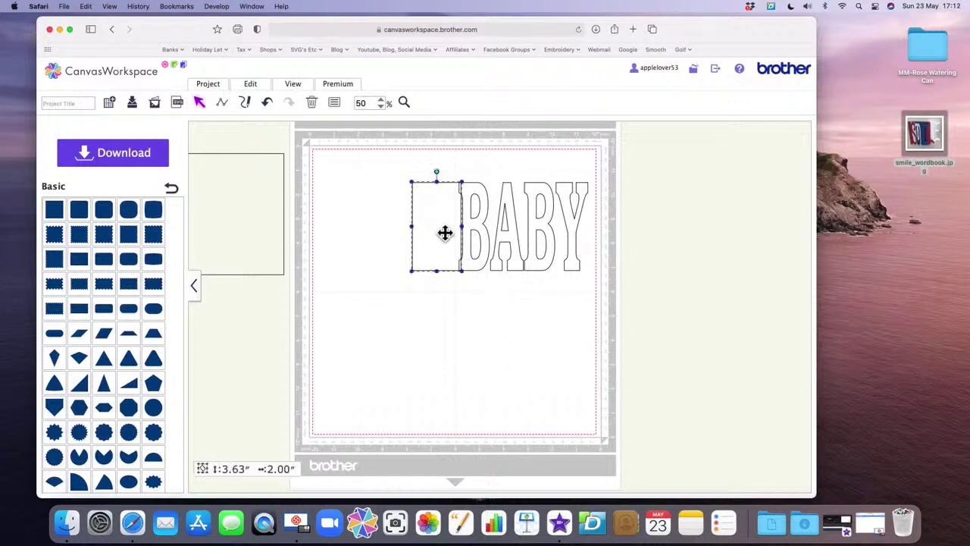
pyautogui.rightClick(425, 225)
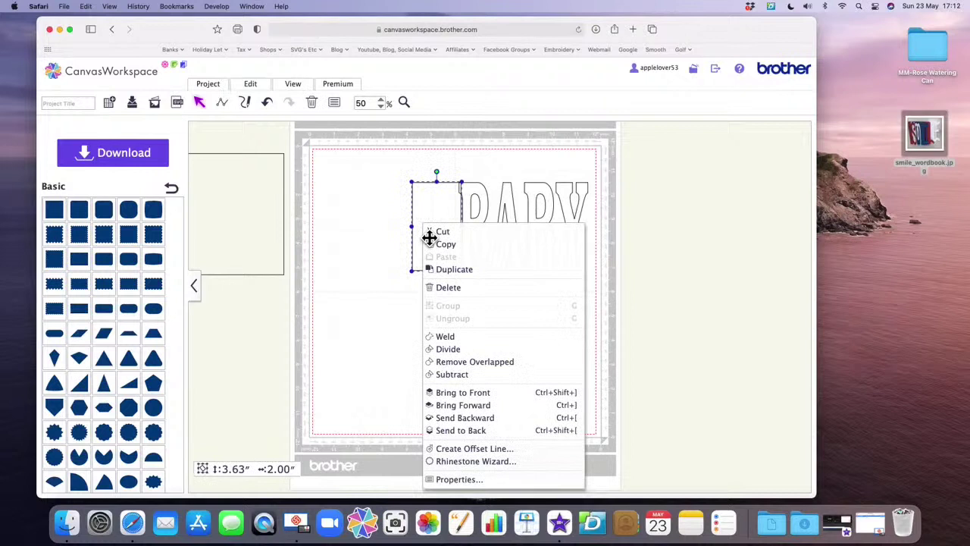
pyautogui.click(463, 271)
pyautogui.rightClick(448, 253)
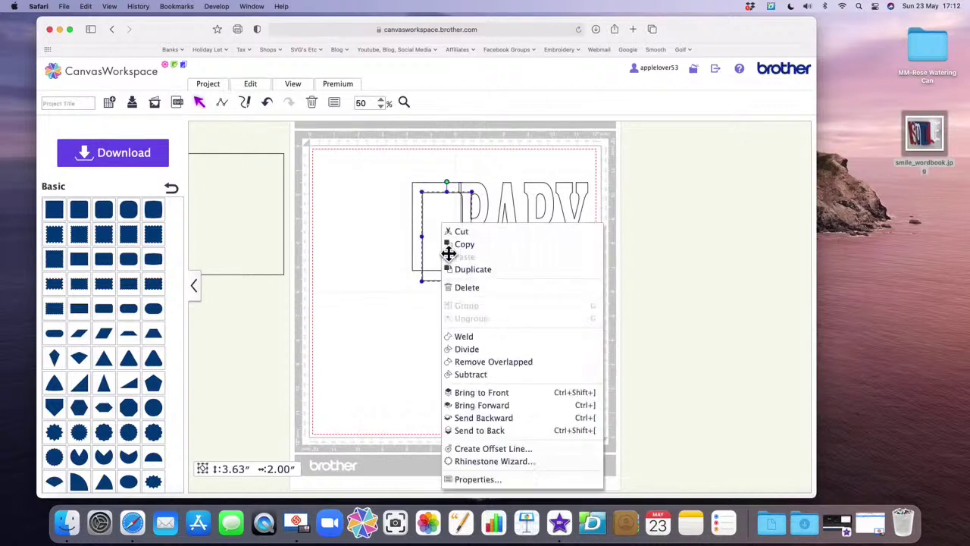
pyautogui.click(483, 272)
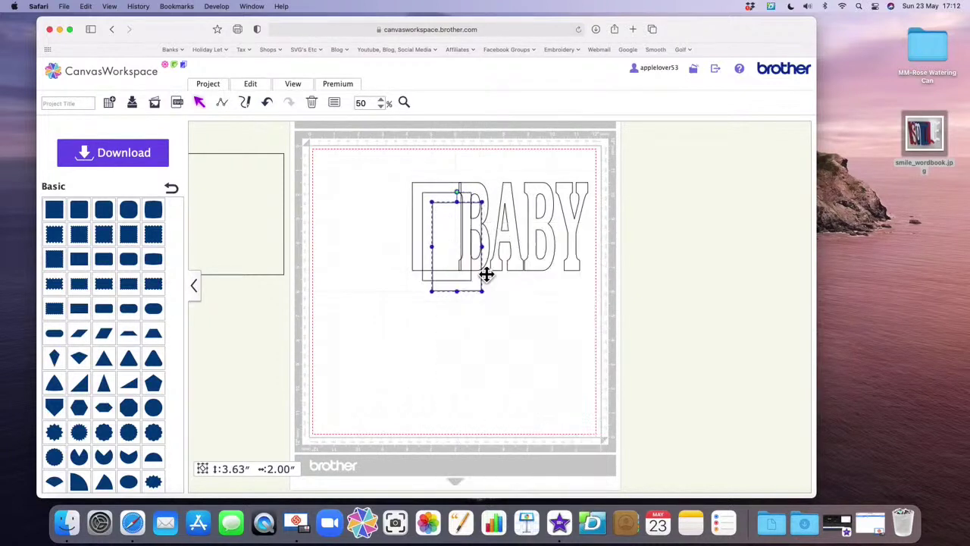
pyautogui.rightClick(459, 244)
pyautogui.click(501, 271)
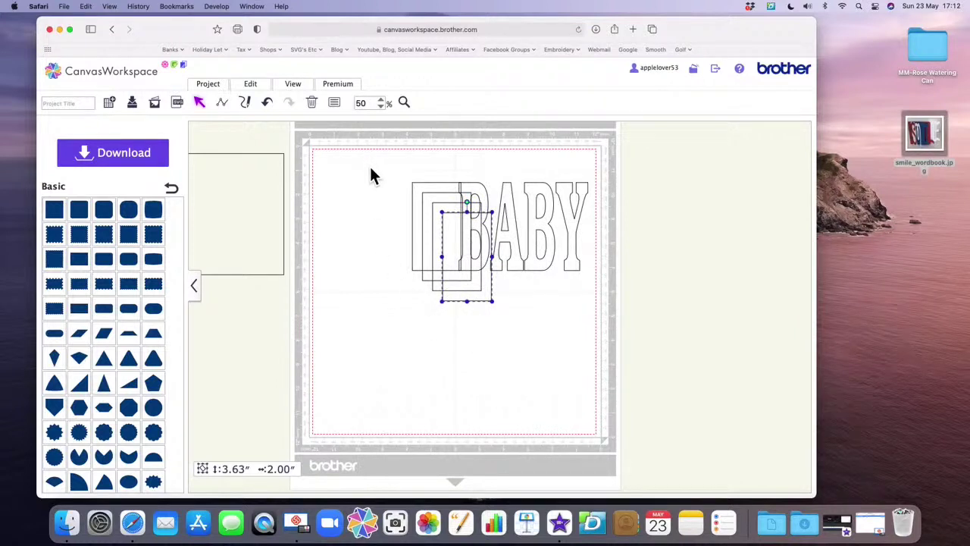
# Select all four page rectangles and align them on their horizontal centres.
pyautogui.moveTo(369, 164); pyautogui.dragTo(453, 319)
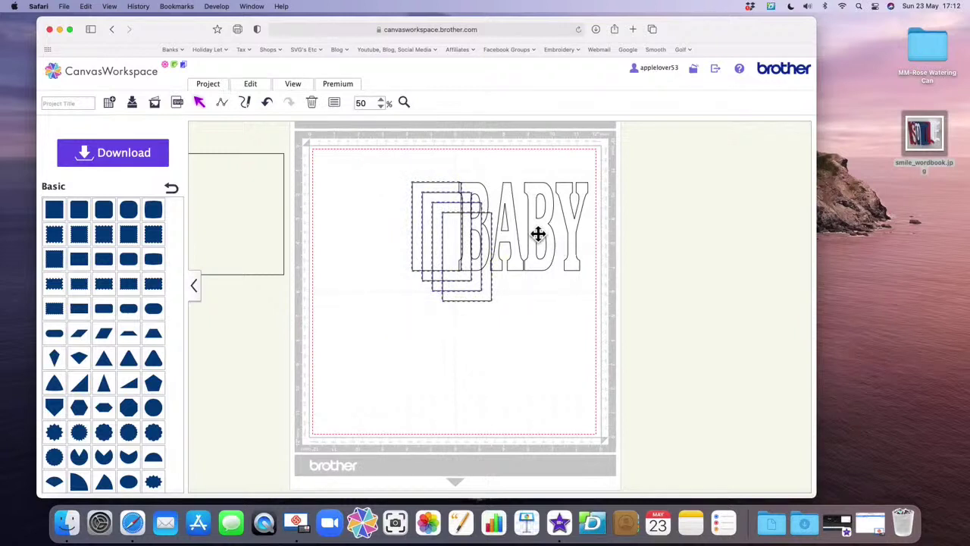
pyautogui.click(266, 88)
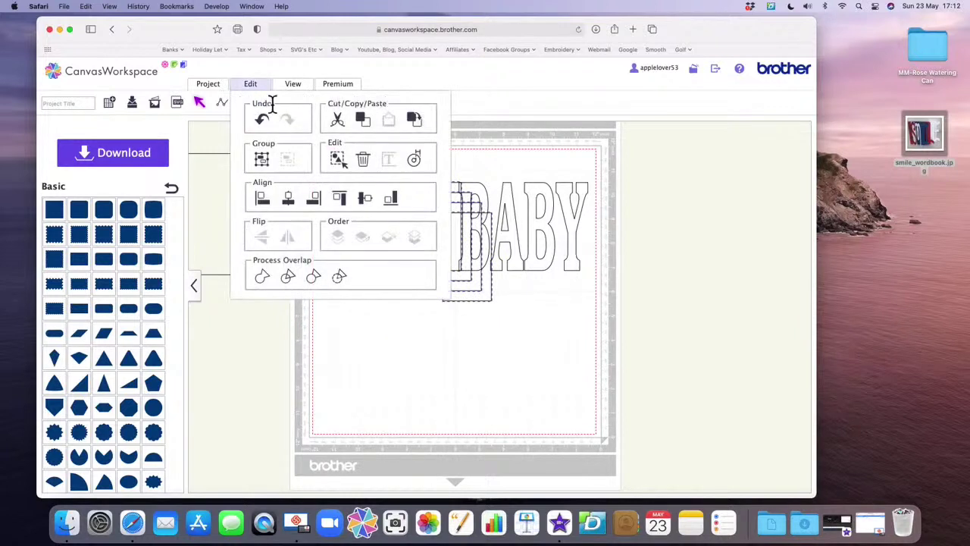
pyautogui.click(301, 204)
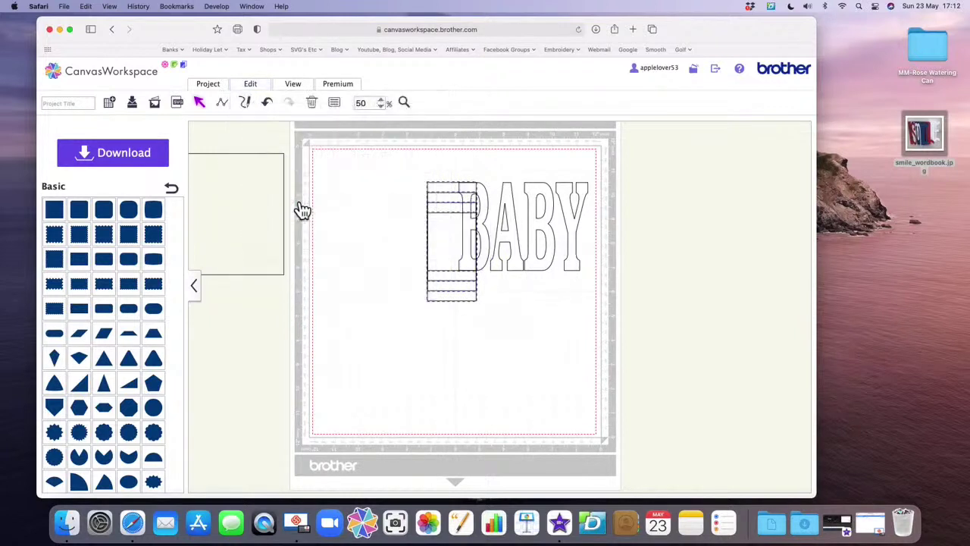
# Align the four page rectangles by their top edges and shift them left until they overlap only the first B's left edge.
pyautogui.click(264, 88)
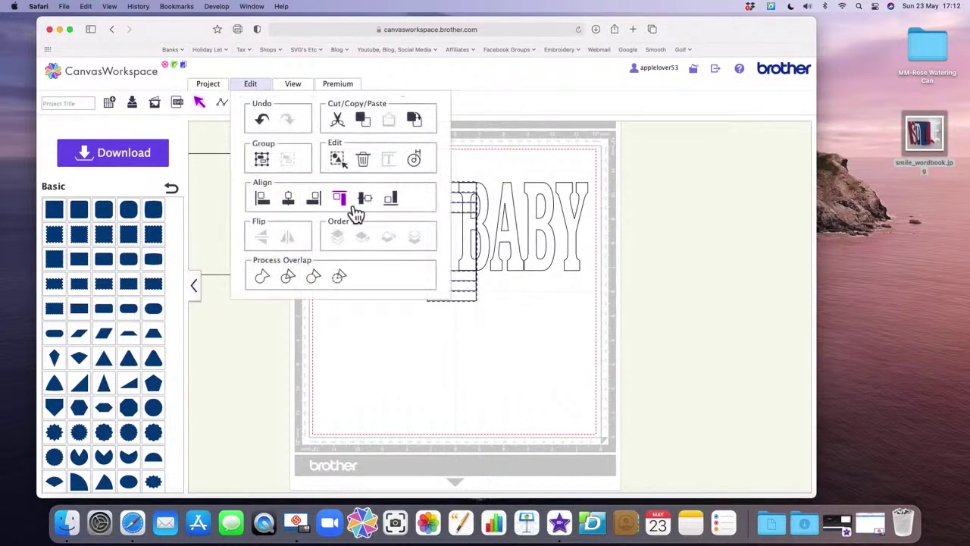
pyautogui.click(341, 199)
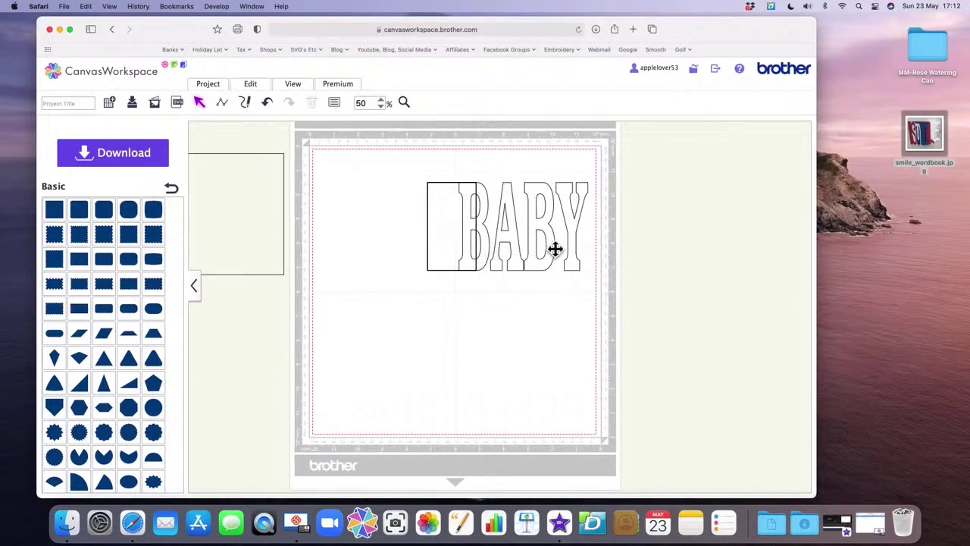
pyautogui.moveTo(393, 174); pyautogui.dragTo(457, 274)
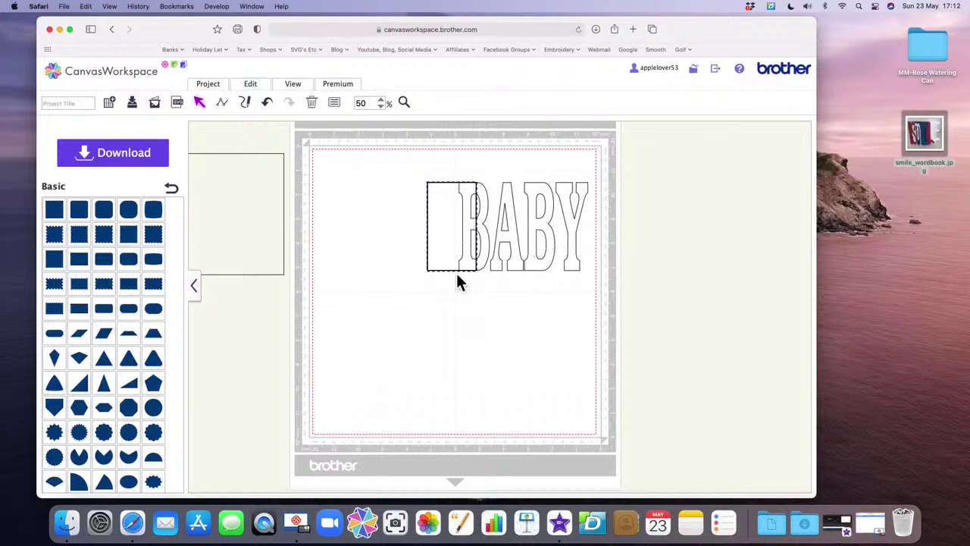
pyautogui.press('Left')
pyautogui.press('Left')
pyautogui.press('Left')
pyautogui.press('Left')
pyautogui.press('Left')
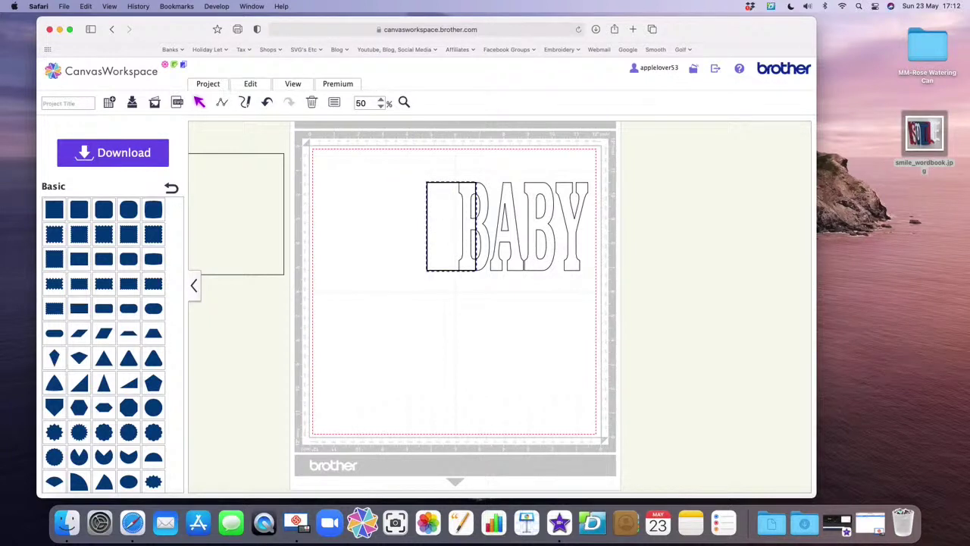
pyautogui.press('Left')
pyautogui.press('Left')
pyautogui.press('Left')
pyautogui.press('Left')
pyautogui.press('Left')
pyautogui.press('Left')
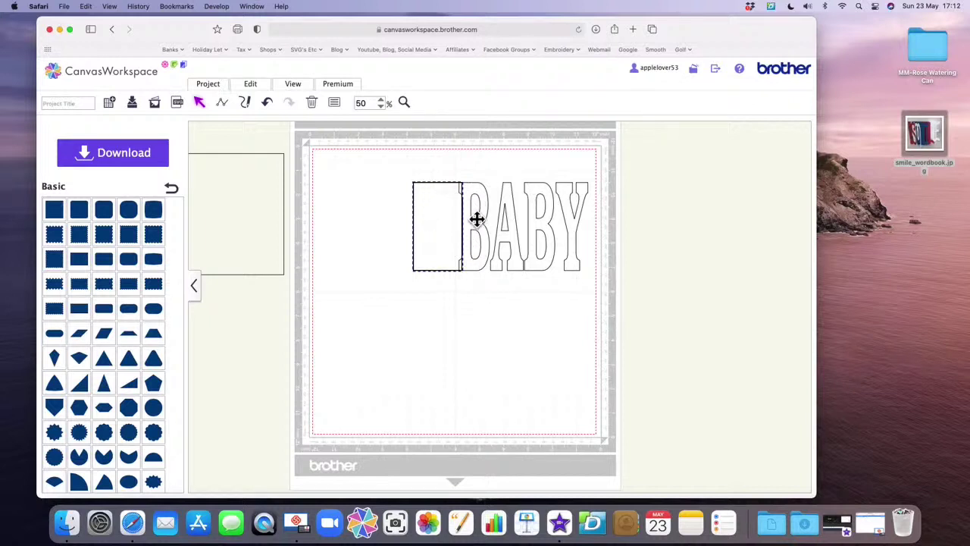
# Nudge the letter A left until it slightly overlaps the first B.
pyautogui.click(530, 321)
pyautogui.click(521, 276)
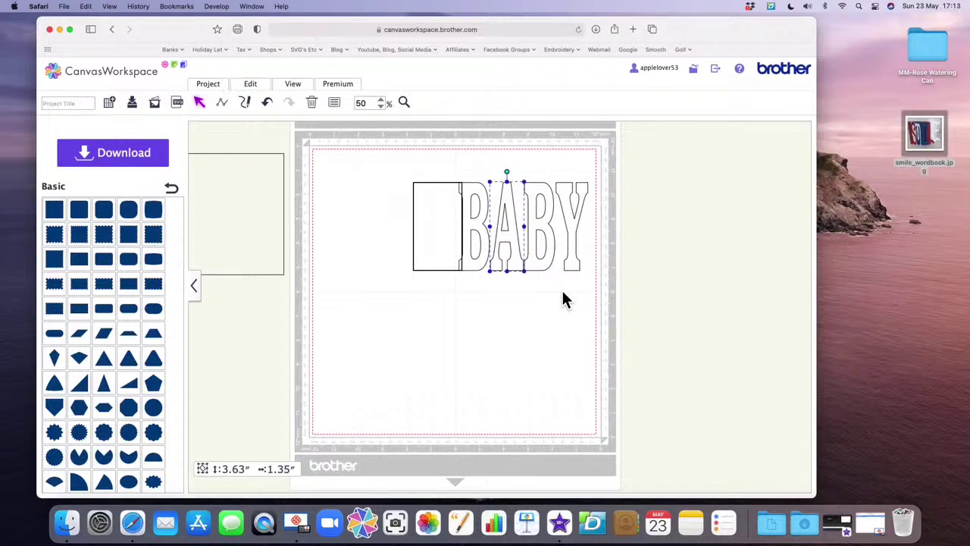
pyautogui.press('Left')
pyautogui.press('Left')
pyautogui.press('Left')
pyautogui.press('Left')
pyautogui.press('Left')
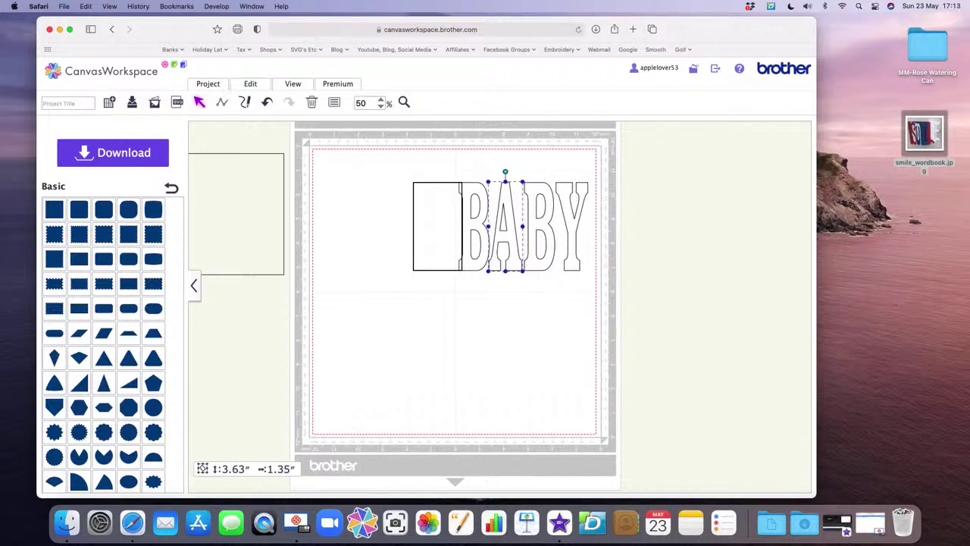
pyautogui.press('Left')
pyautogui.press('Left')
pyautogui.press('Left')
pyautogui.press('Left')
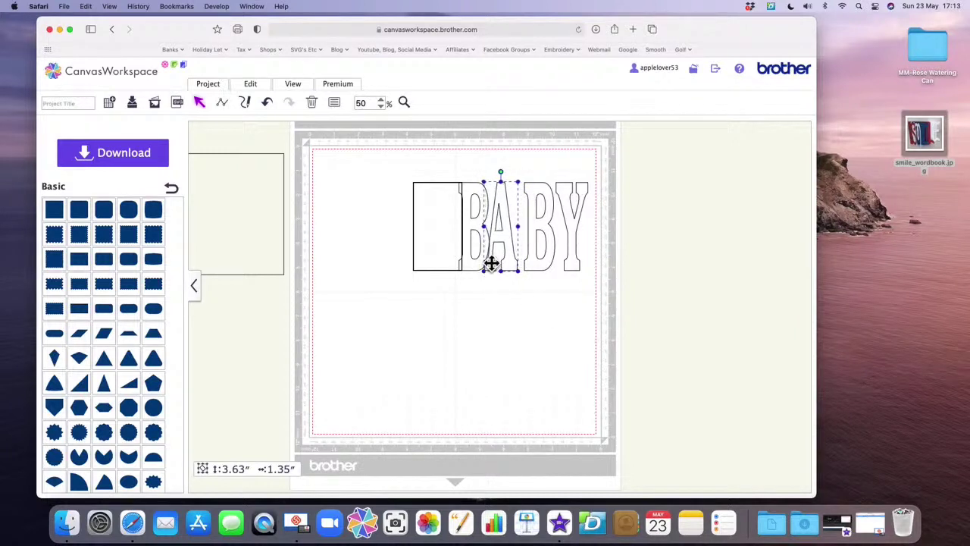
pyautogui.click(497, 321)
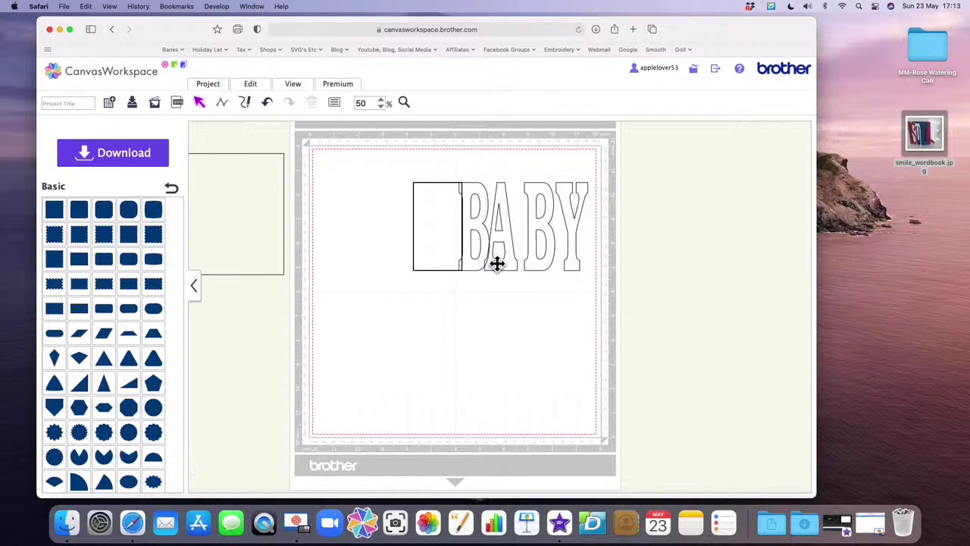
# Nudge the second B left until its edge slightly overlaps the letter A.
pyautogui.click(550, 269)
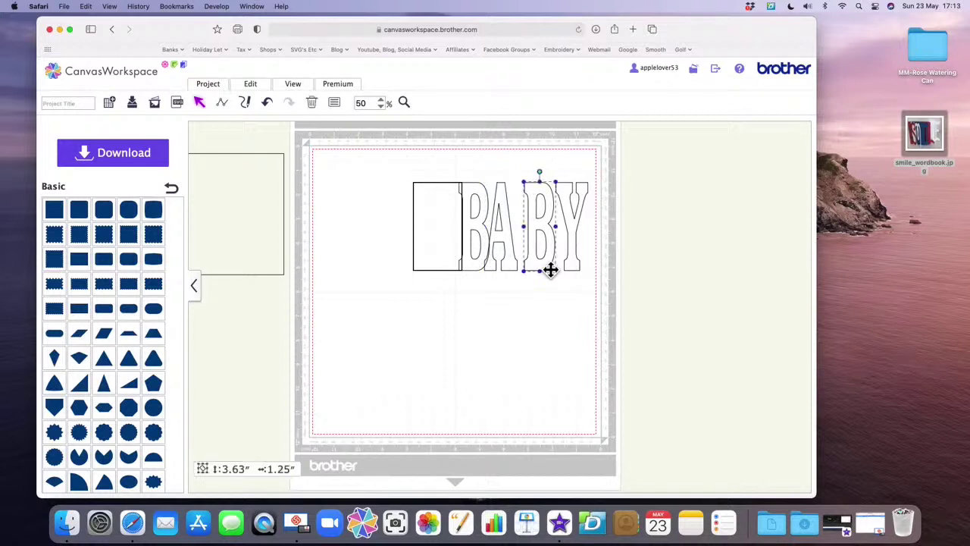
pyautogui.press('Left')
pyautogui.press('Left')
pyautogui.press('Left')
pyautogui.press('Left')
pyautogui.press('Left')
pyautogui.press('Left')
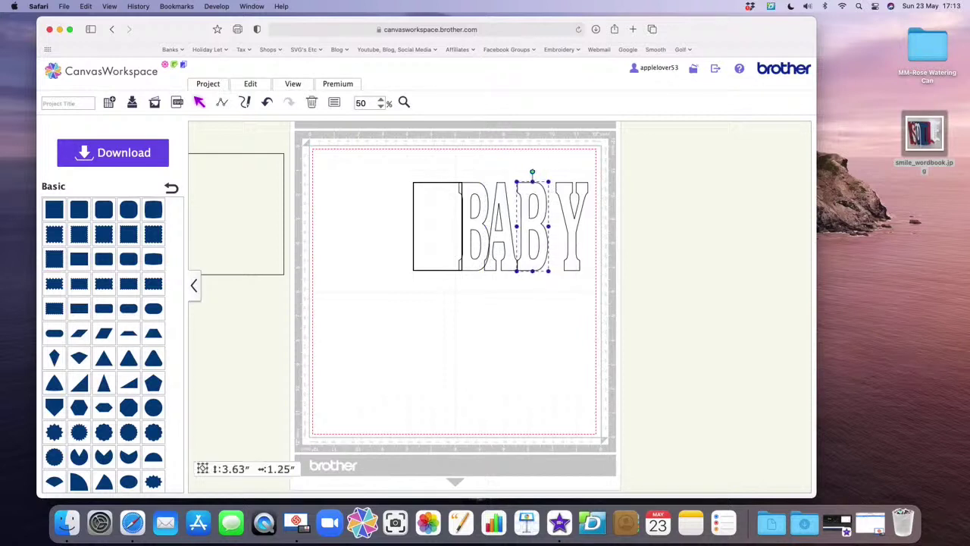
pyautogui.press('Left')
pyautogui.press('Left')
pyautogui.press('Left')
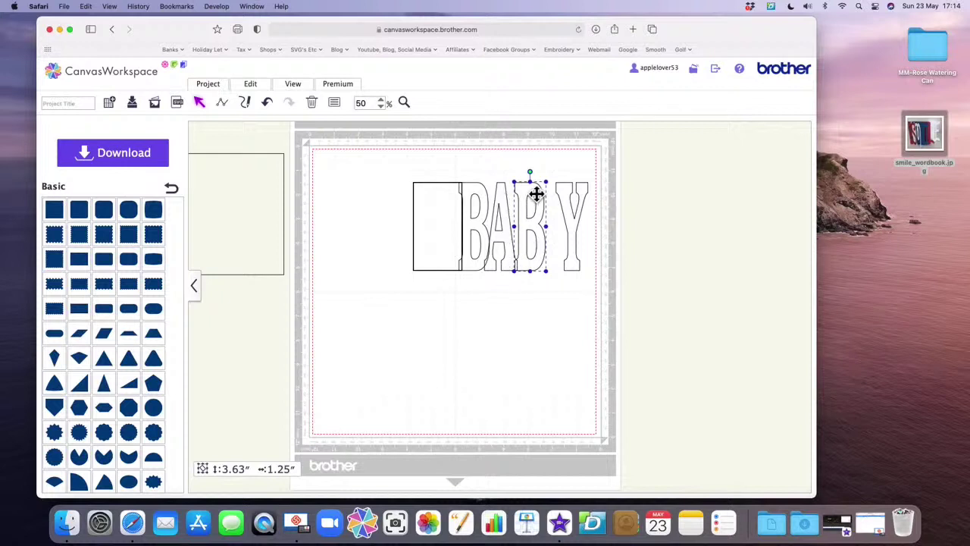
# Nudge the letter Y left until it overlaps the second B.
pyautogui.click(580, 269)
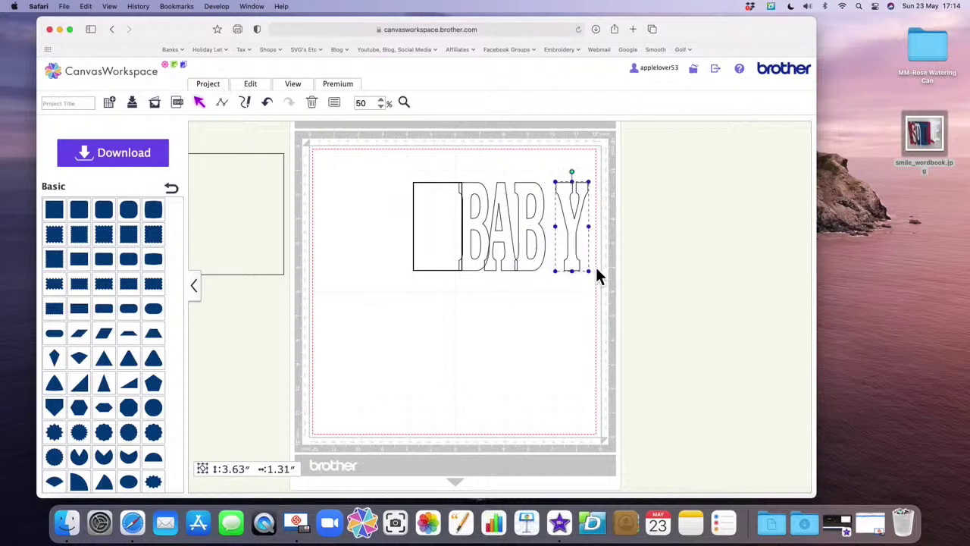
pyautogui.press('Left')
pyautogui.press('Left')
pyautogui.press('Left')
pyautogui.press('Left')
pyautogui.press('Left')
pyautogui.press('Left')
pyautogui.press('Left')
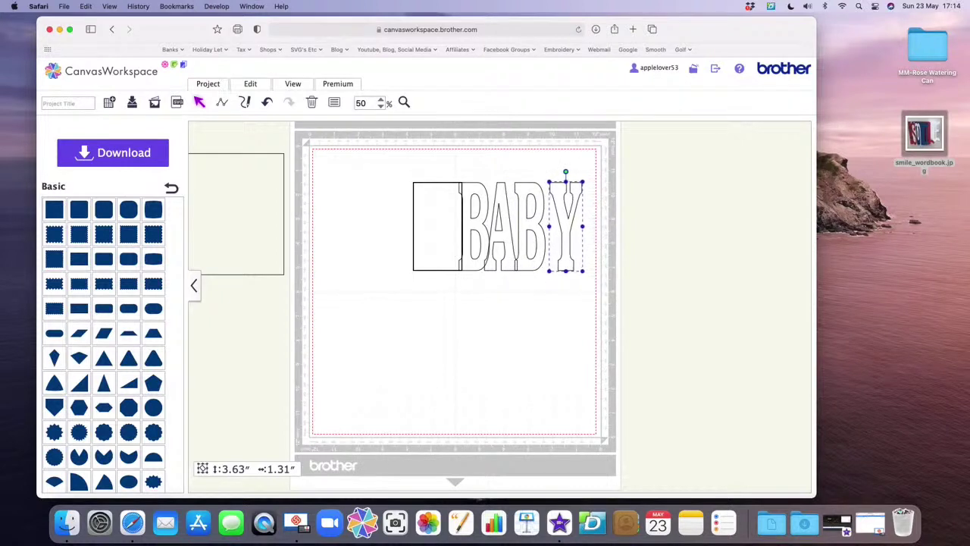
pyautogui.press('Left')
pyautogui.press('Left')
pyautogui.press('Left')
pyautogui.press('Left')
pyautogui.press('Left')
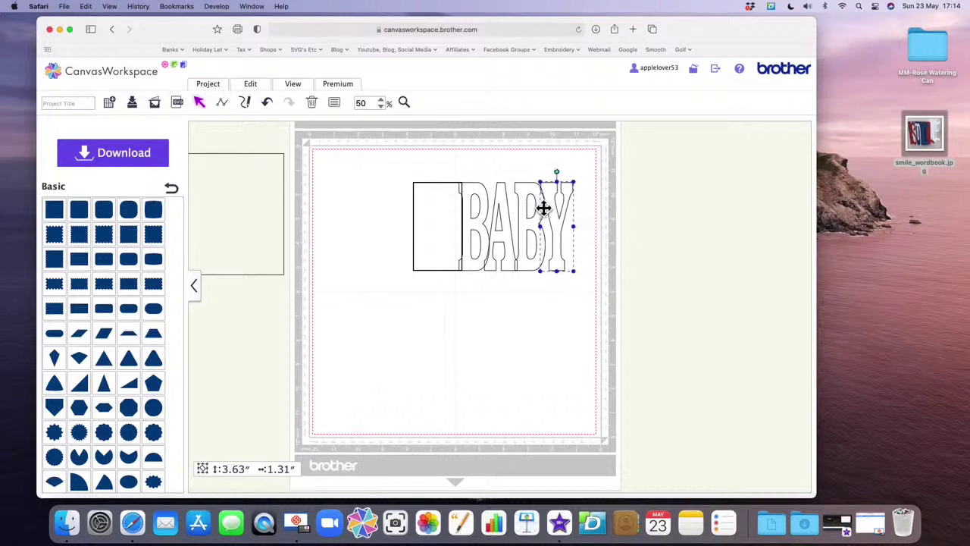
pyautogui.scroll(-1, 549, 202)
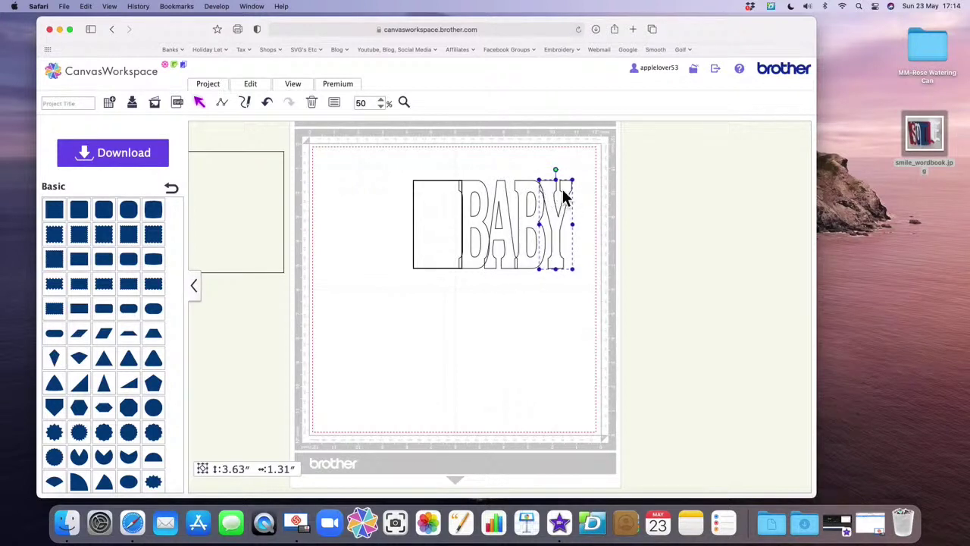
pyautogui.click(598, 250)
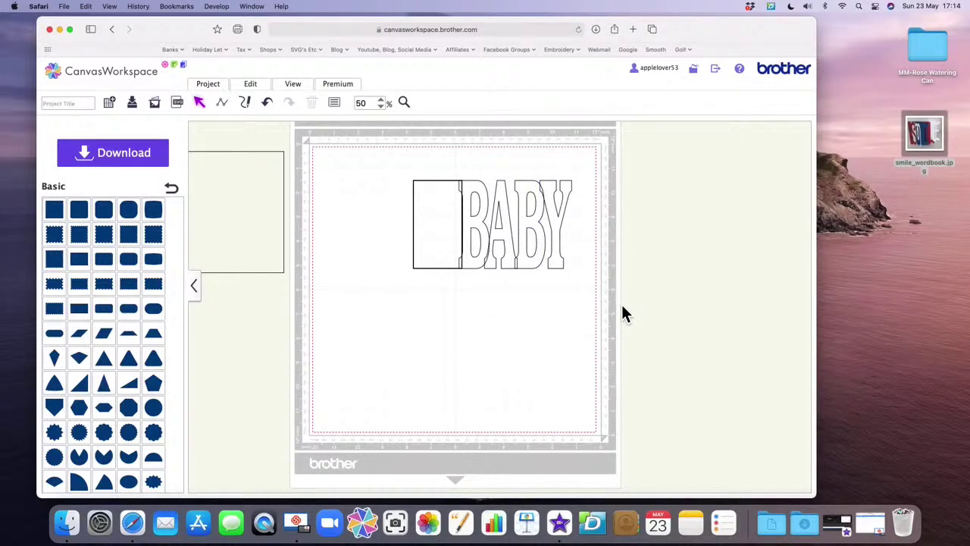
# Lay the 7.00 by 5.00 in card rectangle over the word to check its fit, and move it off again.
pyautogui.moveTo(266, 213); pyautogui.dragTo(552, 246)
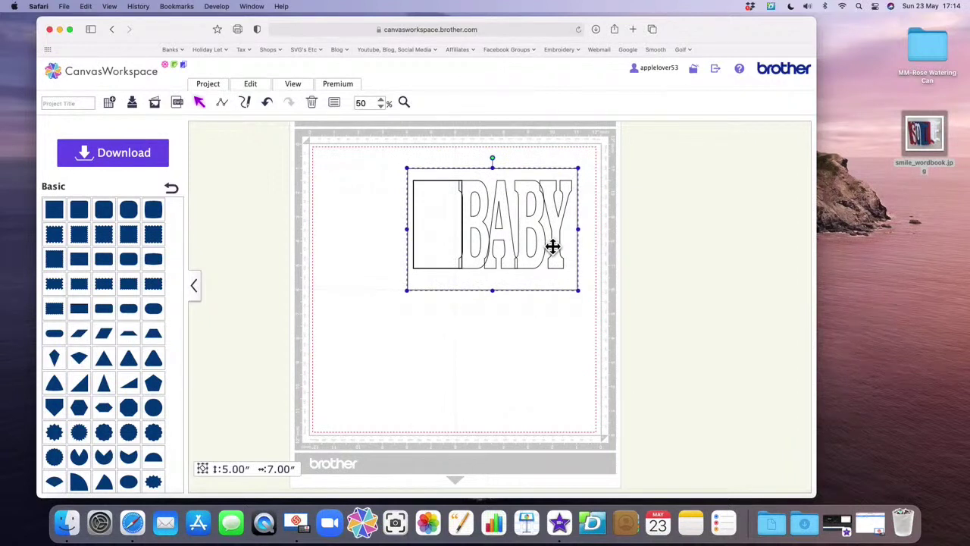
pyautogui.moveTo(552, 245)
pyautogui.mouseDown()
pyautogui.moveTo(518, 356)
pyautogui.moveTo(548, 379)
pyautogui.moveTo(515, 381)
pyautogui.moveTo(541, 376)
pyautogui.moveTo(559, 236)
pyautogui.moveTo(553, 245)
pyautogui.mouseUp()
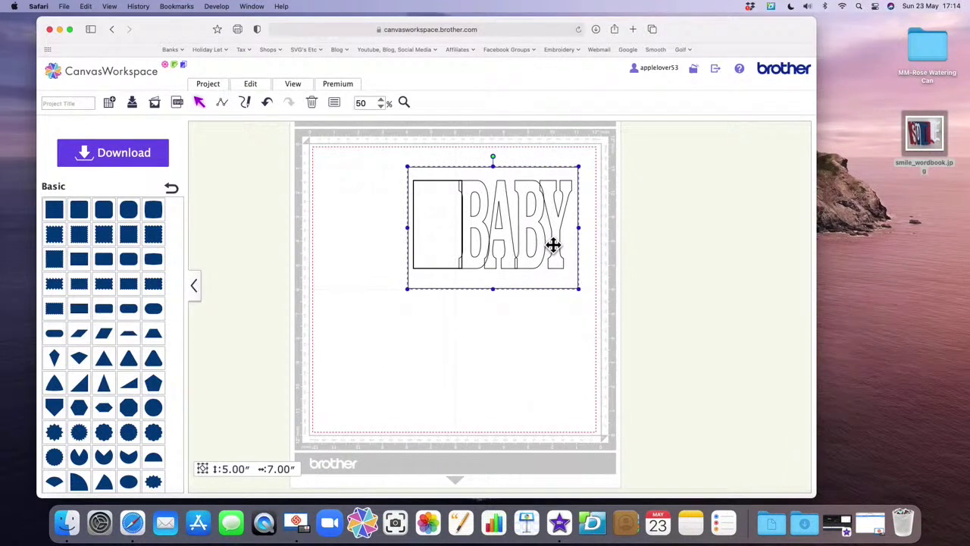
pyautogui.moveTo(553, 245); pyautogui.dragTo(357, 238)
# Select the page rectangles together with all four letters and group them.
pyautogui.moveTo(403, 171); pyautogui.dragTo(591, 293)
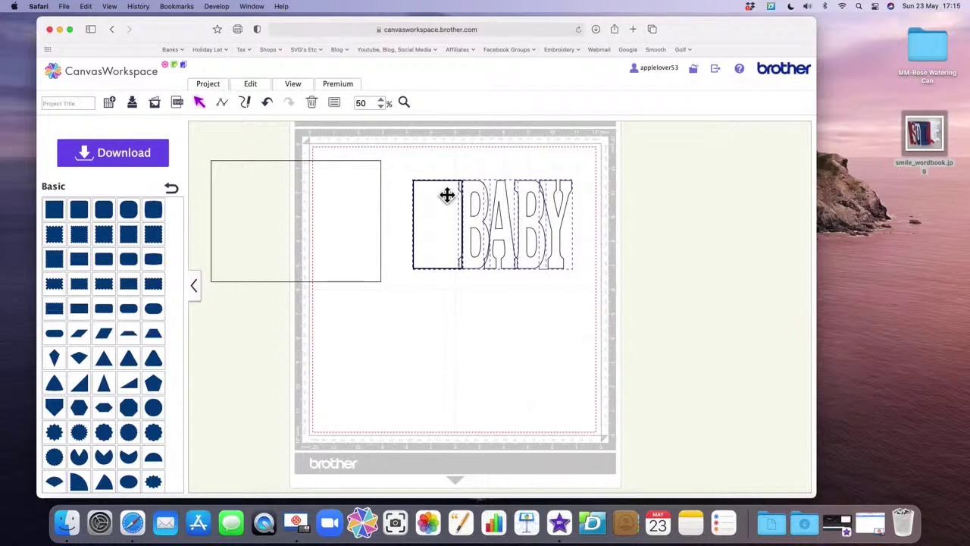
pyautogui.rightClick(529, 226)
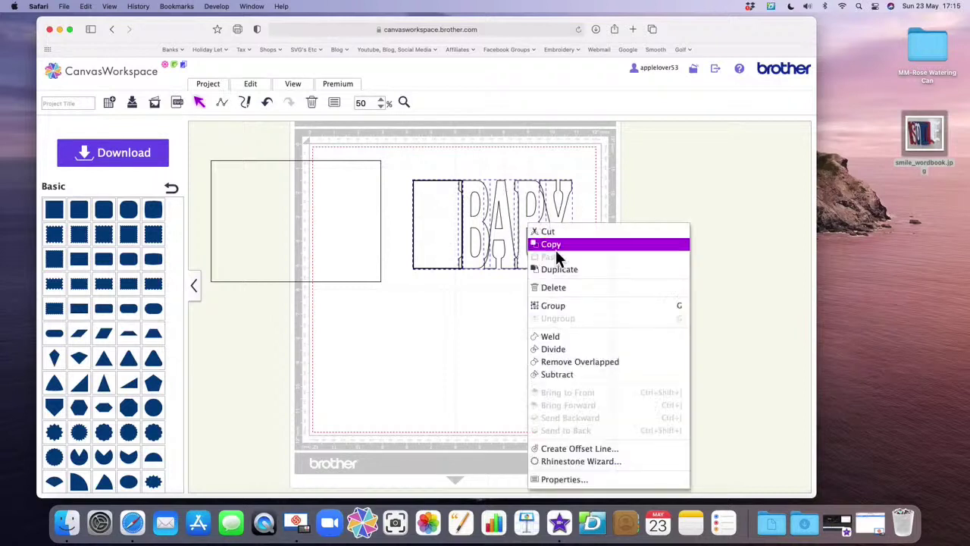
pyautogui.click(578, 307)
# Stretch the grouped design to 4.57 in high against the 7.00 by 5.00 in card rectangle, and move the rectangle off the mat.
pyautogui.moveTo(389, 260); pyautogui.dragTo(539, 344)
pyautogui.moveTo(613, 331); pyautogui.dragTo(493, 338)
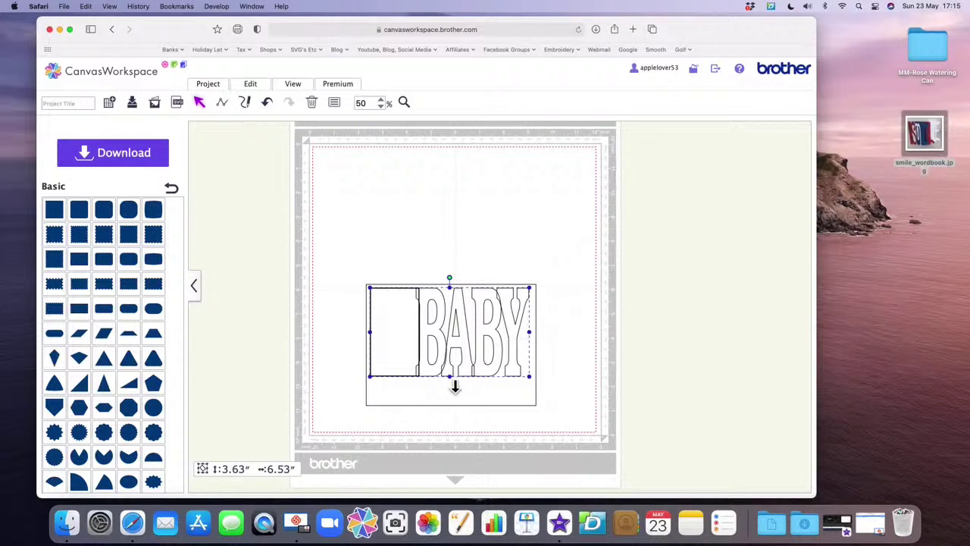
pyautogui.moveTo(455, 386); pyautogui.dragTo(456, 411)
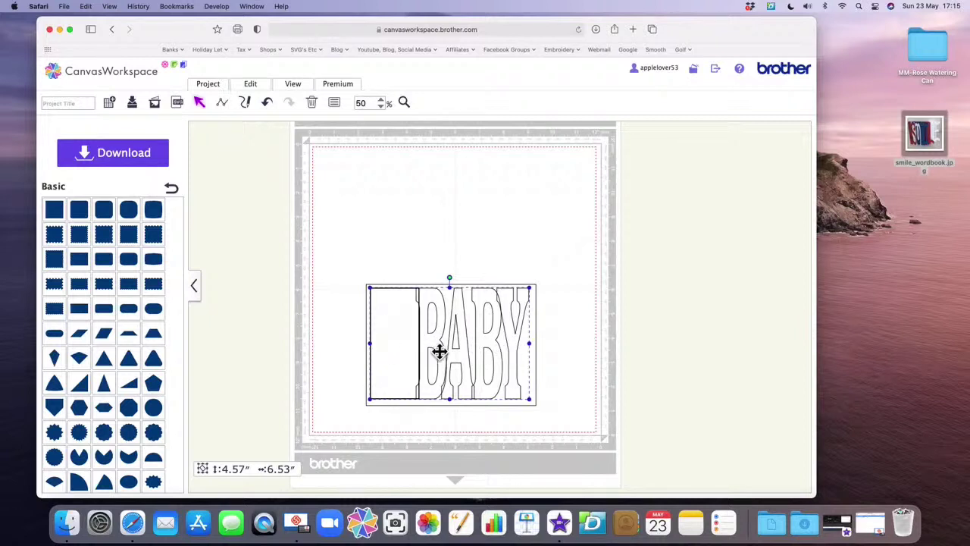
pyautogui.moveTo(506, 374); pyautogui.dragTo(512, 260)
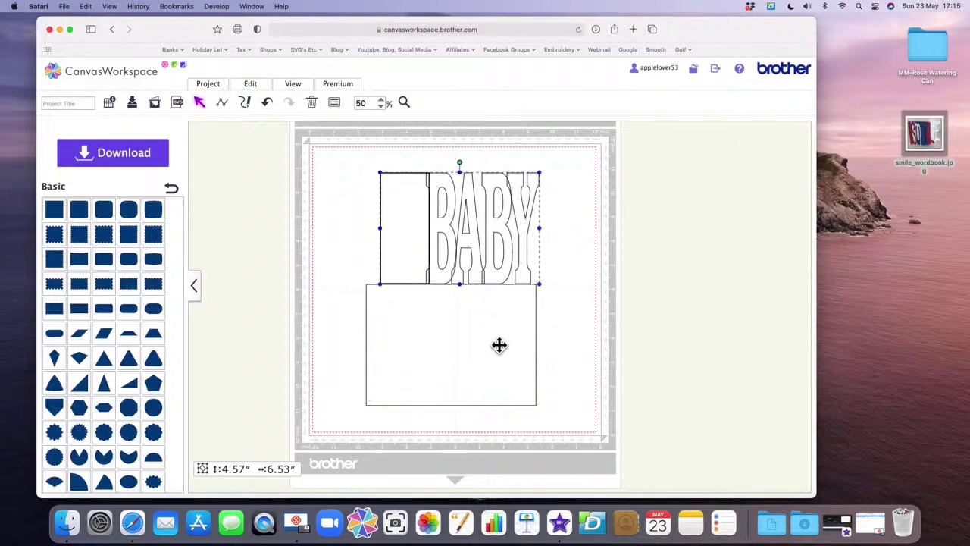
pyautogui.moveTo(496, 346); pyautogui.dragTo(247, 232)
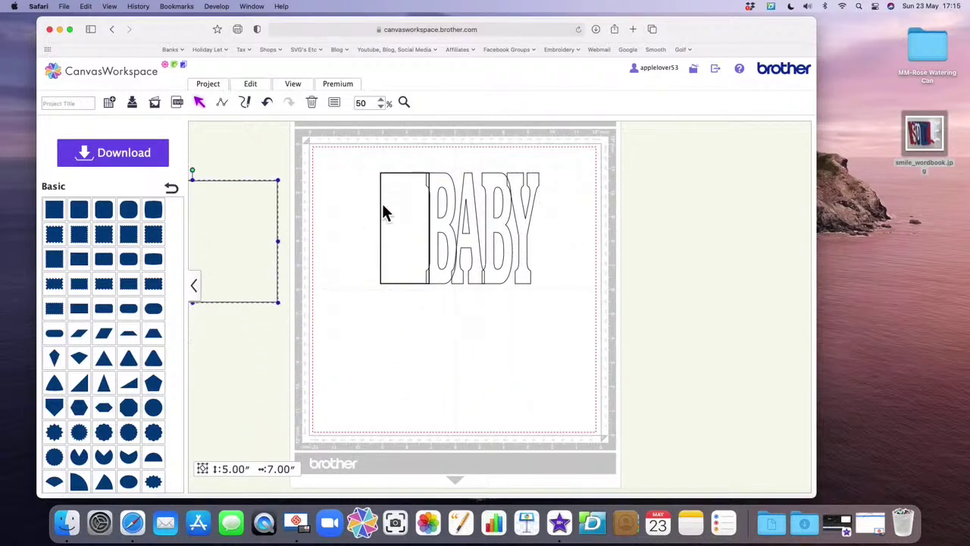
# Ungroup the resized BABY design so its letters and page rectangles are separate objects.
pyautogui.click(455, 194)
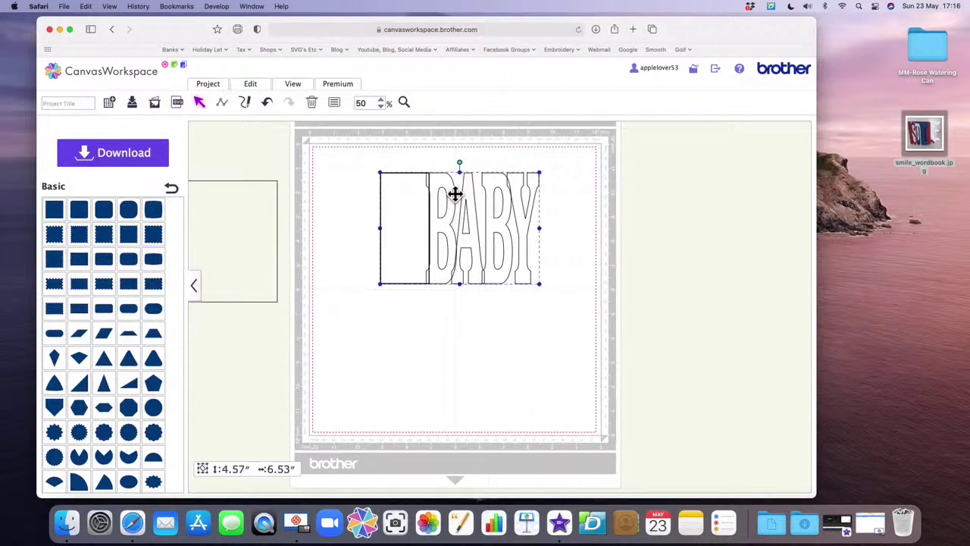
pyautogui.rightClick(476, 204)
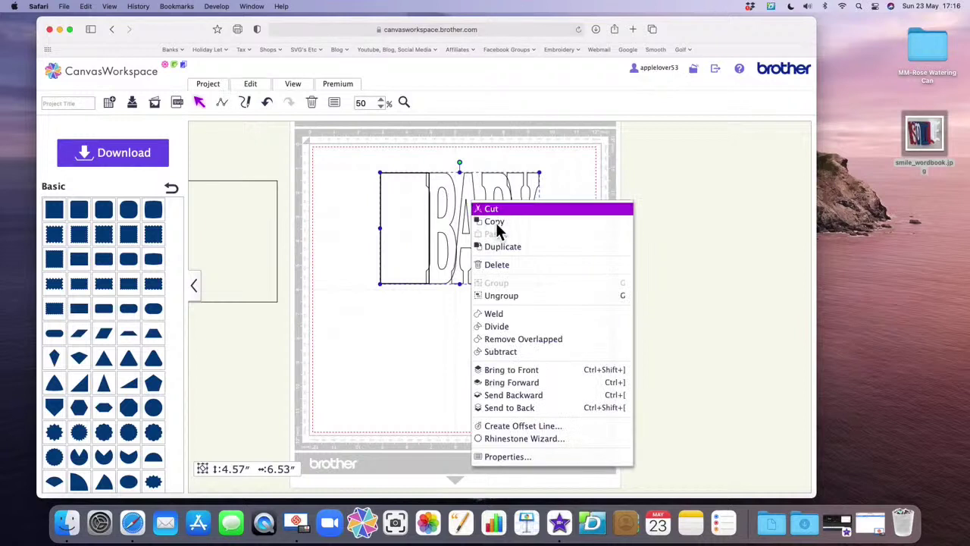
pyautogui.click(518, 297)
pyautogui.click(521, 339)
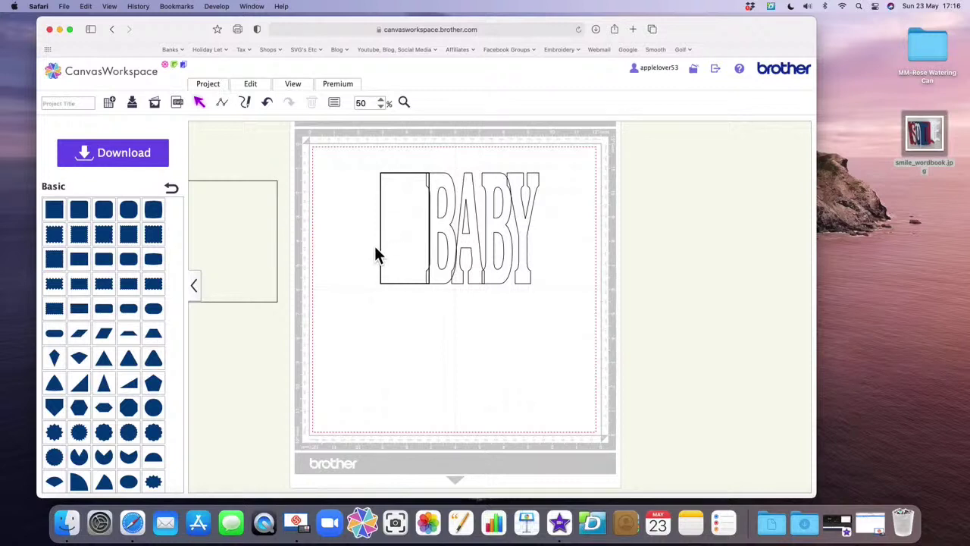
# Add a circle below the design and shrink it to 0.27 in in diameter.
pyautogui.click(156, 410)
pyautogui.moveTo(355, 247); pyautogui.dragTo(435, 356)
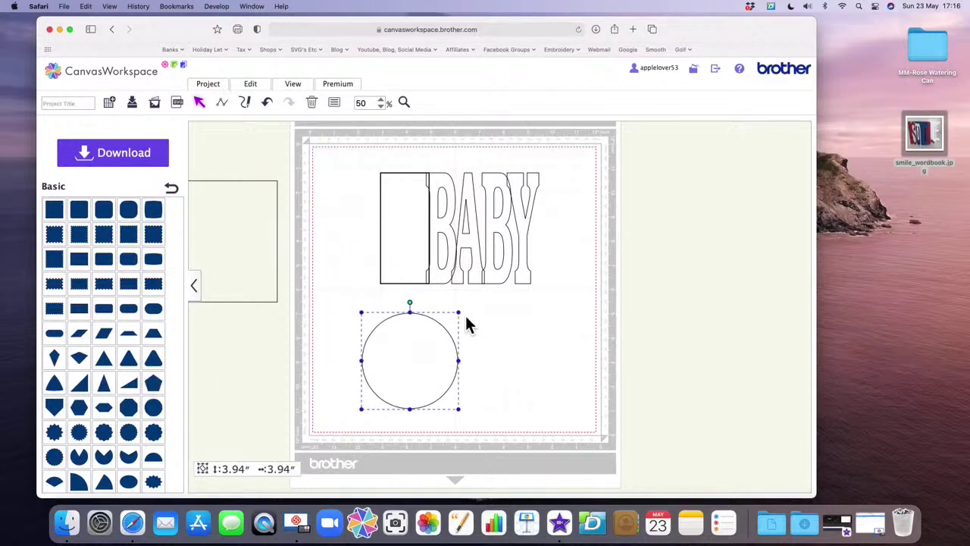
pyautogui.moveTo(468, 317); pyautogui.dragTo(382, 421)
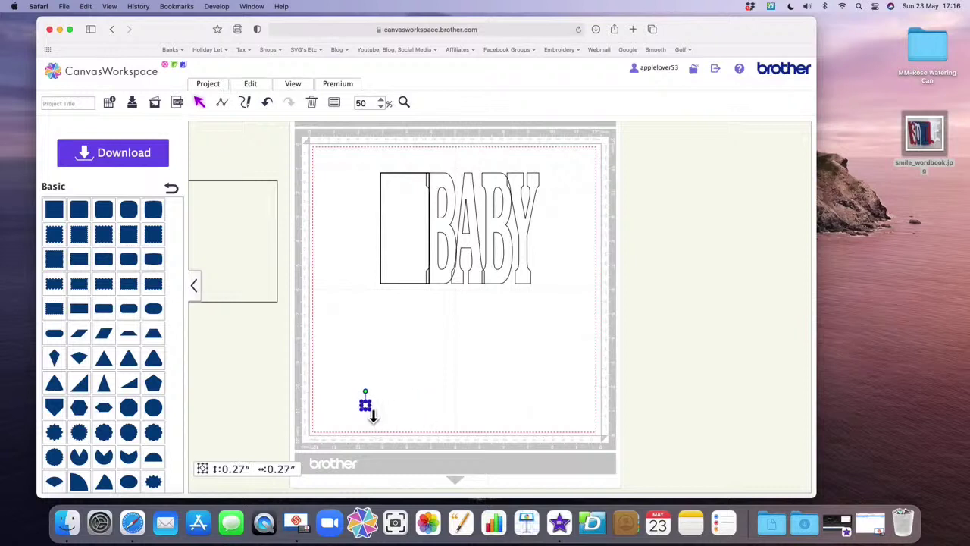
# Place the small circle left of the page rectangles near their upper part, and put a duplicate below it near their lower part.
pyautogui.moveTo(369, 403); pyautogui.dragTo(339, 194)
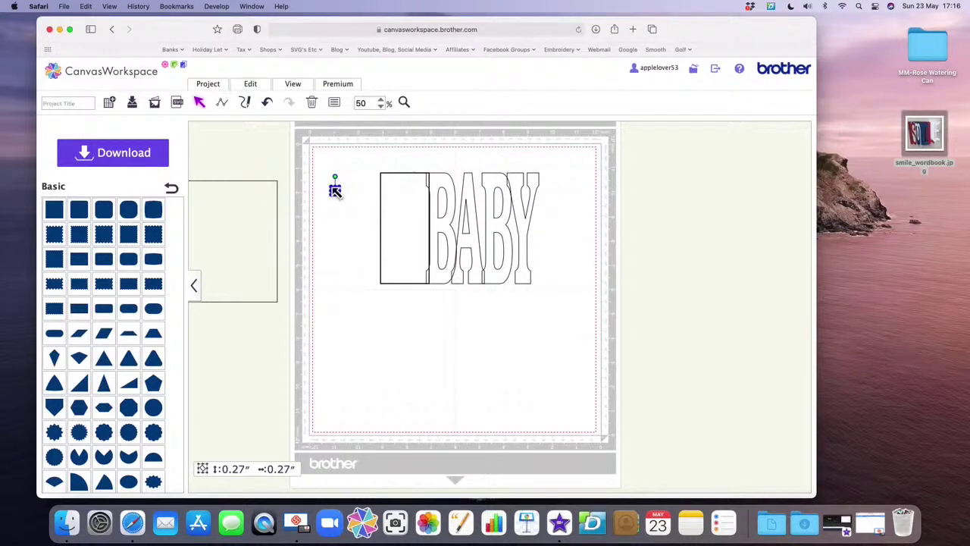
pyautogui.rightClick(338, 192)
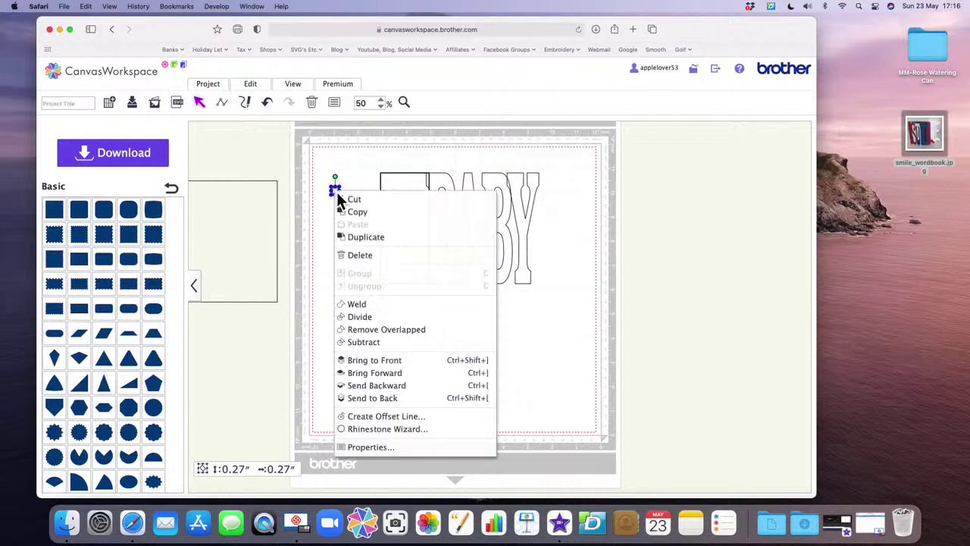
pyautogui.click(377, 236)
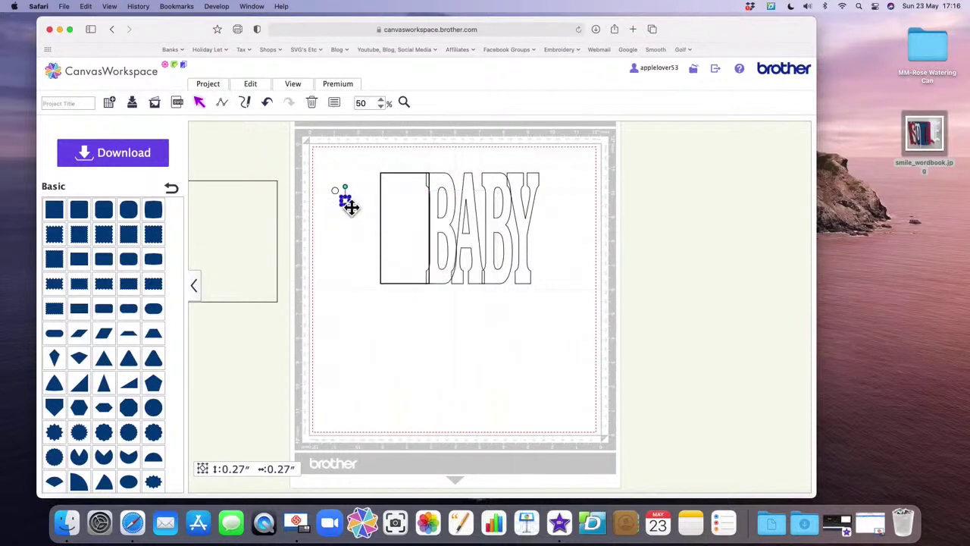
pyautogui.moveTo(346, 203); pyautogui.dragTo(343, 263)
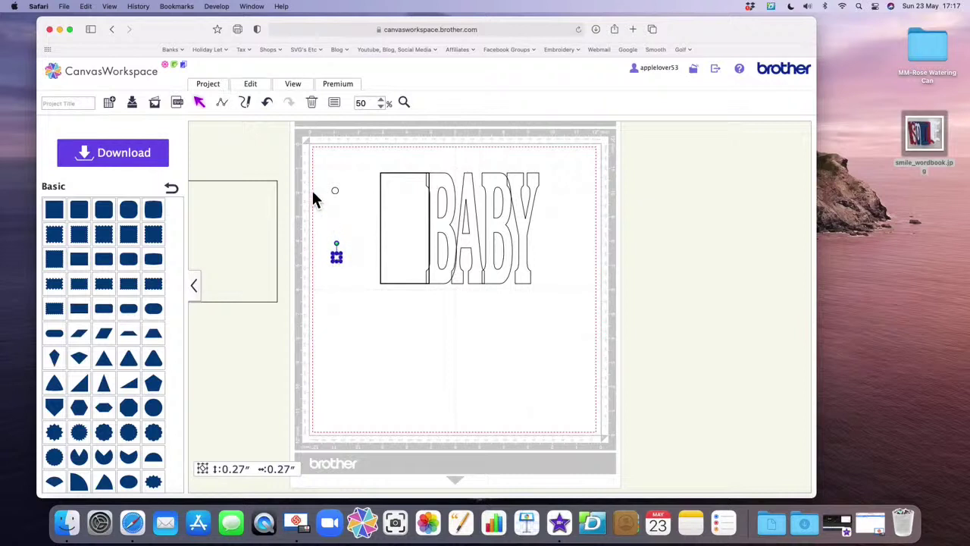
# Align the two small circles on a common vertical centre line and group them as a hole pair.
pyautogui.moveTo(301, 171); pyautogui.dragTo(357, 291)
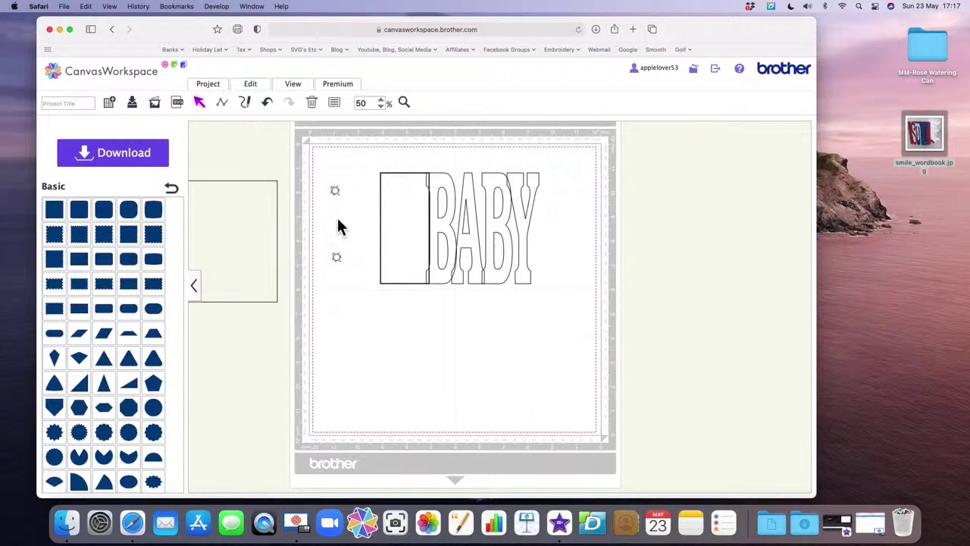
pyautogui.click(264, 91)
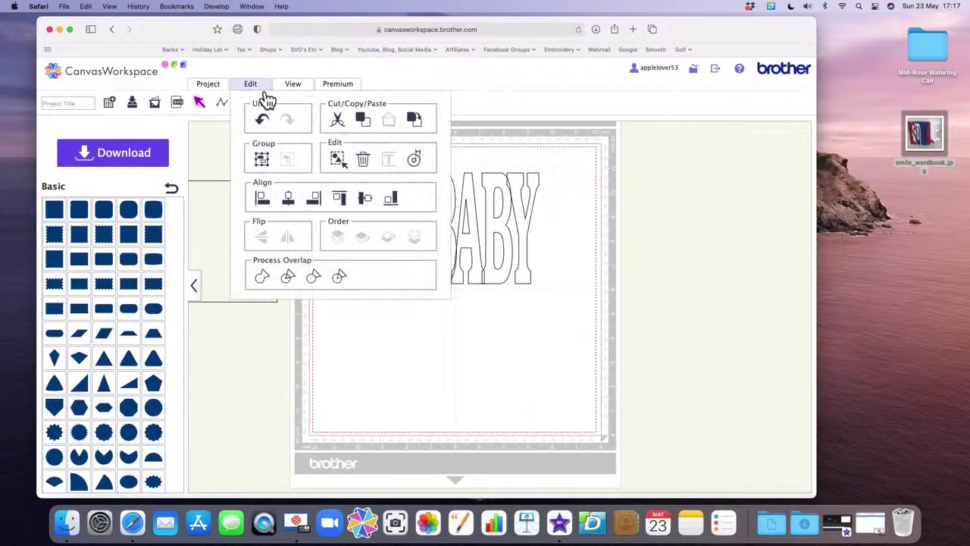
pyautogui.click(290, 199)
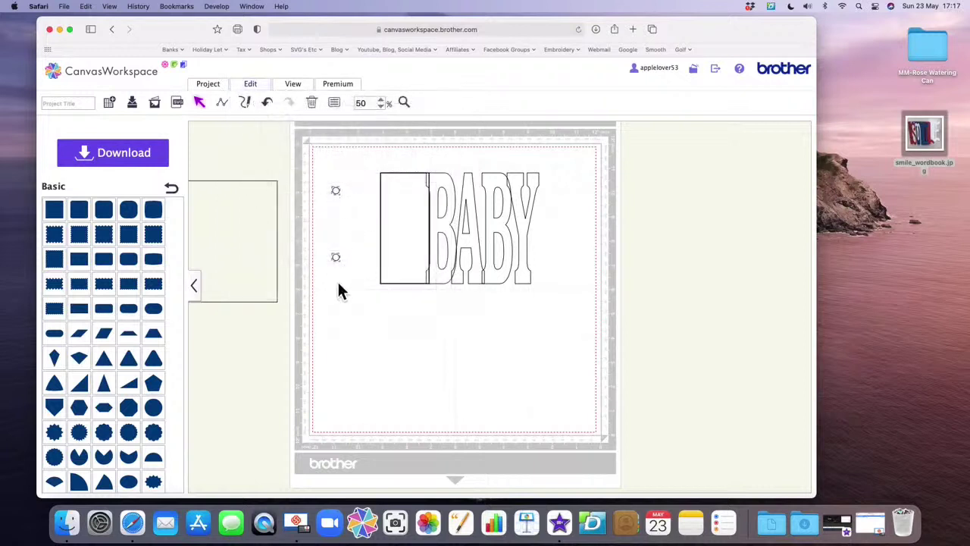
pyautogui.rightClick(338, 193)
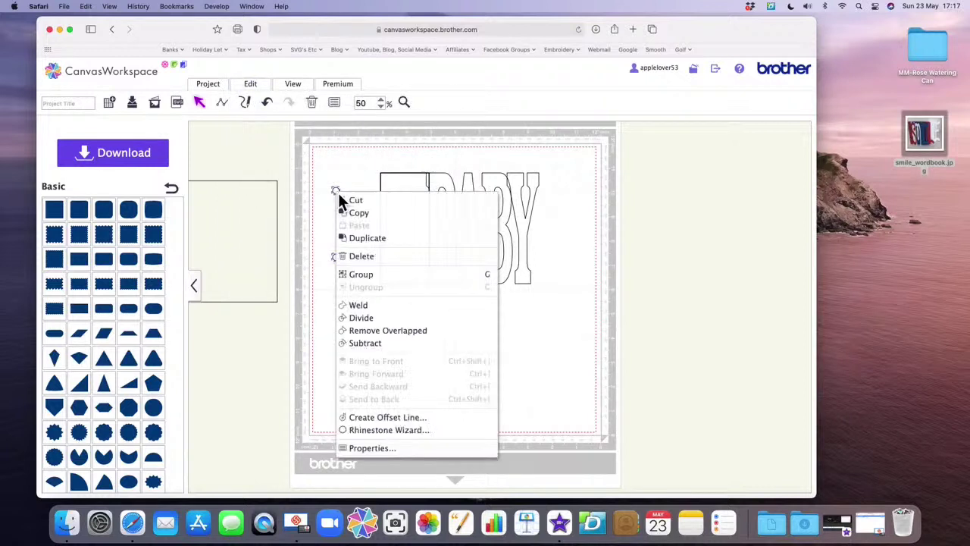
pyautogui.click(369, 276)
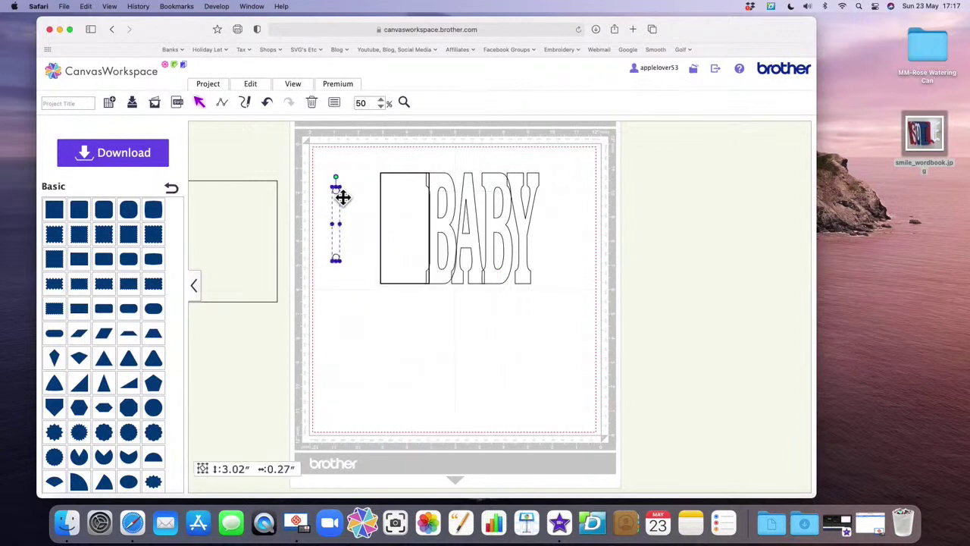
# Try the hole pair inside the page rectangles, and move it back out to the left edge of the mat.
pyautogui.moveTo(343, 197); pyautogui.dragTo(399, 204)
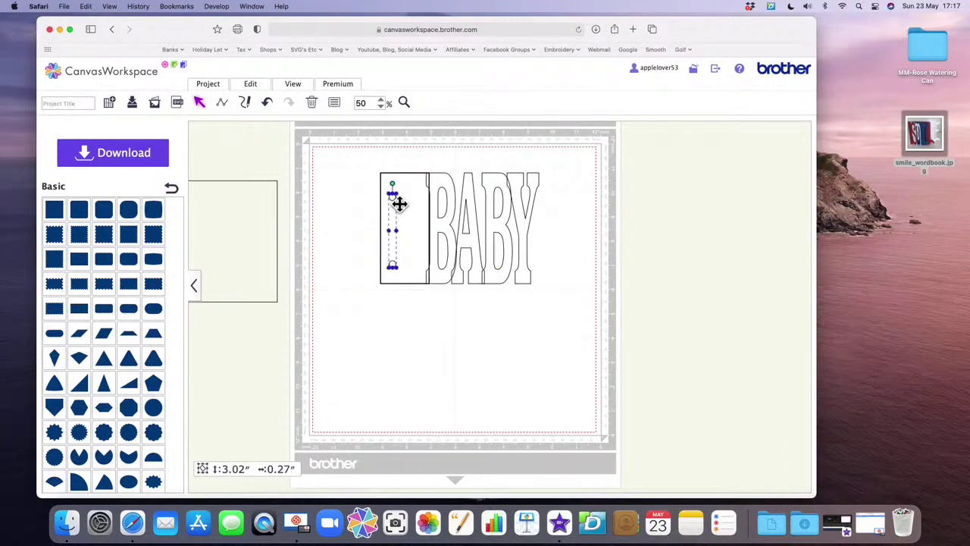
pyautogui.click(346, 207)
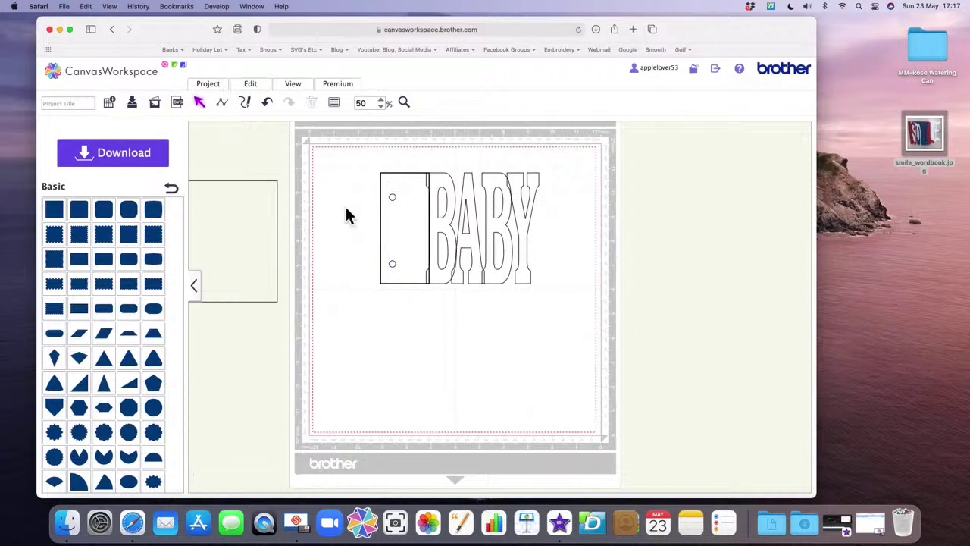
pyautogui.click(396, 204)
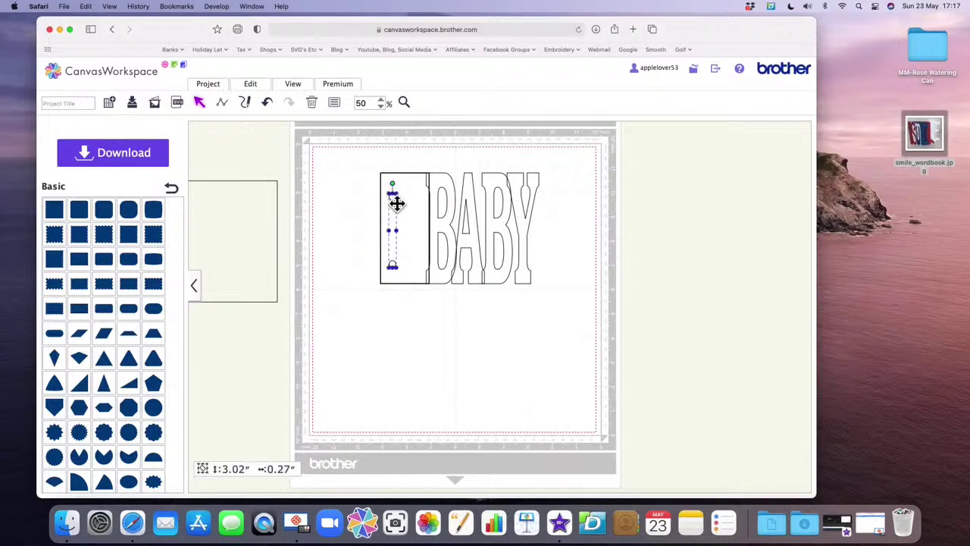
pyautogui.moveTo(397, 203); pyautogui.dragTo(355, 203)
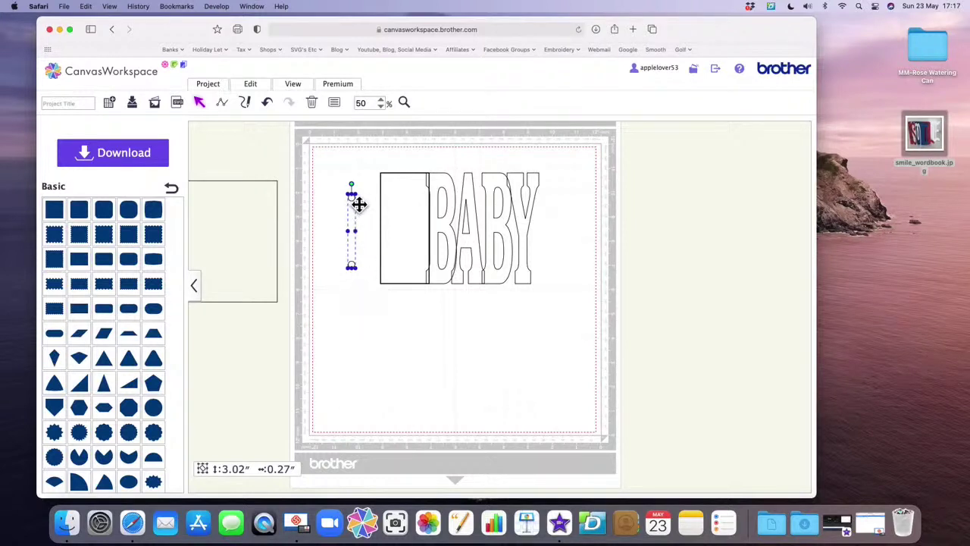
pyautogui.moveTo(357, 203); pyautogui.dragTo(312, 197)
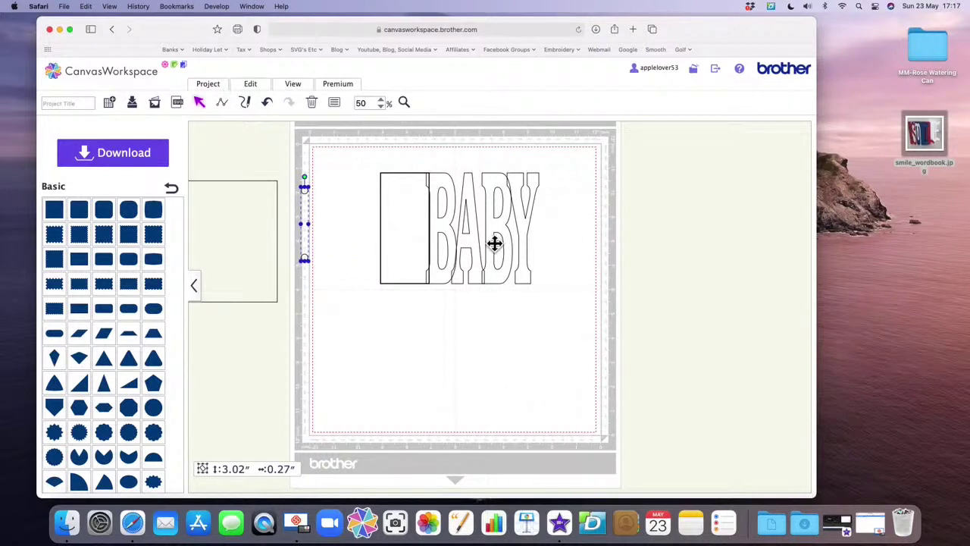
# Duplicate the grouped hole pair three times to make one set for each of the four letter pages.
pyautogui.rightClick(310, 198)
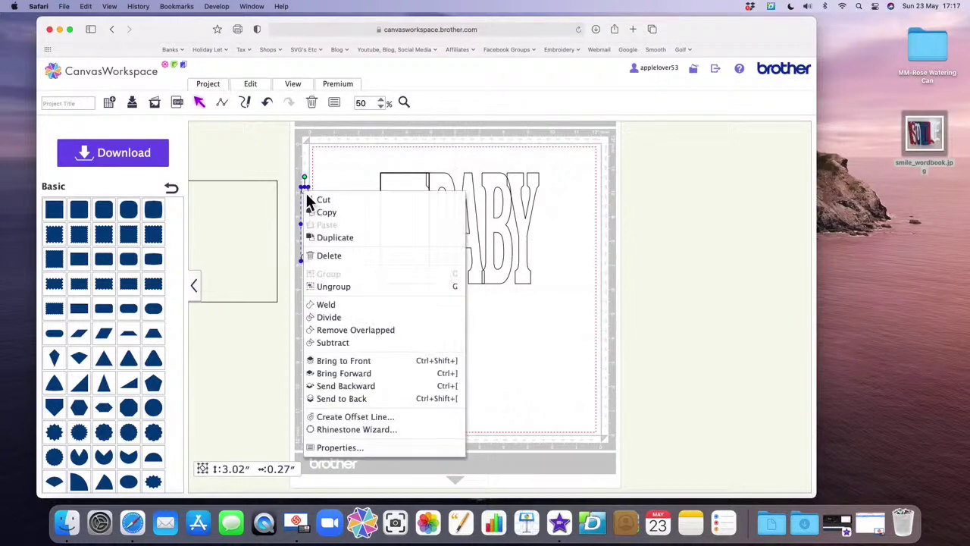
pyautogui.click(356, 238)
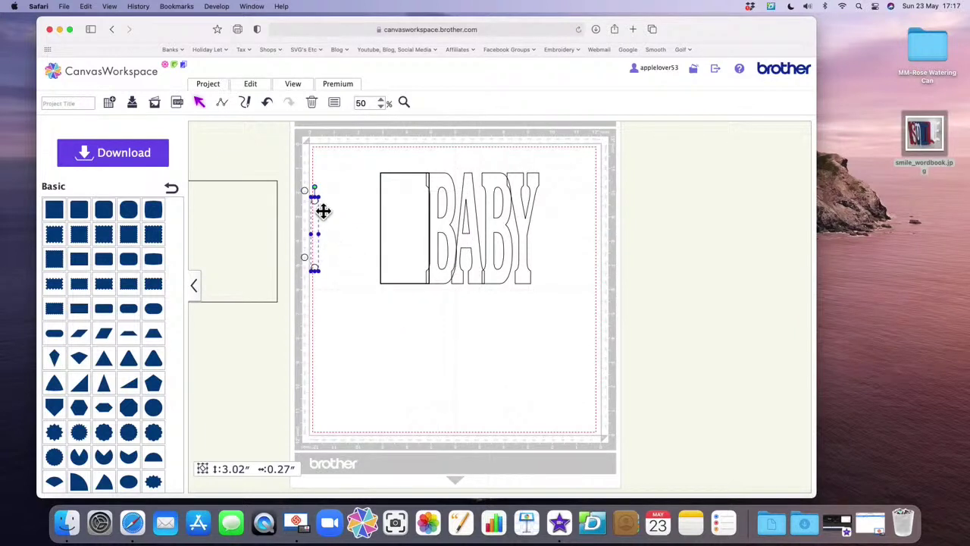
pyautogui.rightClick(326, 212)
pyautogui.click(352, 250)
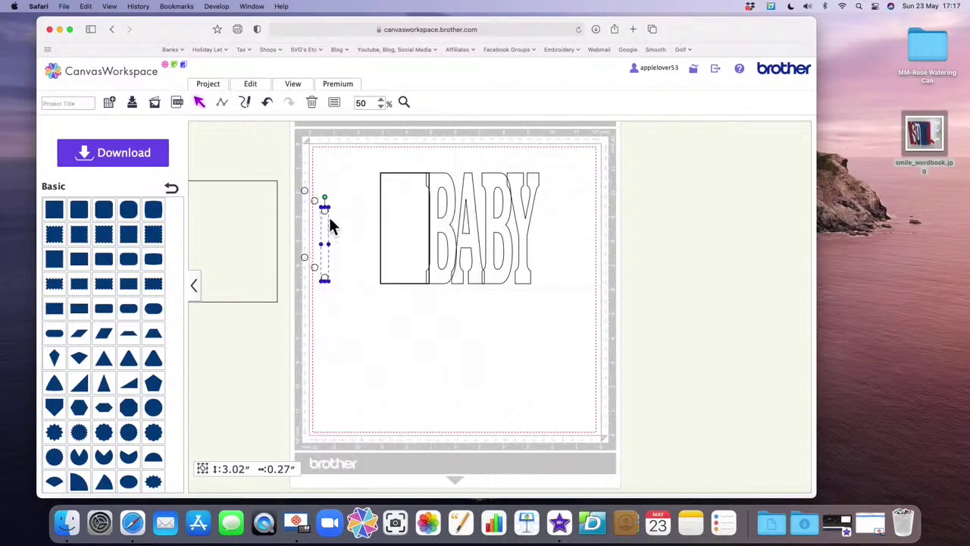
pyautogui.rightClick(327, 213)
pyautogui.click(366, 260)
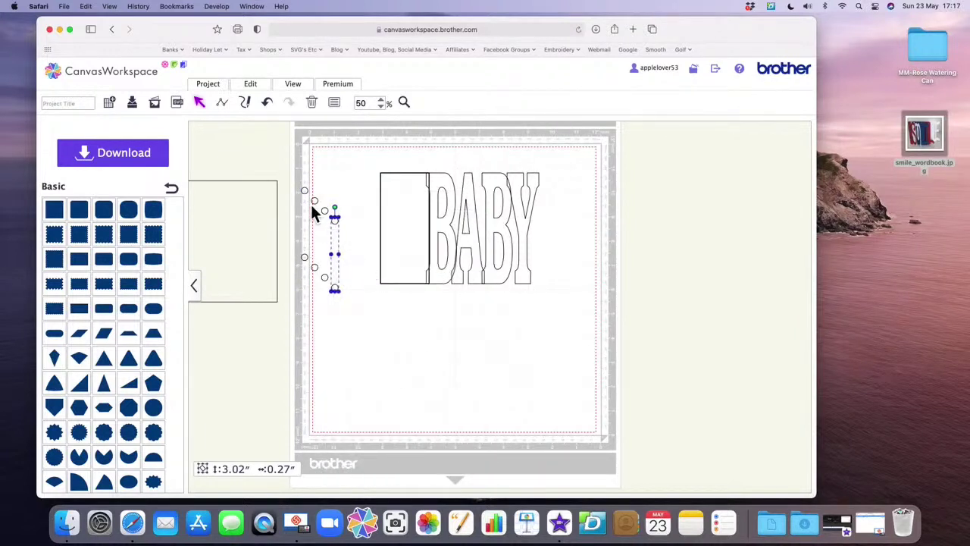
# Select all four hole pairs and align their centres horizontally and vertically so they stack exactly on each other.
pyautogui.click(300, 179)
pyautogui.moveTo(301, 180); pyautogui.dragTo(344, 301)
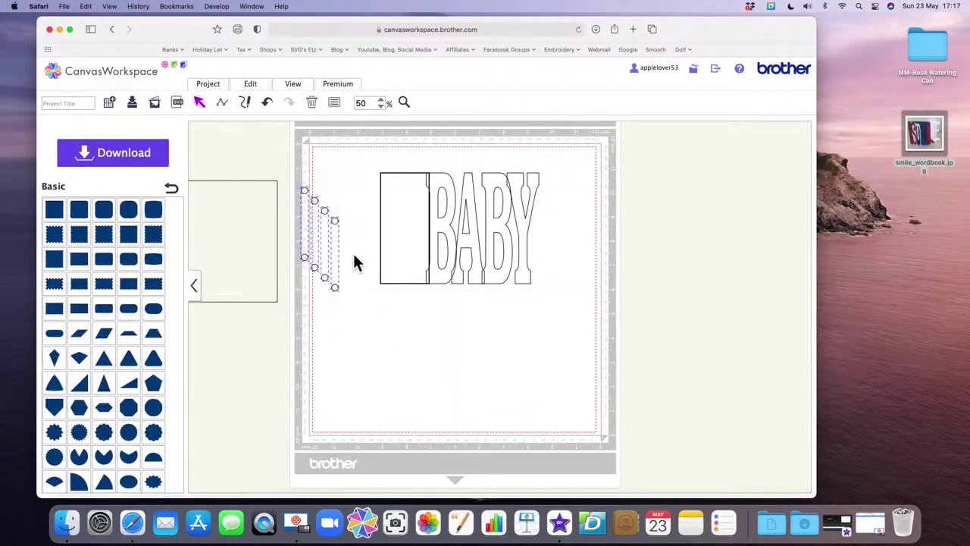
pyautogui.click(258, 86)
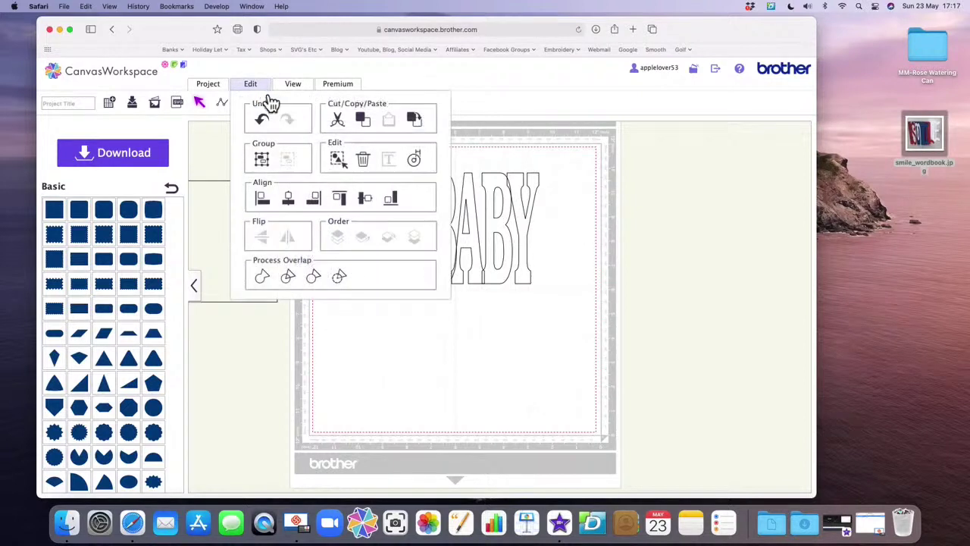
pyautogui.click(301, 203)
pyautogui.click(257, 86)
pyautogui.click(374, 208)
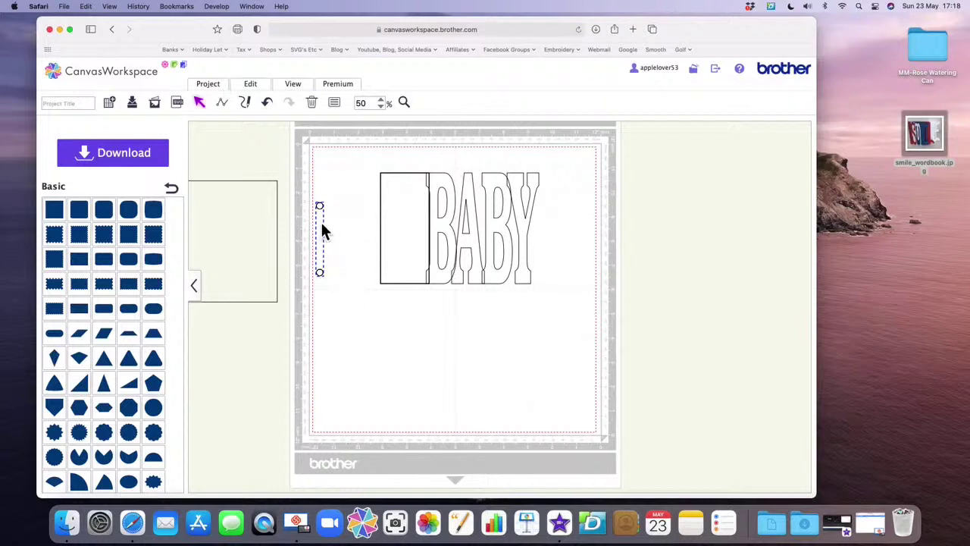
# Move the stacked hole pairs into the page rectangles, close to their left edge and about centred in height.
pyautogui.moveTo(327, 215)
pyautogui.mouseDown()
pyautogui.moveTo(338, 223)
pyautogui.moveTo(348, 213)
pyautogui.moveTo(343, 222)
pyautogui.moveTo(339, 212)
pyautogui.mouseUp()
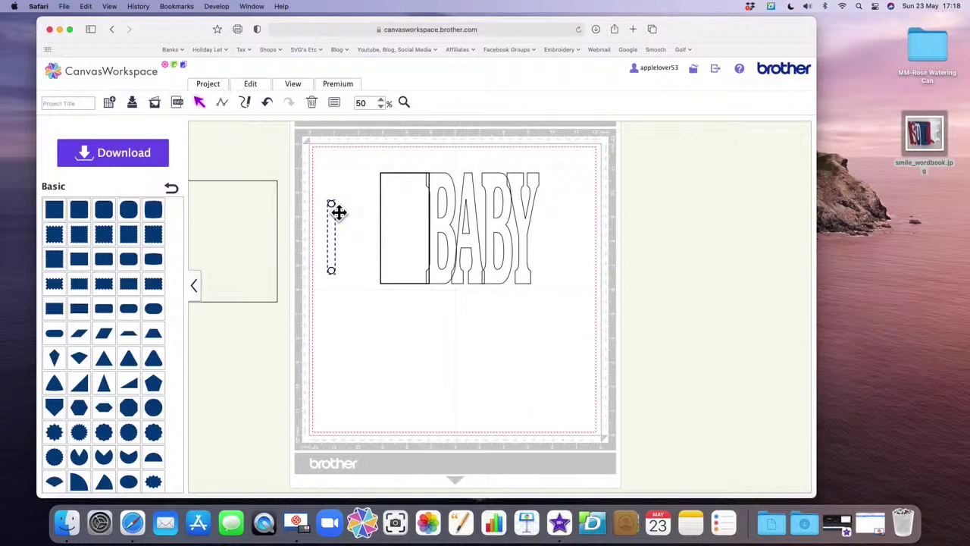
pyautogui.moveTo(338, 213); pyautogui.dragTo(398, 206)
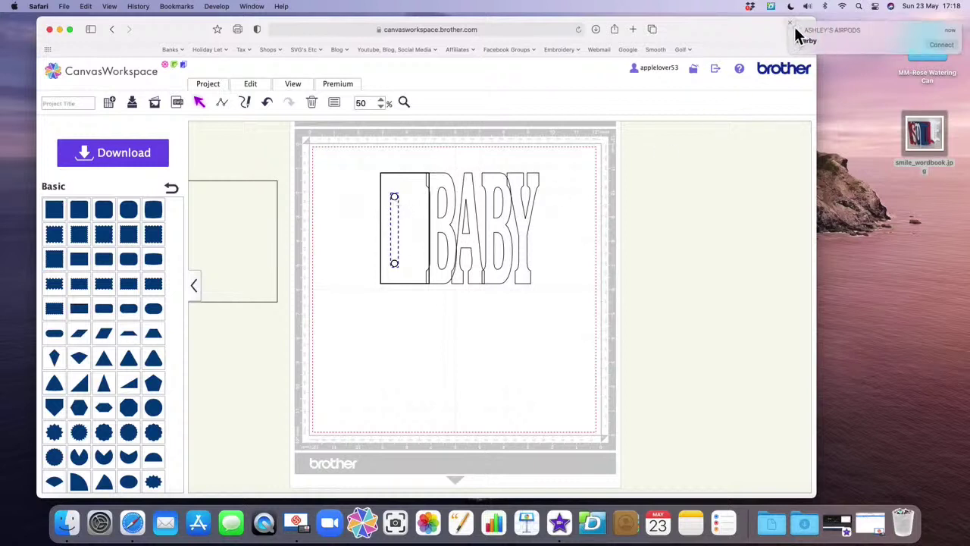
pyautogui.click(790, 23)
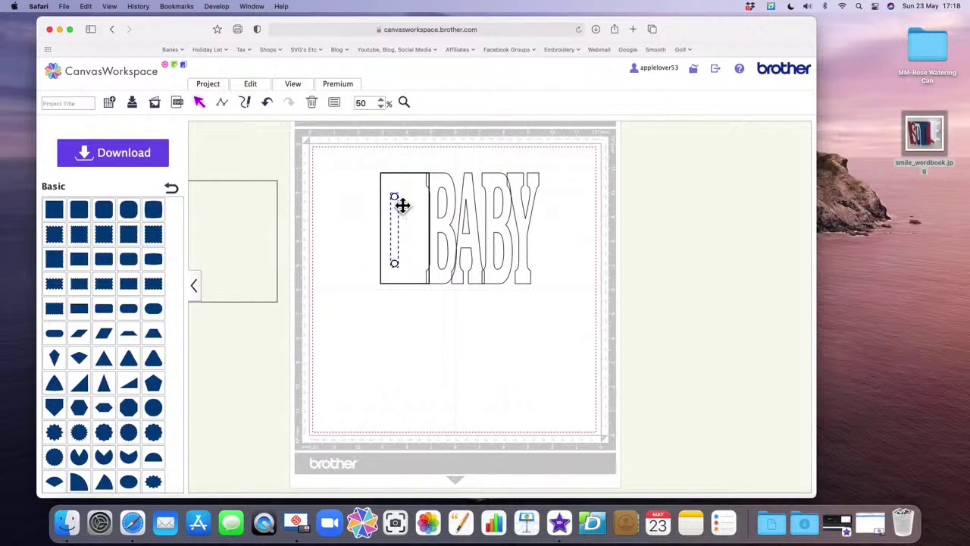
pyautogui.moveTo(400, 203); pyautogui.dragTo(398, 203)
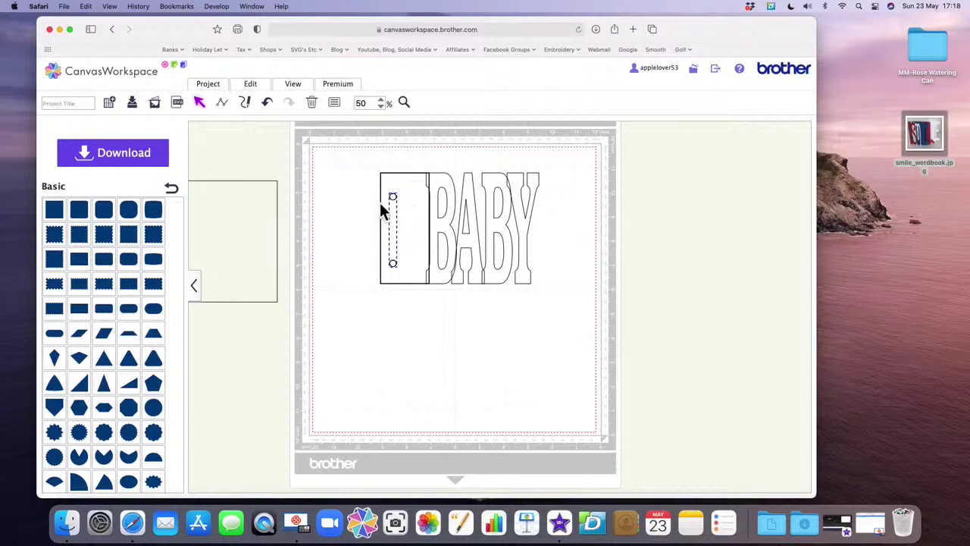
pyautogui.click(371, 275)
# Try welding one hole pair, one page rectangle and the first B below the design, and undo the weld and the move.
pyautogui.click(399, 201)
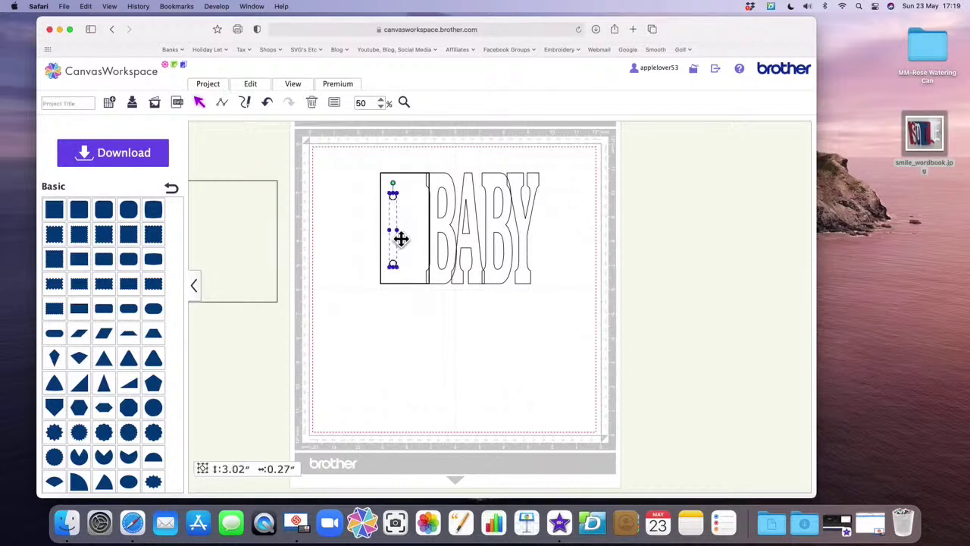
pyautogui.click(396, 184)
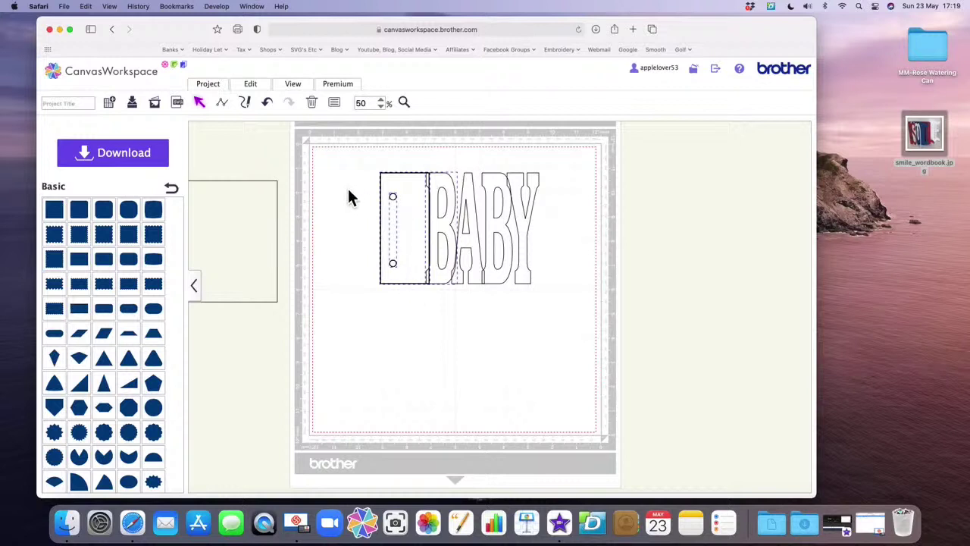
pyautogui.moveTo(429, 195); pyautogui.dragTo(420, 332)
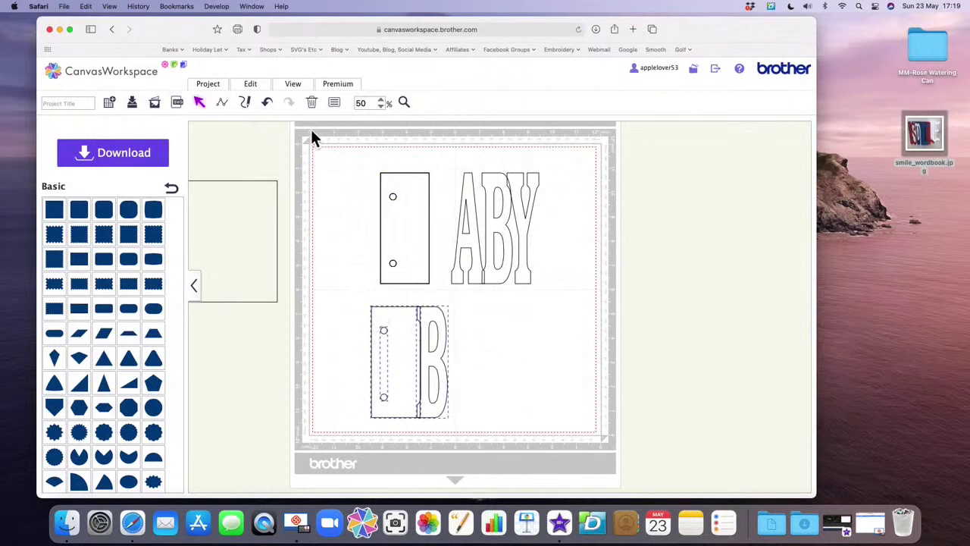
pyautogui.click(251, 84)
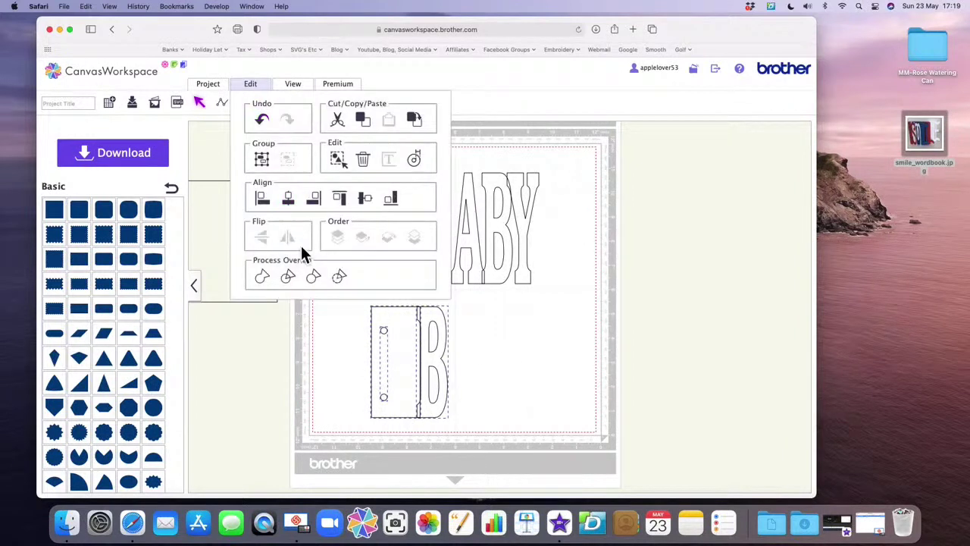
pyautogui.click(271, 279)
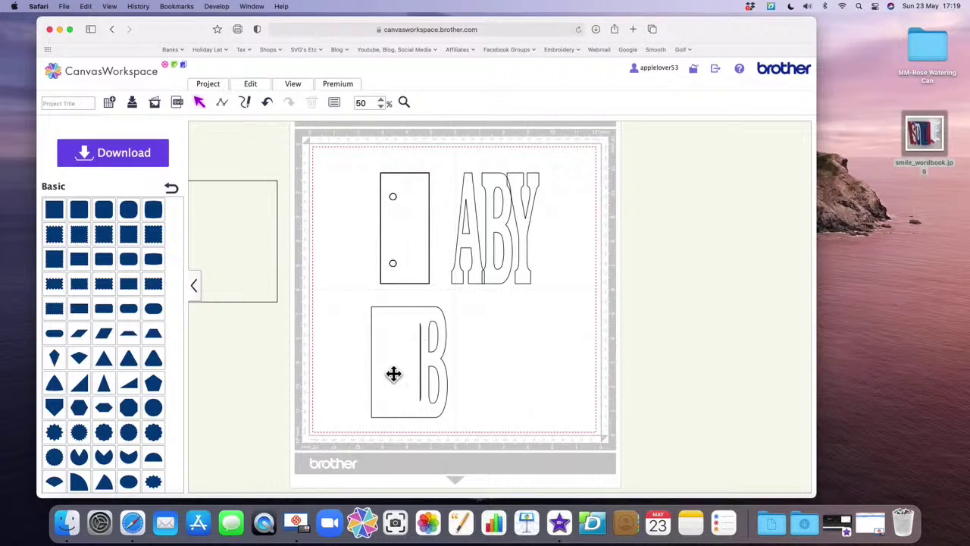
pyautogui.click(274, 107)
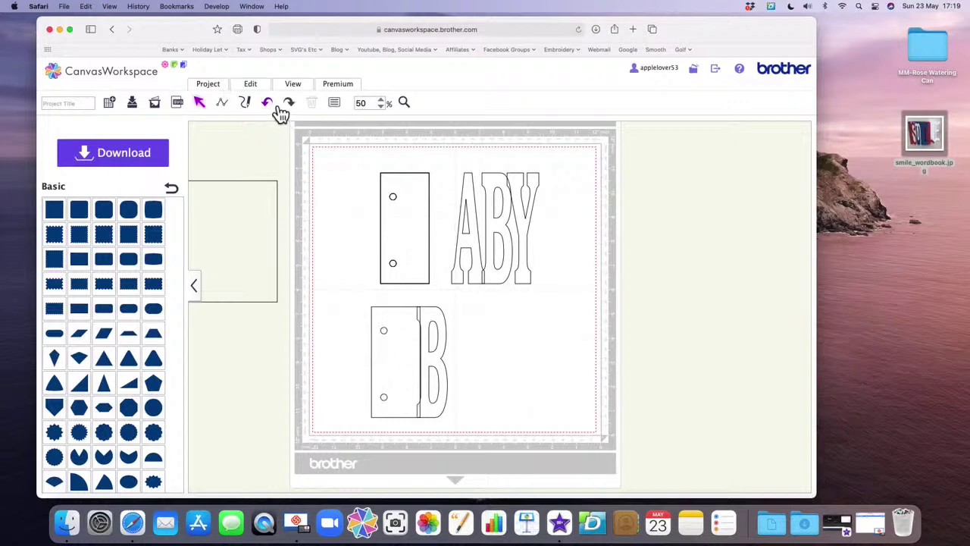
pyautogui.click(276, 106)
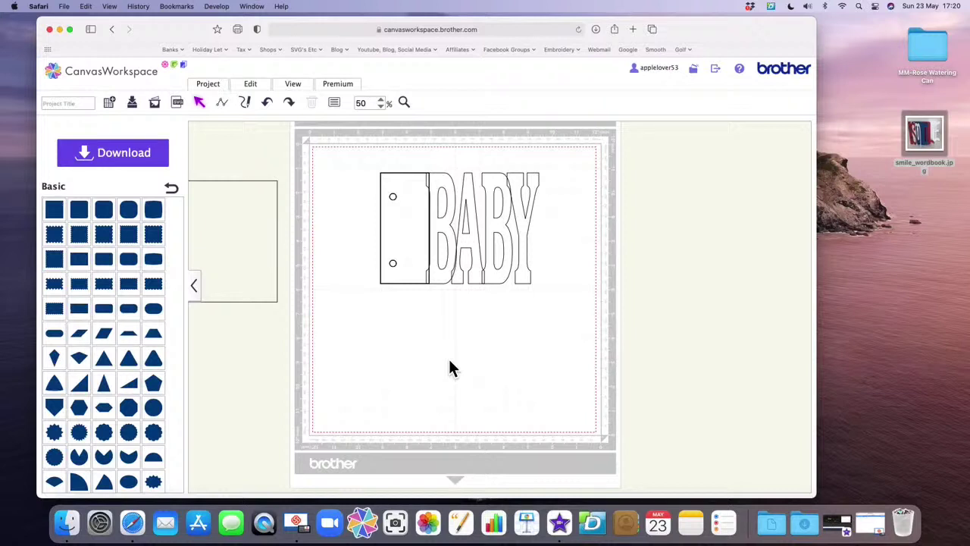
# Fill the topmost hole pair on the page rectangles with red.
pyautogui.click(399, 203)
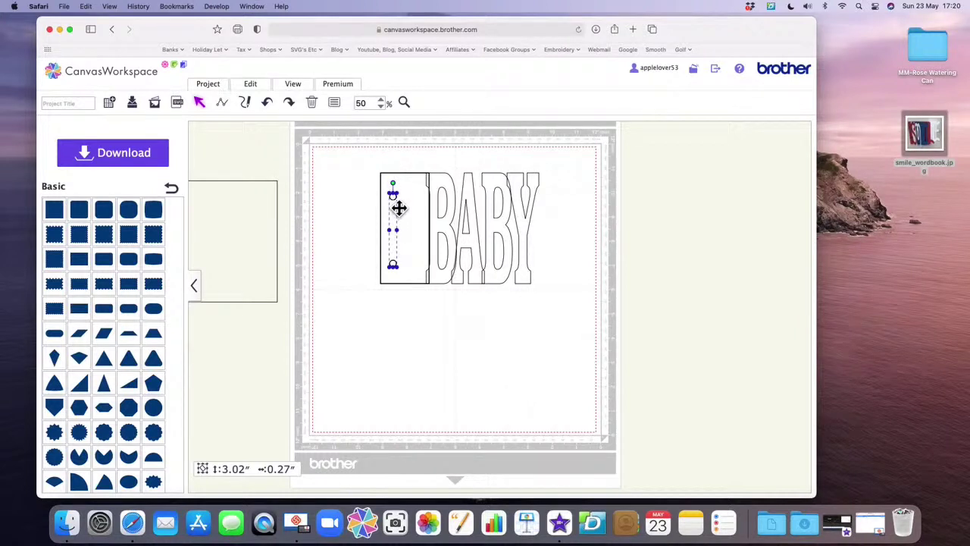
pyautogui.click(338, 105)
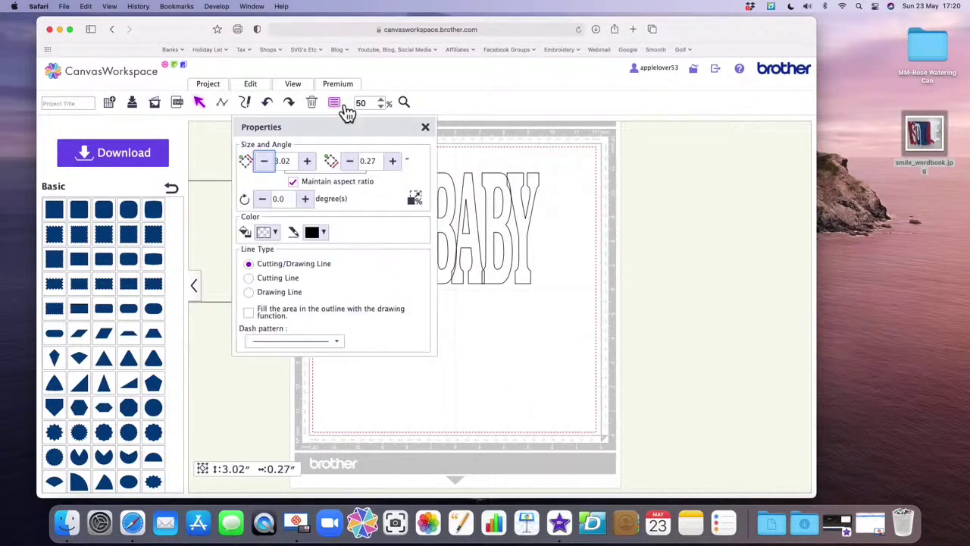
pyautogui.click(276, 235)
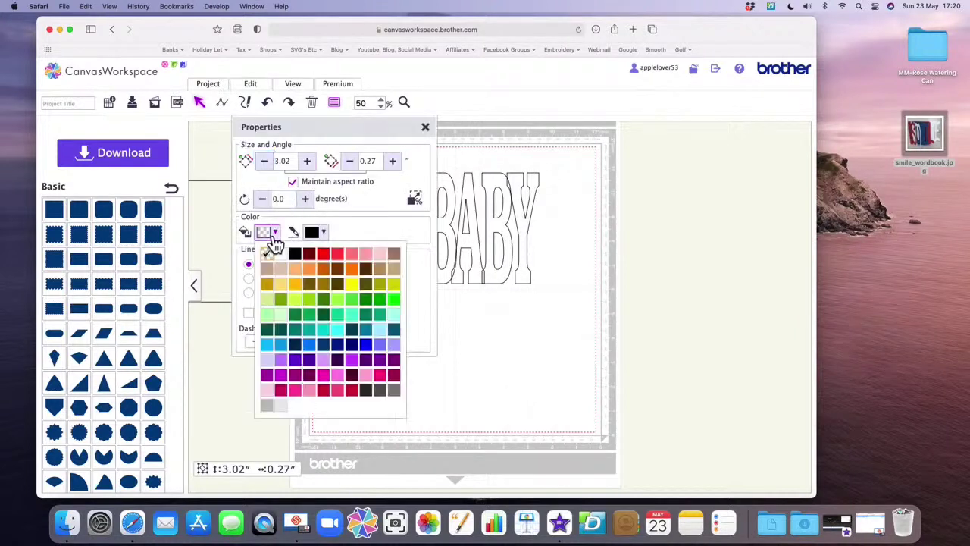
pyautogui.click(336, 256)
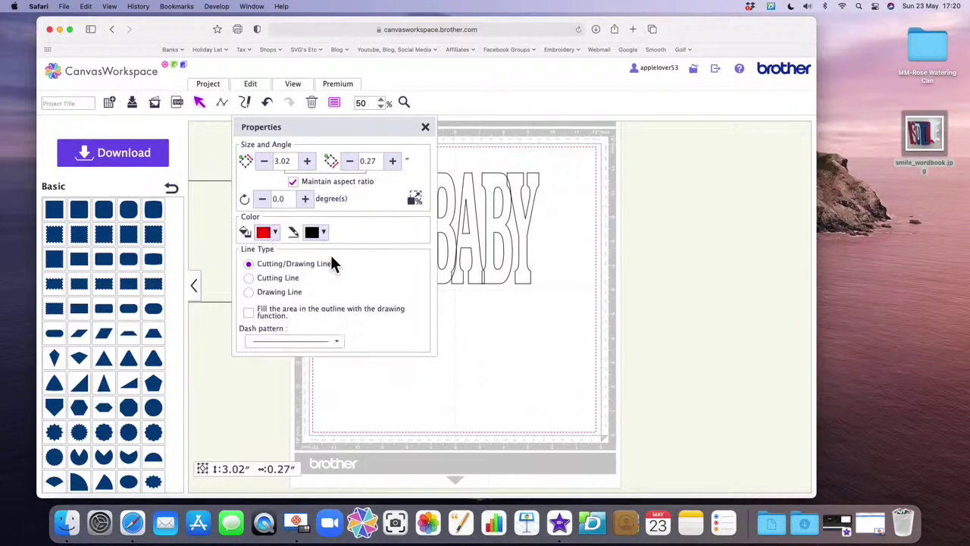
# Fill the topmost 4.57 by 2.00 in page rectangle with black, keeping the design in view beside its properties.
pyautogui.moveTo(411, 132); pyautogui.dragTo(739, 137)
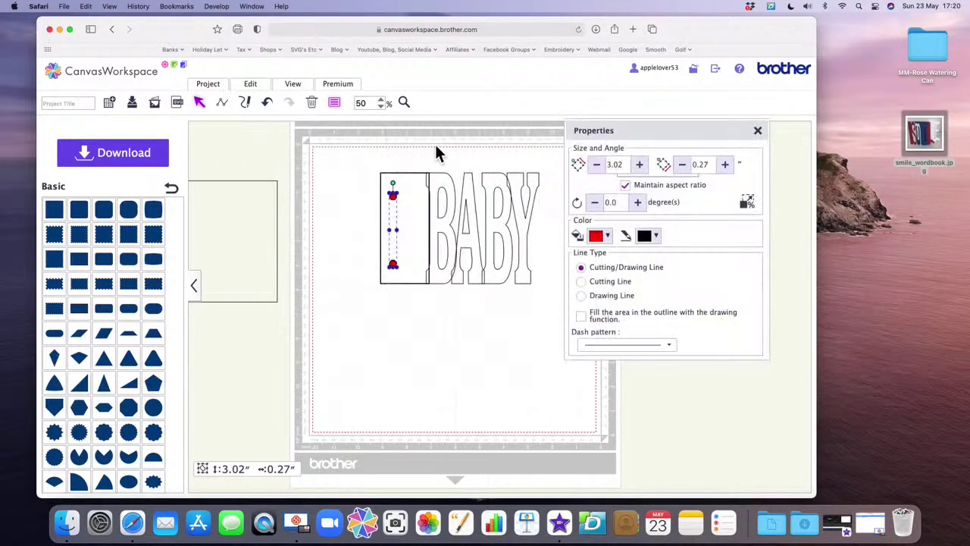
pyautogui.click(416, 188)
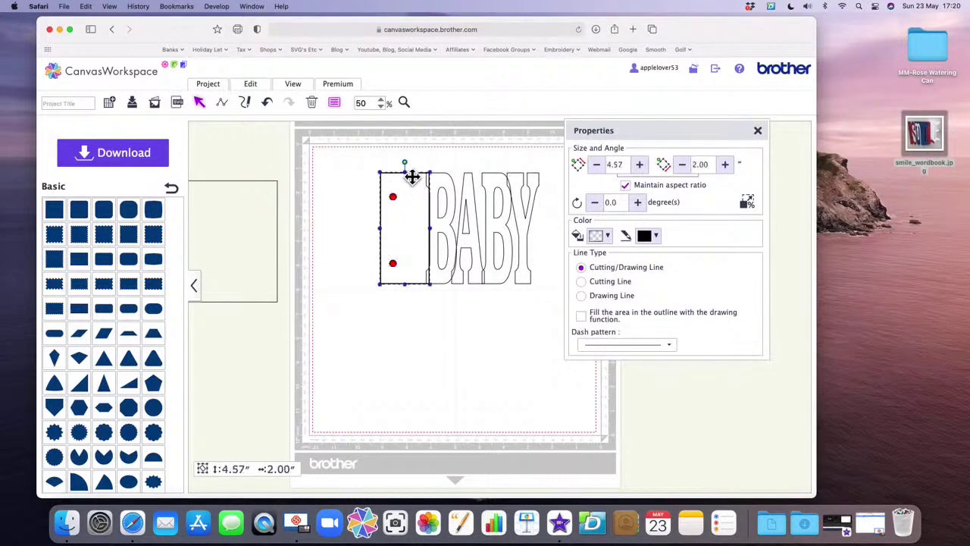
pyautogui.click(607, 237)
pyautogui.click(628, 257)
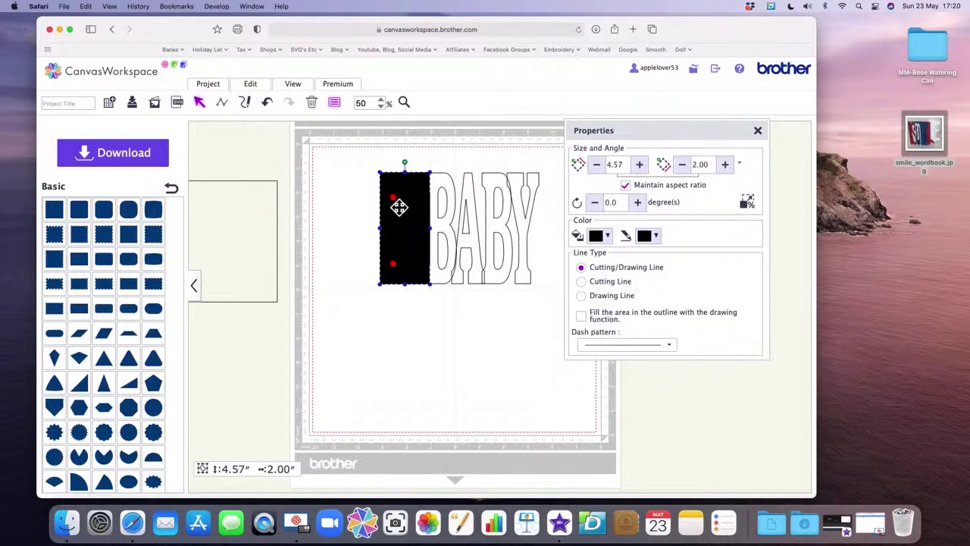
# Cut the red hole pair out of the black page rectangle.
pyautogui.click(341, 217)
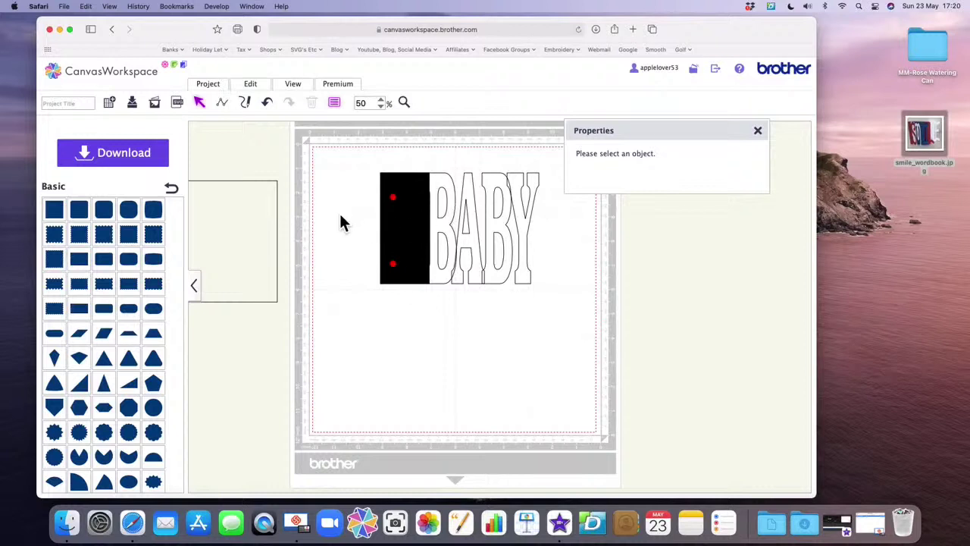
pyautogui.click(400, 203)
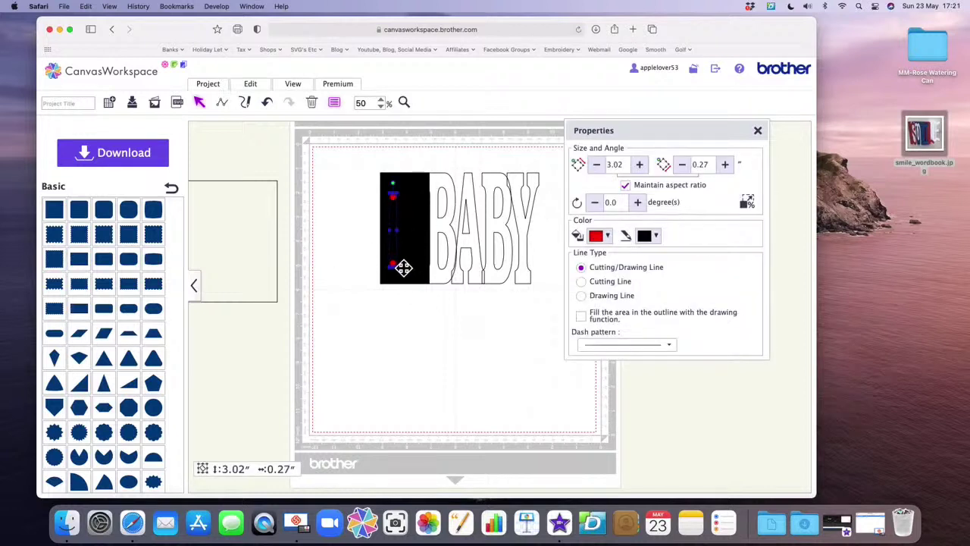
pyautogui.click(424, 188)
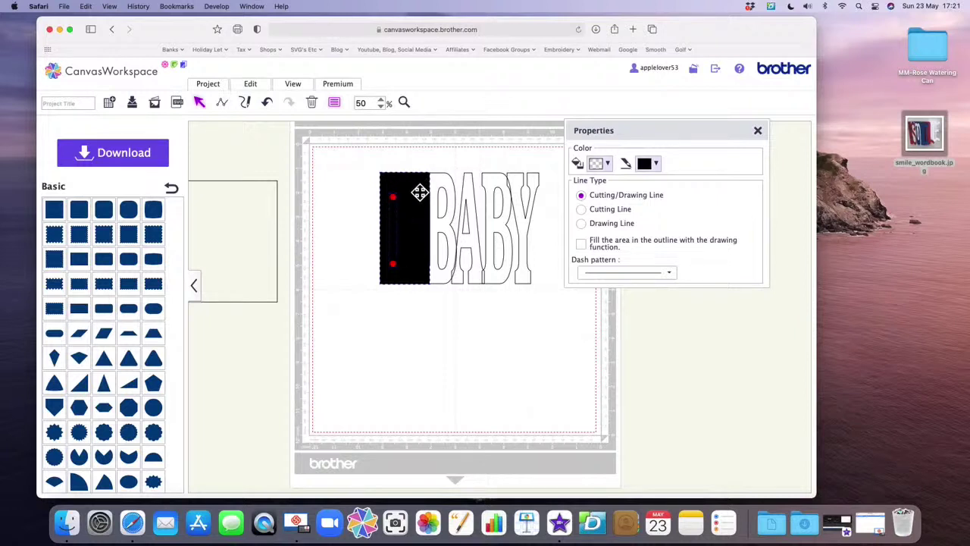
pyautogui.click(259, 89)
pyautogui.click(339, 278)
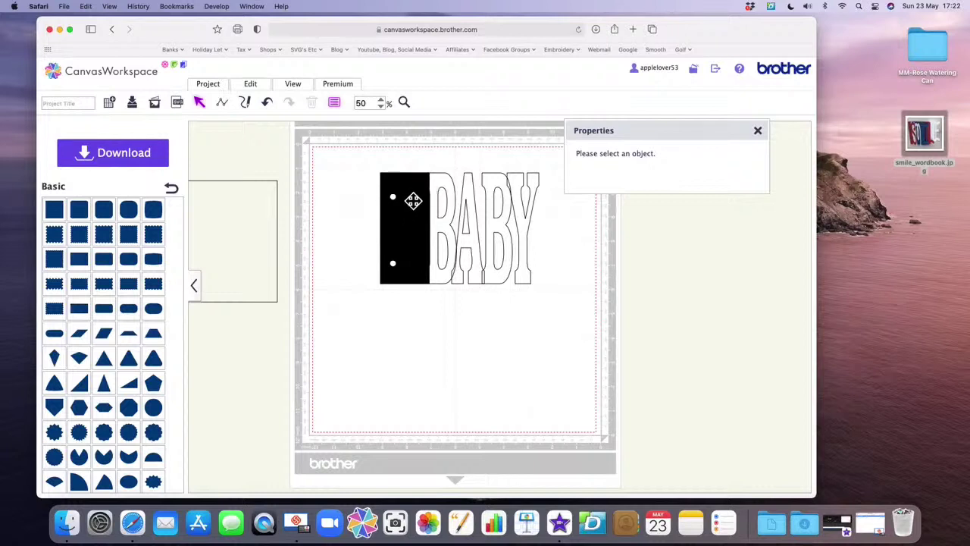
# Weld the black page rectangle to the first B and move the combined page below the word, clearing the properties and notification from view.
pyautogui.click(413, 199)
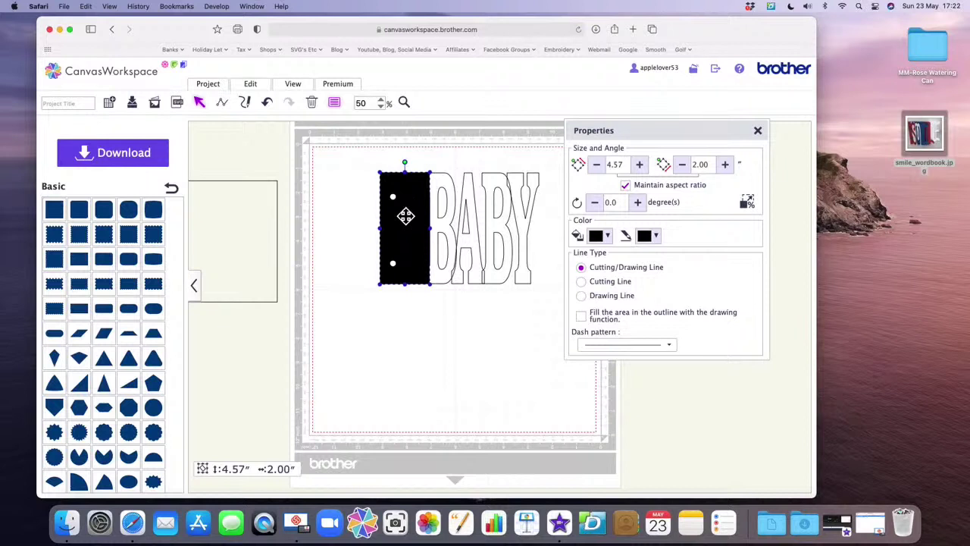
pyautogui.click(449, 188)
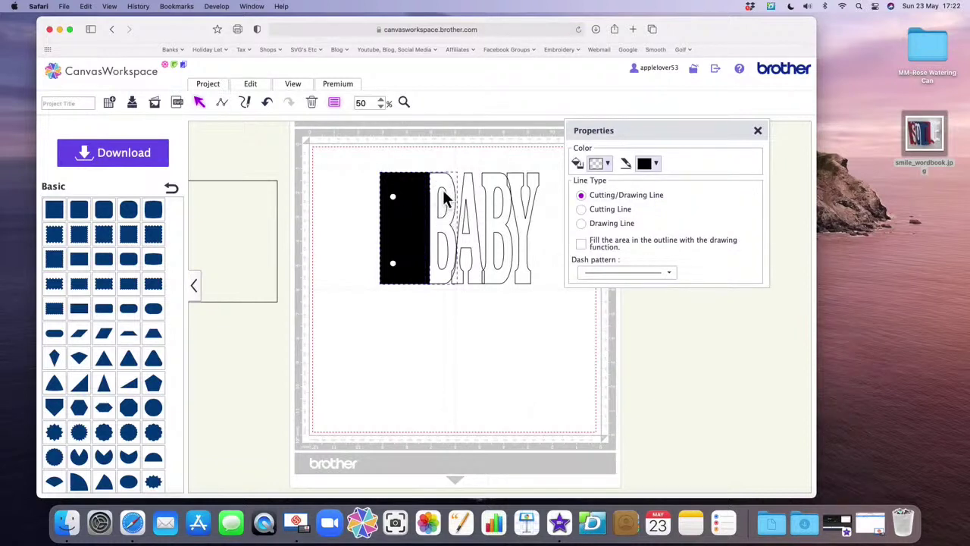
pyautogui.click(258, 87)
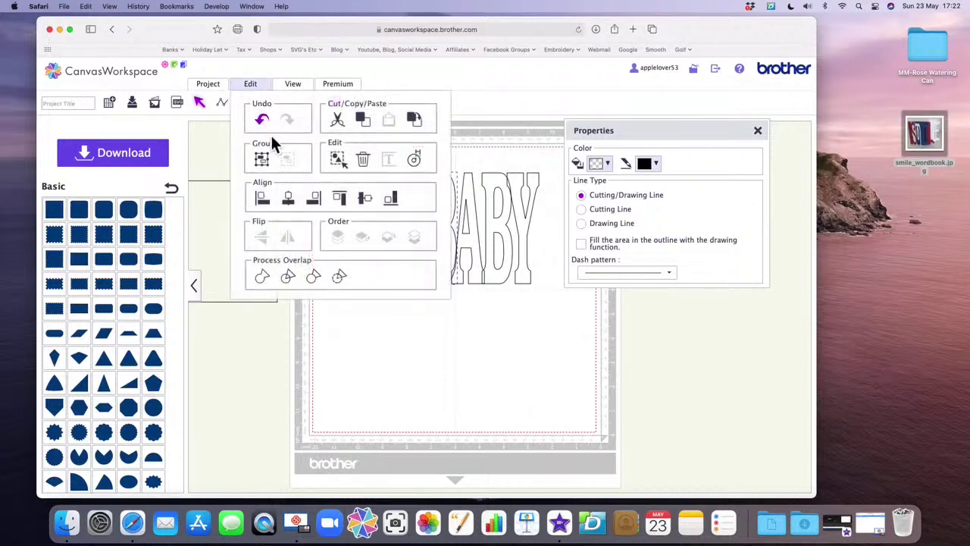
pyautogui.click(266, 281)
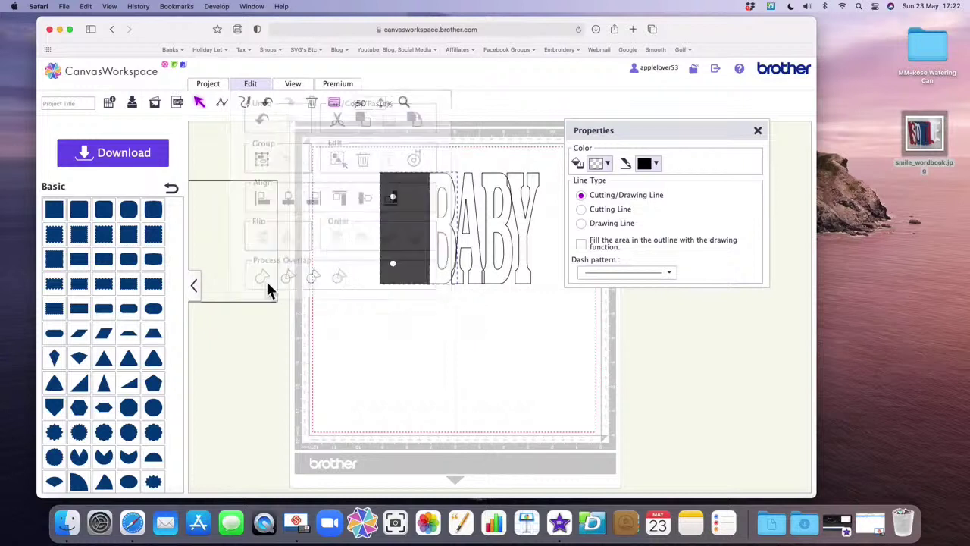
pyautogui.click(399, 354)
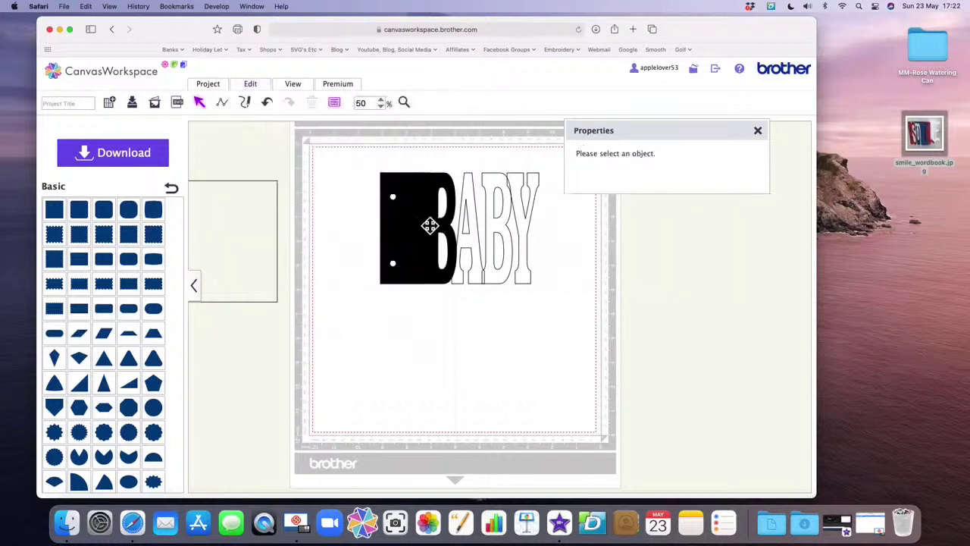
pyautogui.moveTo(423, 227); pyautogui.dragTo(372, 358)
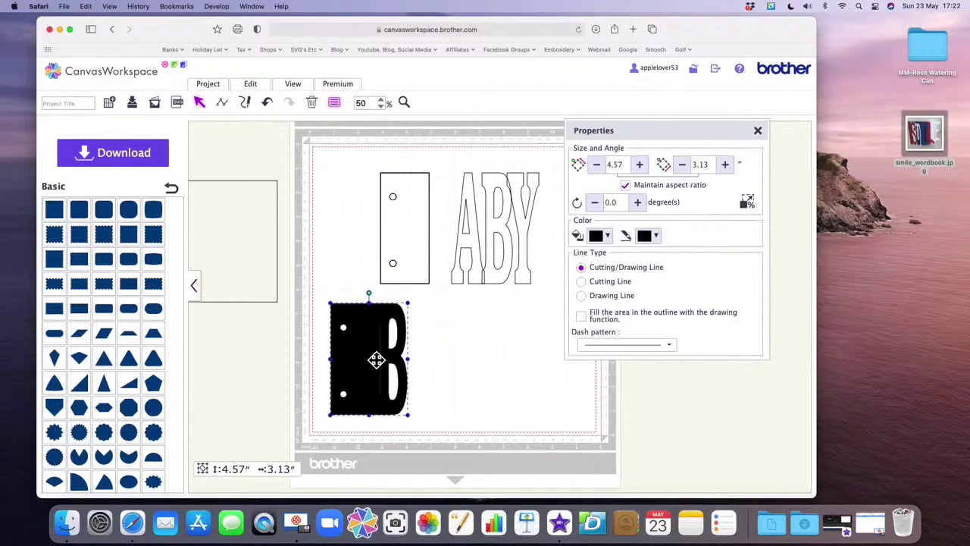
pyautogui.click(446, 372)
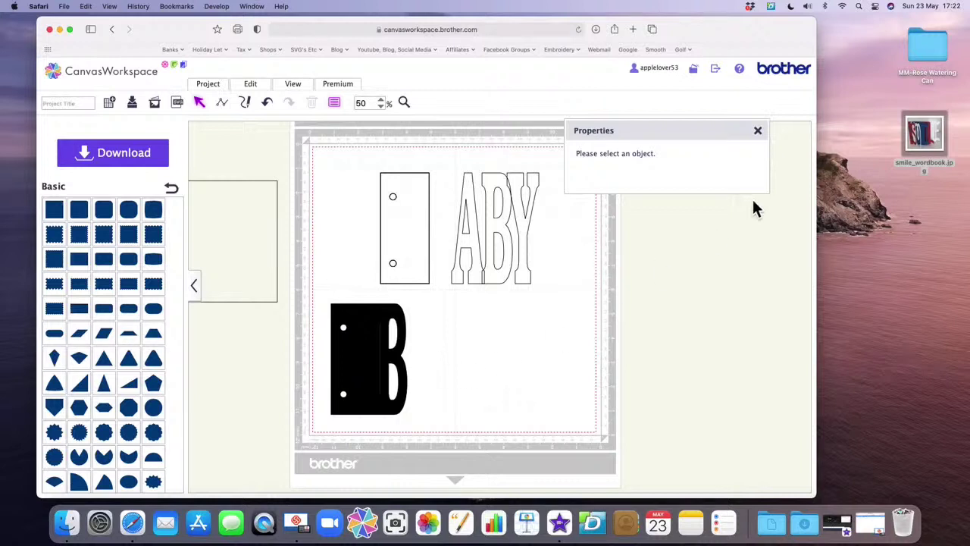
pyautogui.click(757, 130)
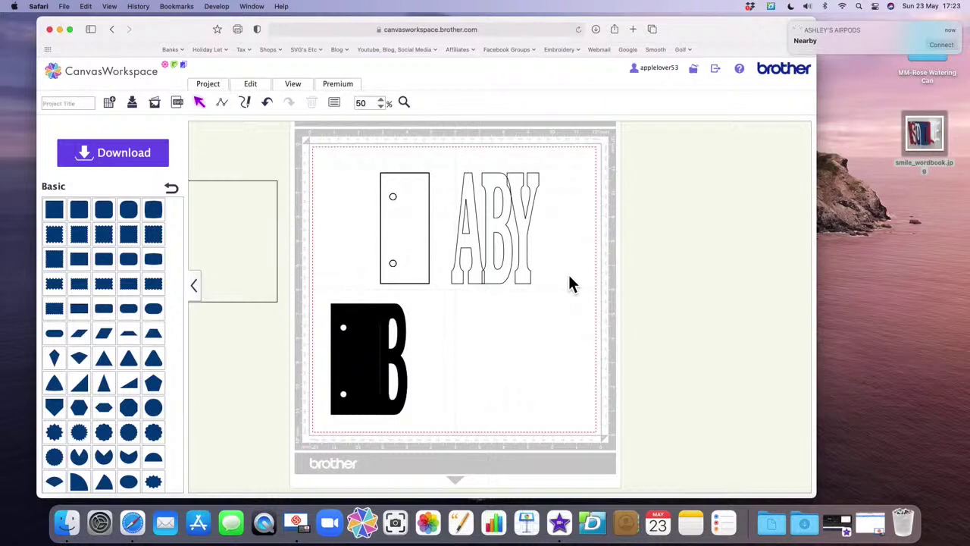
pyautogui.click(790, 25)
pyautogui.click(791, 26)
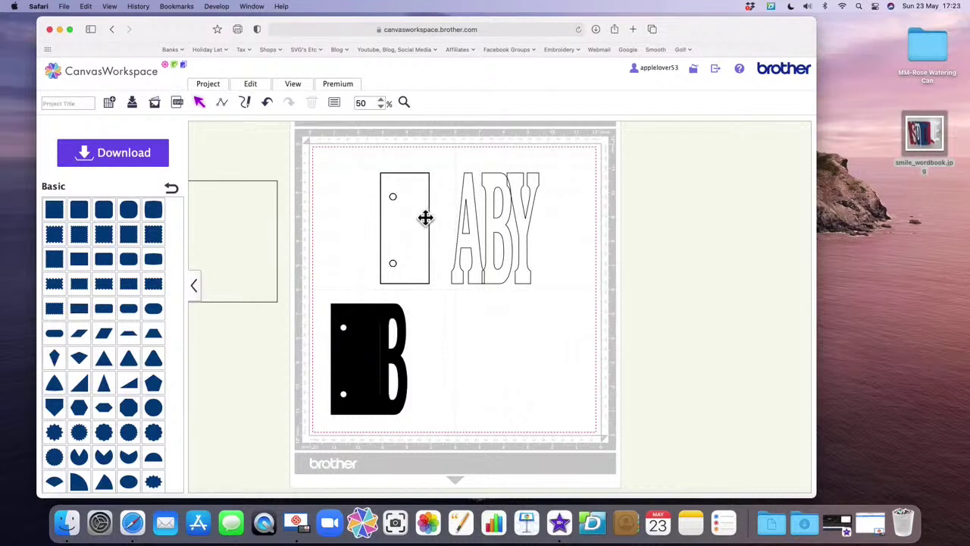
# Stretch the topmost remaining page rectangle to about 3.32 in wide, keeping its height, so it overlaps the A.
pyautogui.click(425, 220)
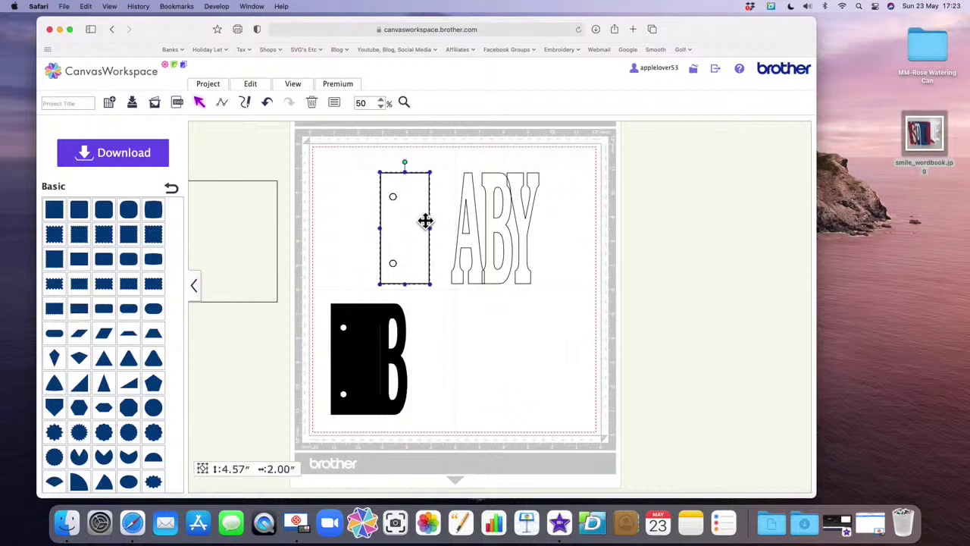
pyautogui.moveTo(432, 230); pyautogui.dragTo(464, 236)
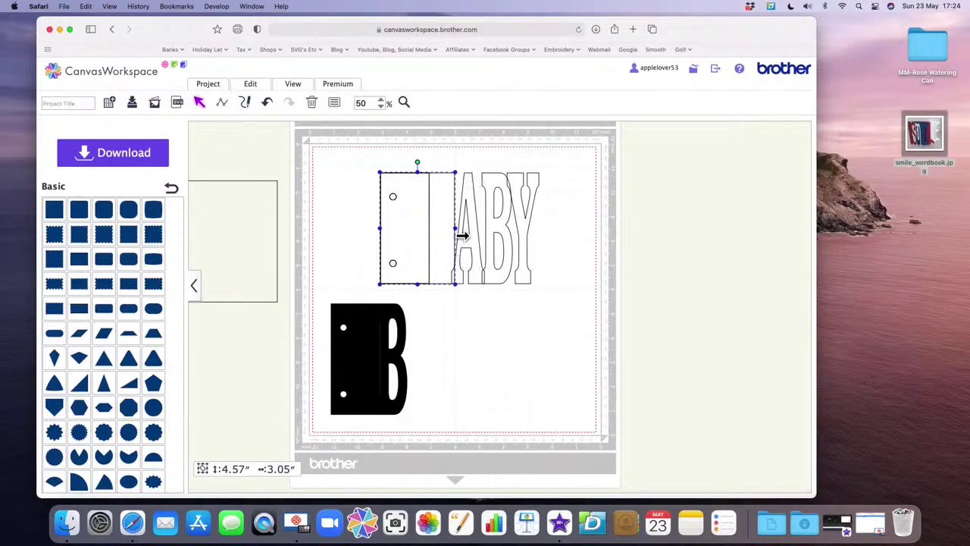
pyautogui.moveTo(462, 235); pyautogui.dragTo(468, 236)
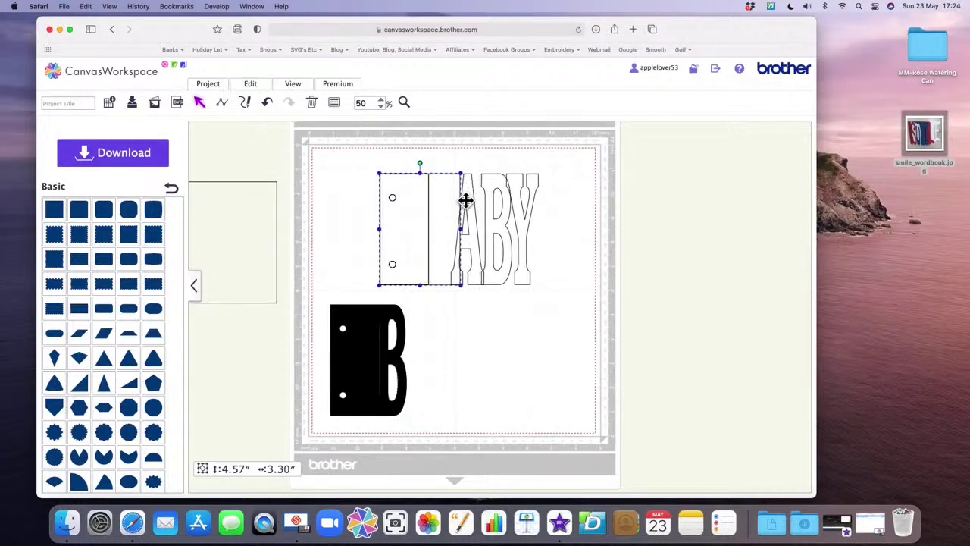
pyautogui.moveTo(468, 235); pyautogui.dragTo(461, 236)
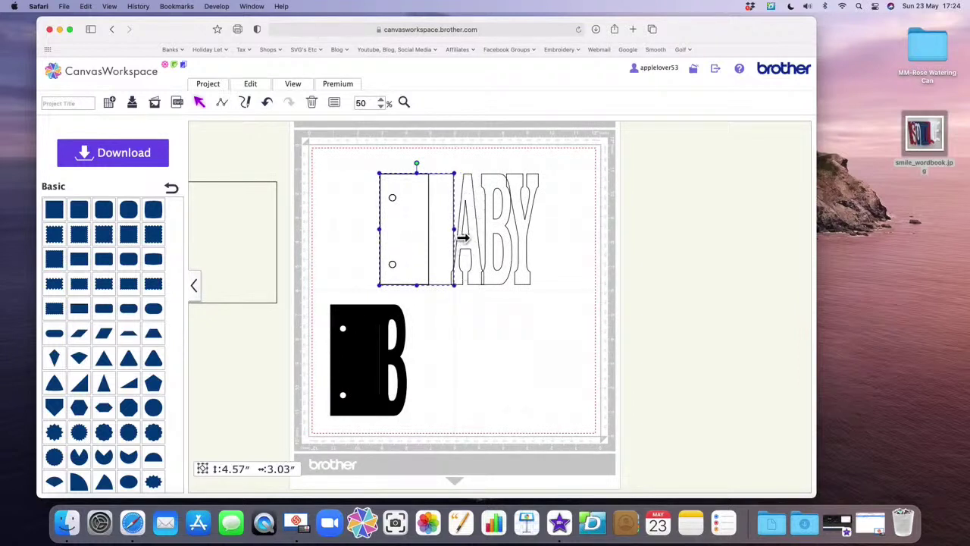
pyautogui.moveTo(462, 237); pyautogui.dragTo(469, 231)
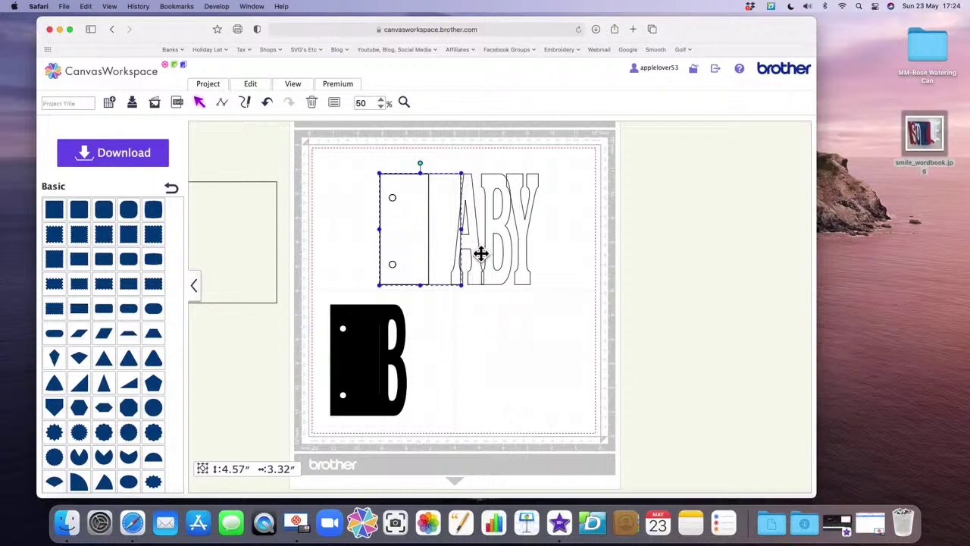
# Fill the topmost hole pair with turquoise and the widened page rectangle with dark green.
pyautogui.click(397, 201)
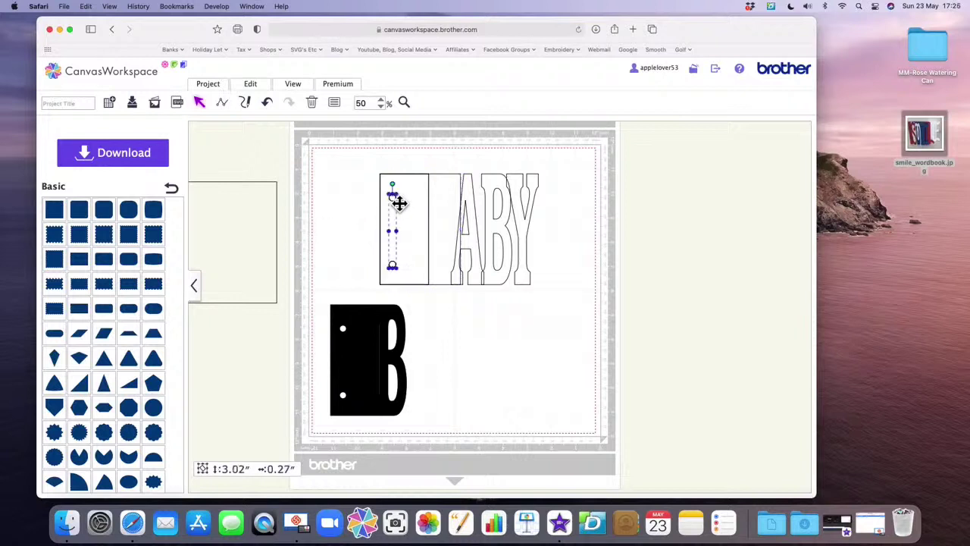
pyautogui.click(338, 104)
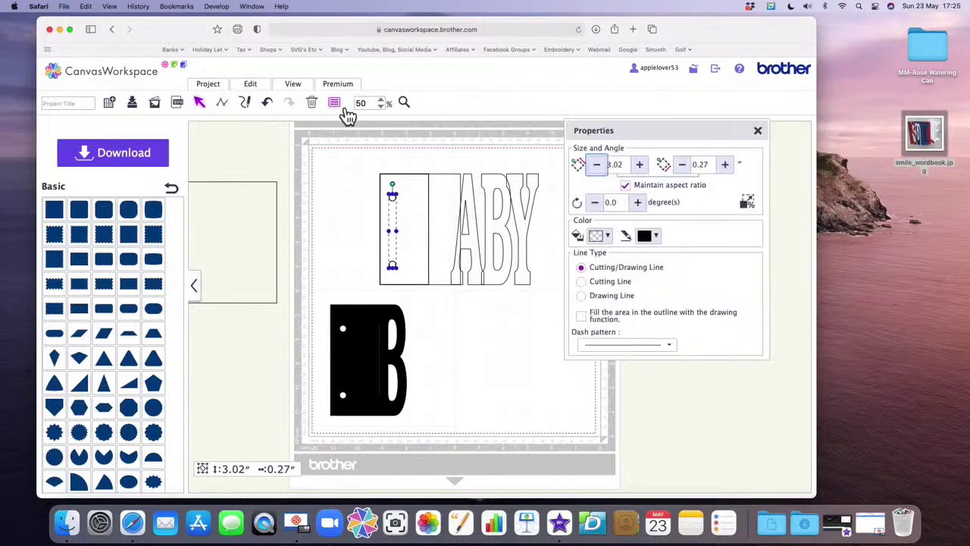
pyautogui.click(599, 235)
pyautogui.click(690, 334)
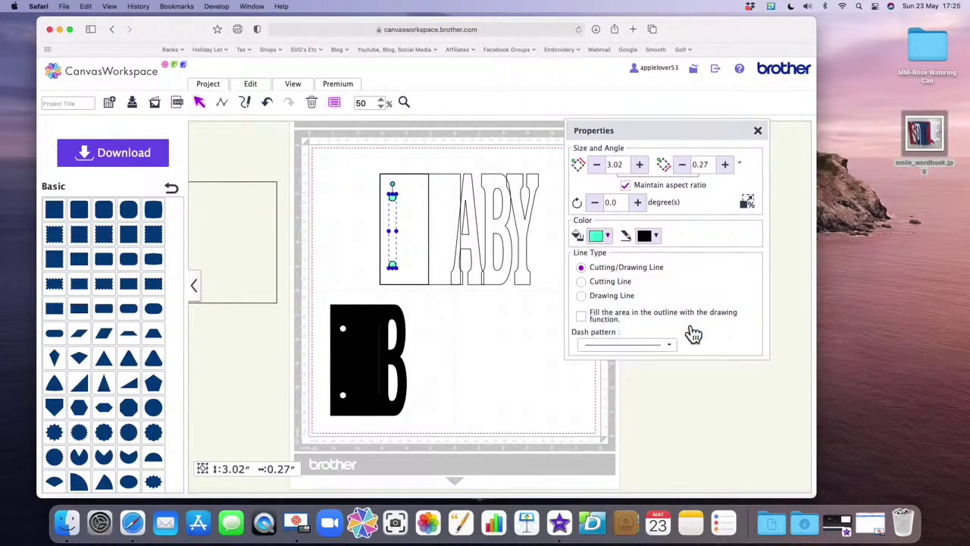
pyautogui.click(455, 219)
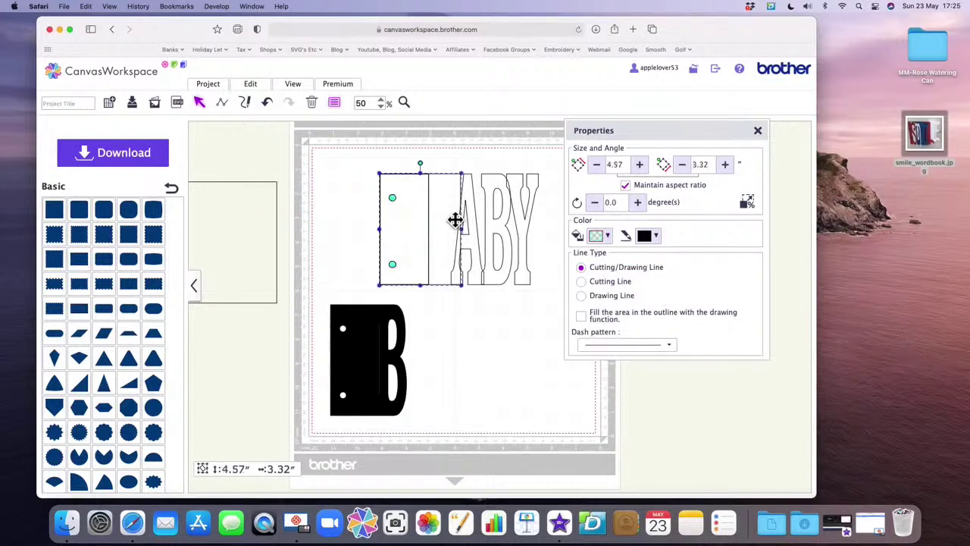
pyautogui.click(607, 236)
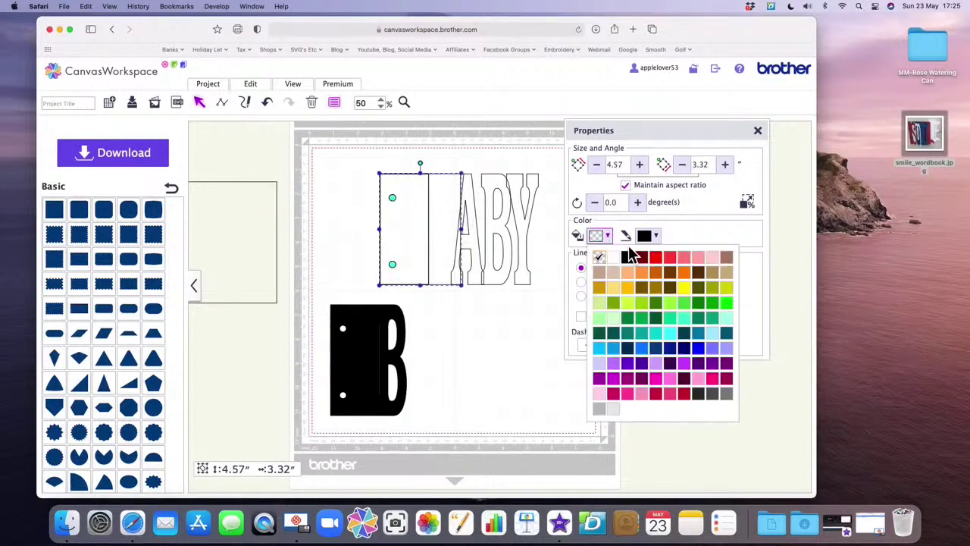
pyautogui.click(668, 333)
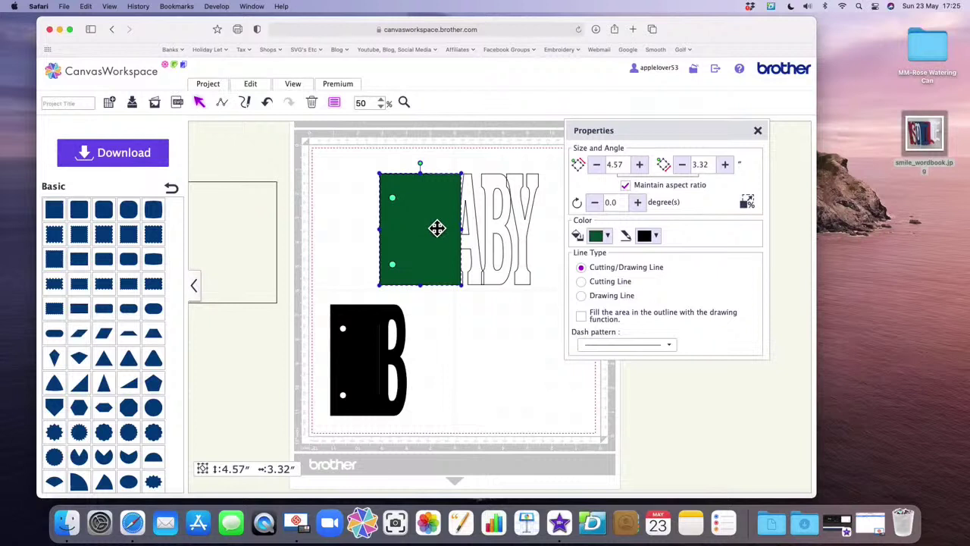
# Cut the turquoise hole pair out of the dark green page rectangle.
pyautogui.doubleClick(400, 203)
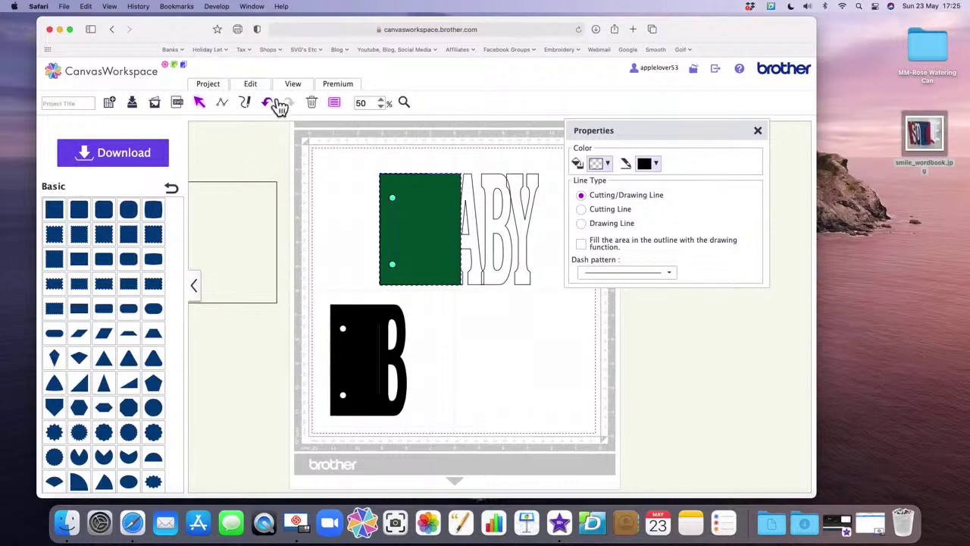
pyautogui.click(253, 86)
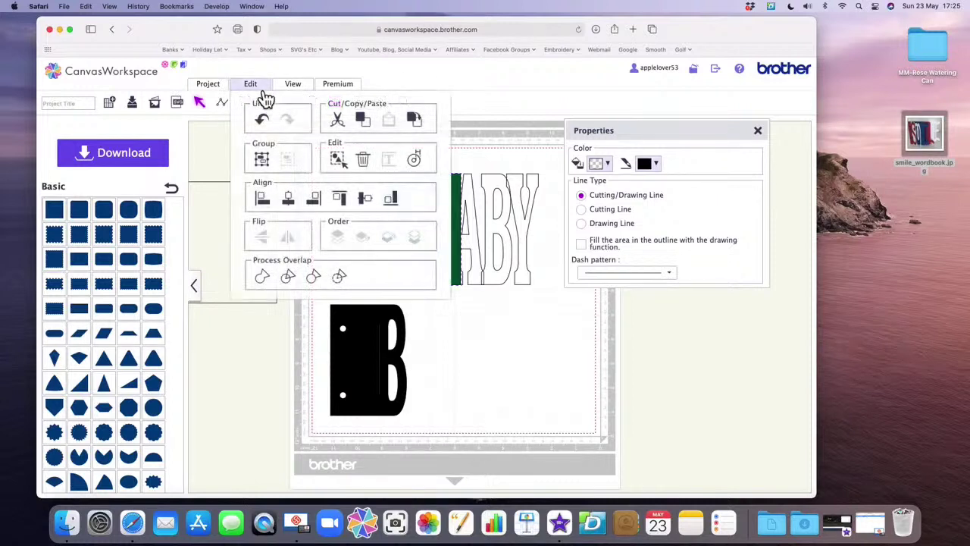
pyautogui.click(339, 277)
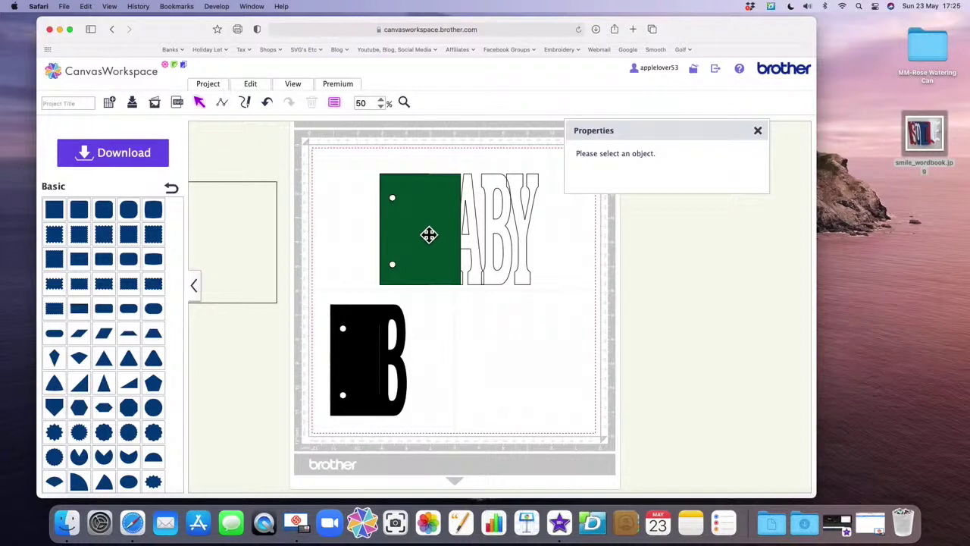
# Weld the dark green page rectangle to the A and move the combined page beside the black B page.
pyautogui.click(429, 235)
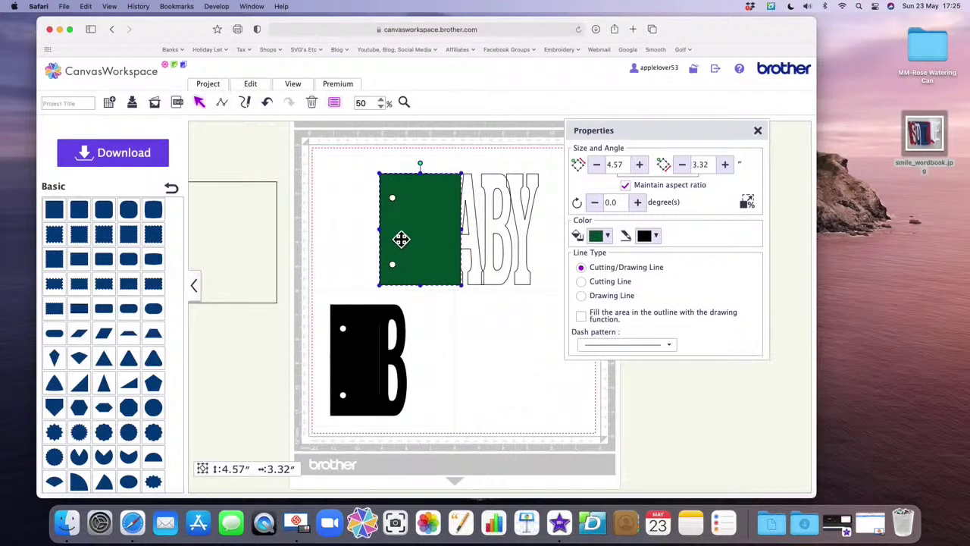
pyautogui.click(477, 249)
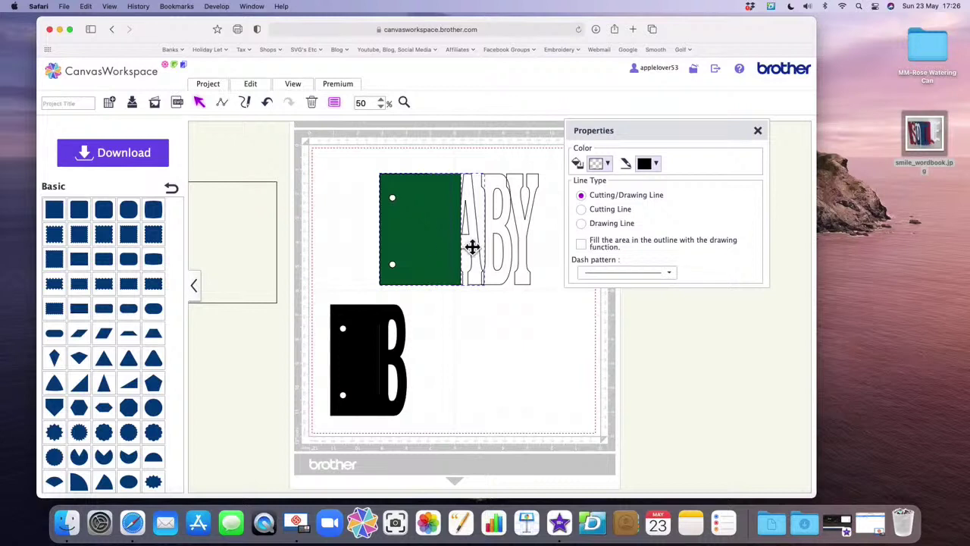
pyautogui.click(257, 89)
pyautogui.click(282, 278)
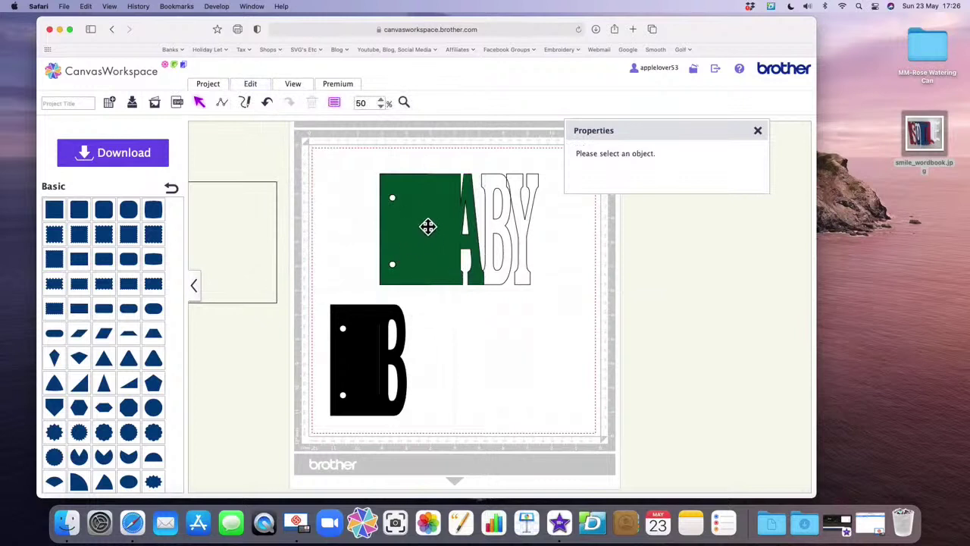
pyautogui.moveTo(428, 228); pyautogui.dragTo(477, 358)
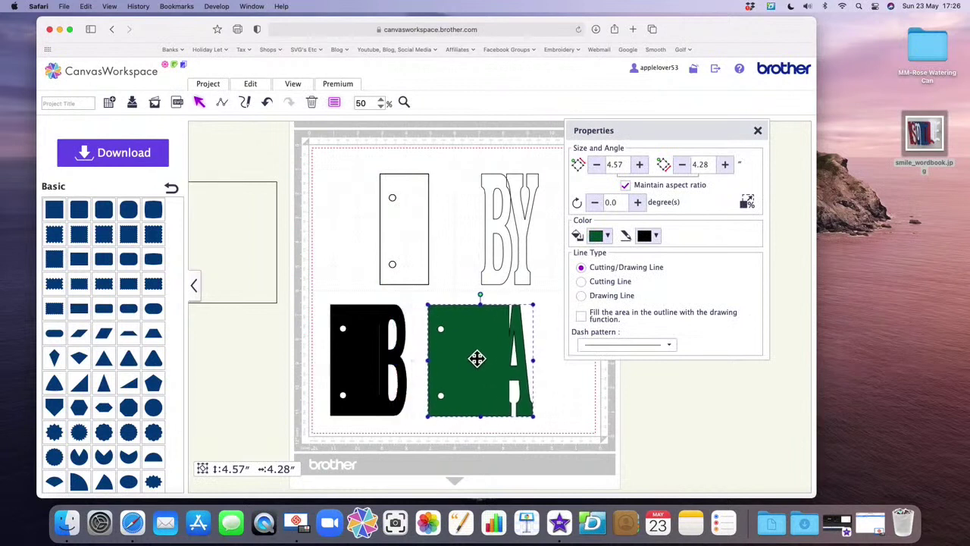
# Stretch the next page rectangle to about 4.30 in wide so it meets the second B, and fill it with light purple.
pyautogui.click(430, 219)
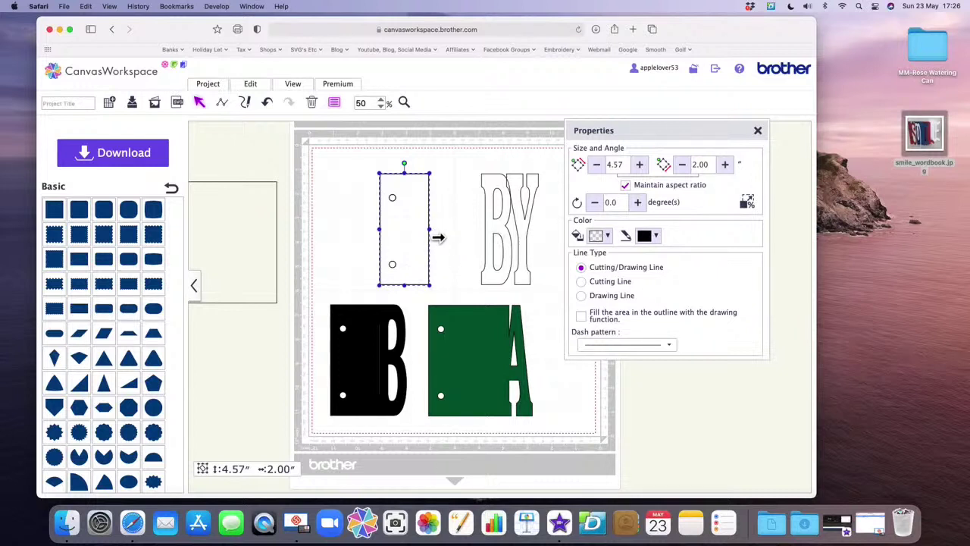
pyautogui.moveTo(438, 237); pyautogui.dragTo(495, 236)
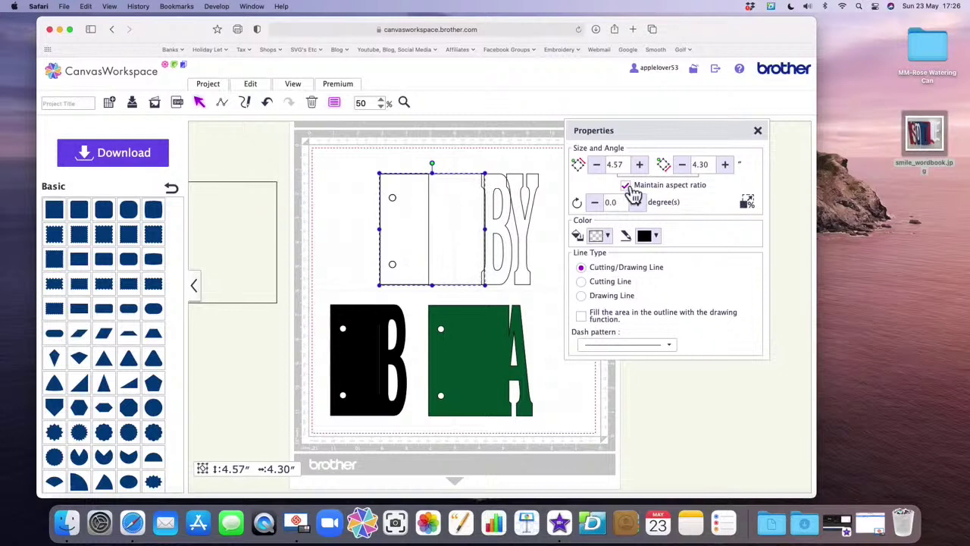
pyautogui.click(606, 239)
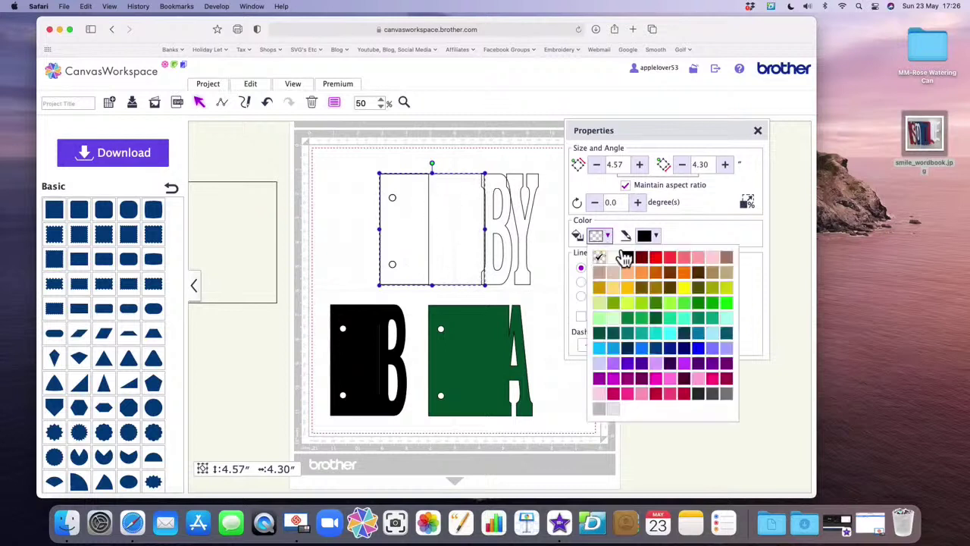
pyautogui.click(728, 351)
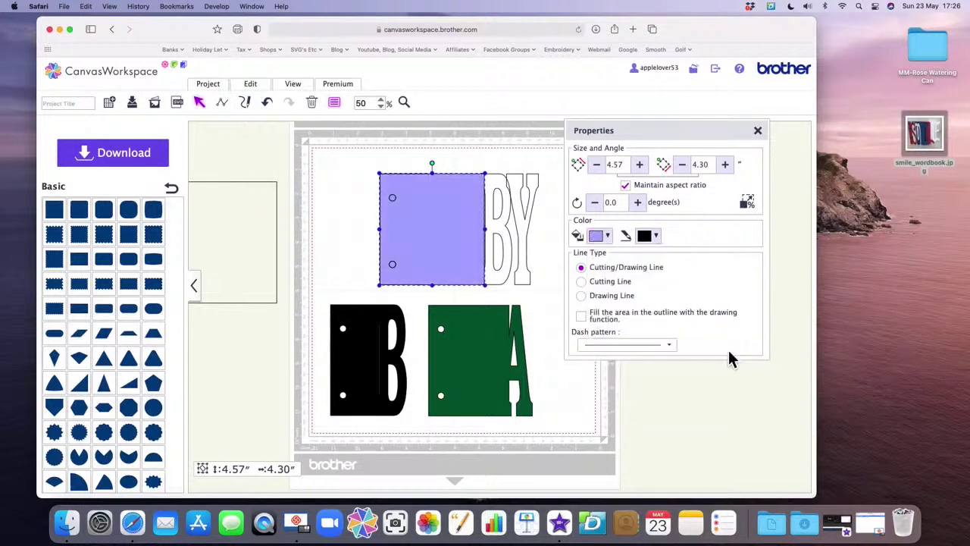
# Fill the hole pair with dark purple and cut it out of the light purple page rectangle.
pyautogui.click(397, 202)
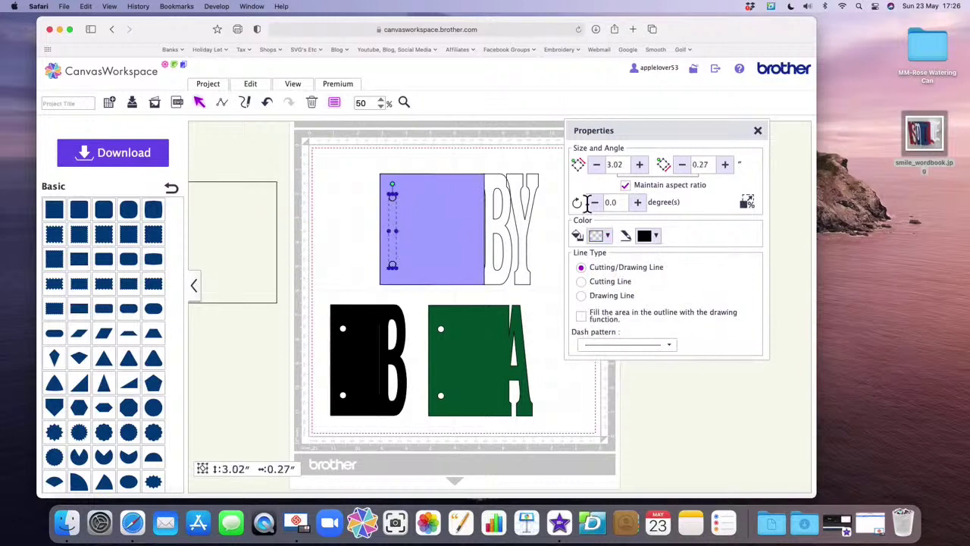
pyautogui.click(610, 237)
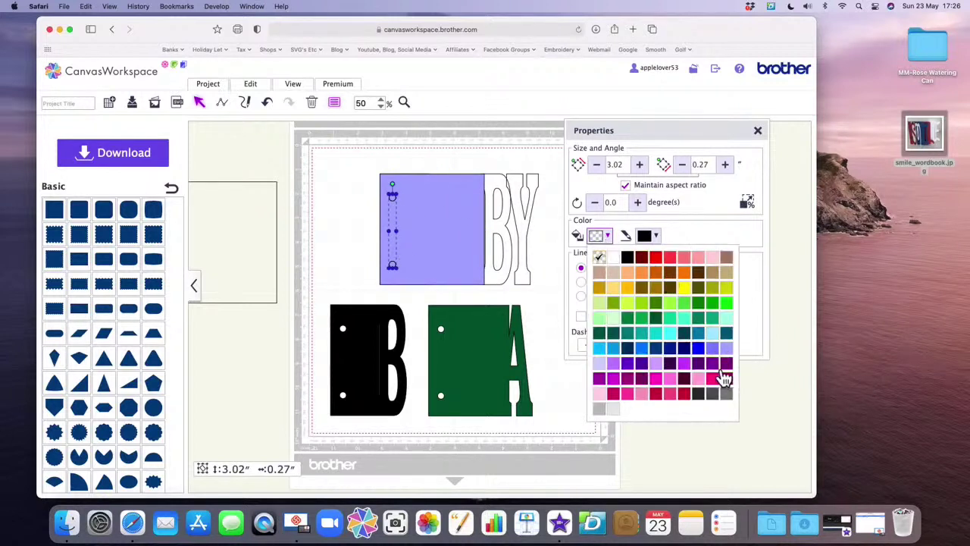
pyautogui.click(722, 378)
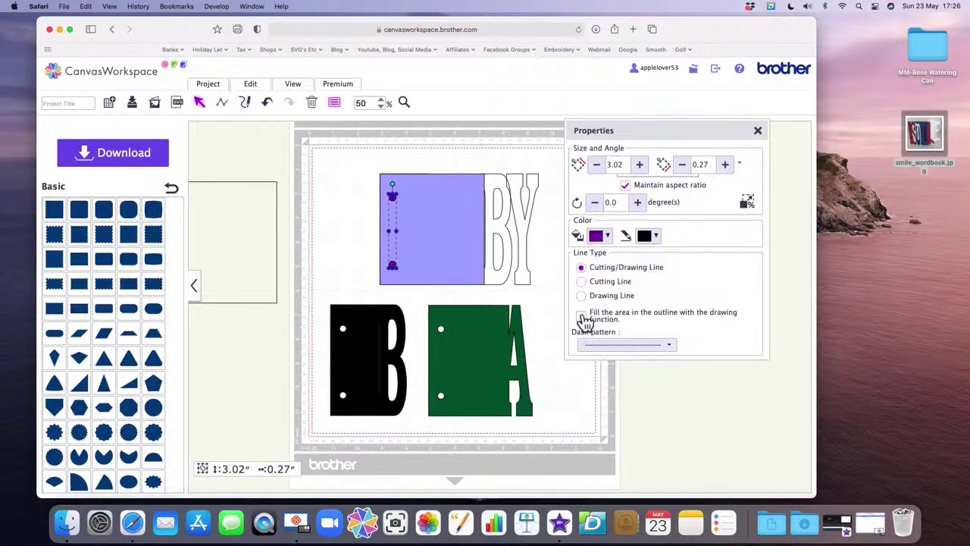
pyautogui.click(418, 192)
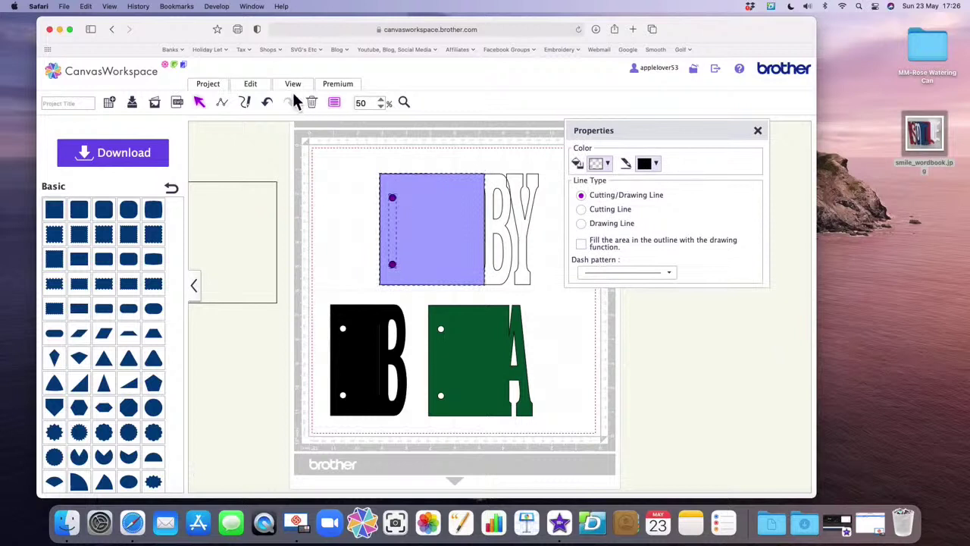
pyautogui.click(271, 98)
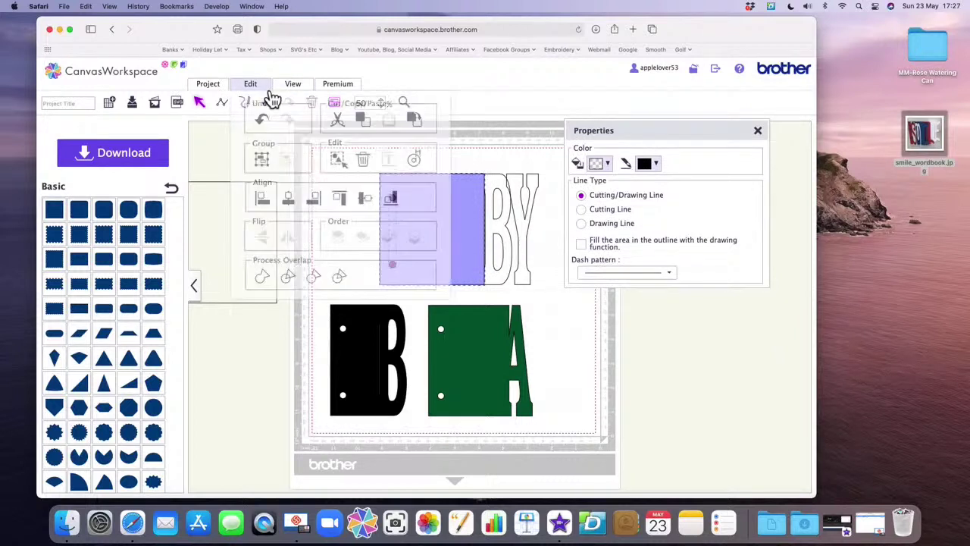
pyautogui.click(346, 286)
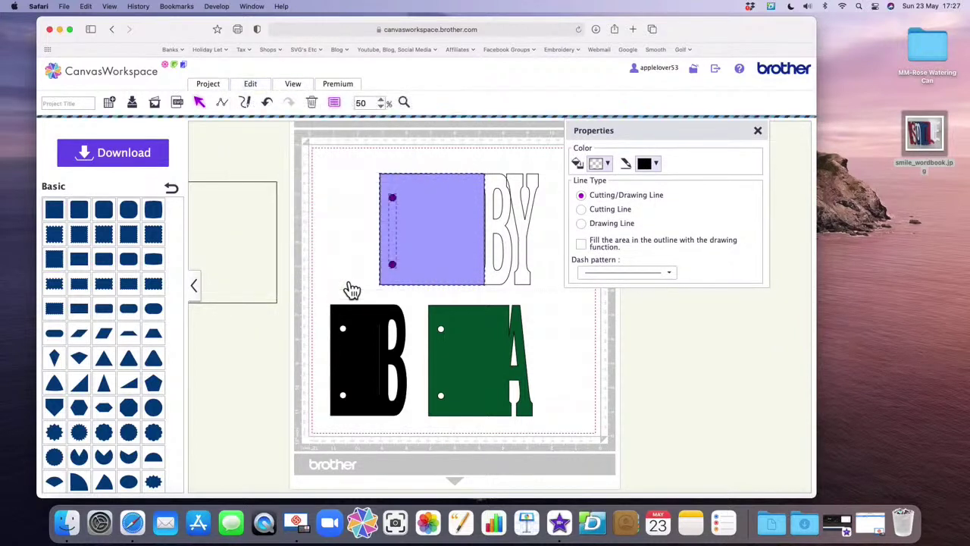
# Weld the light purple page rectangle to the second B and move the combined page down over the dark green A page.
pyautogui.click(428, 226)
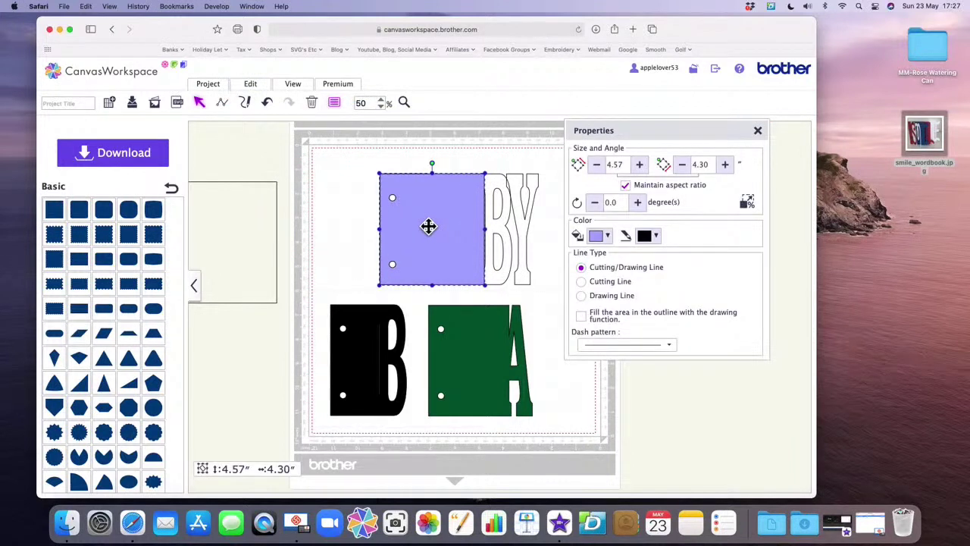
pyautogui.keyDown('shift'); pyautogui.click(497, 192); pyautogui.keyUp('shift')
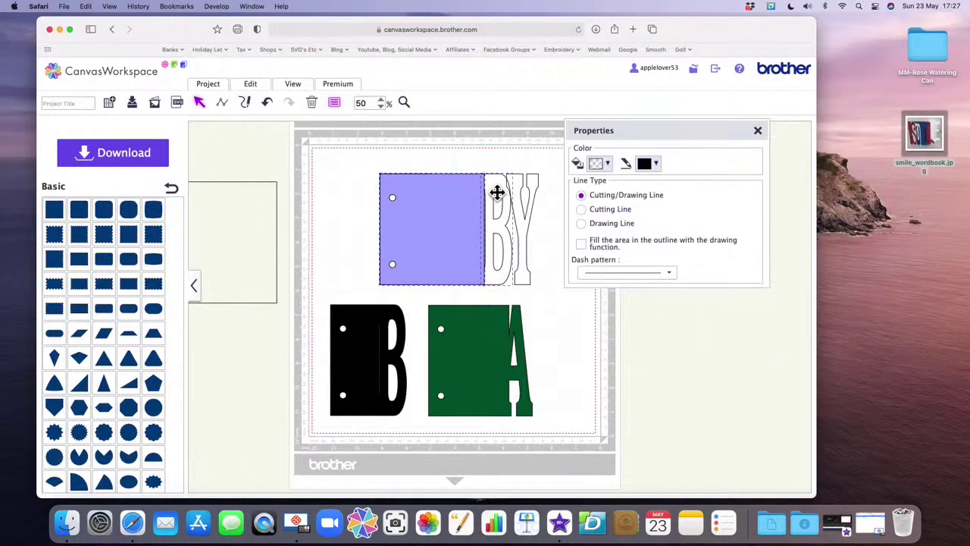
pyautogui.click(258, 87)
pyautogui.click(262, 278)
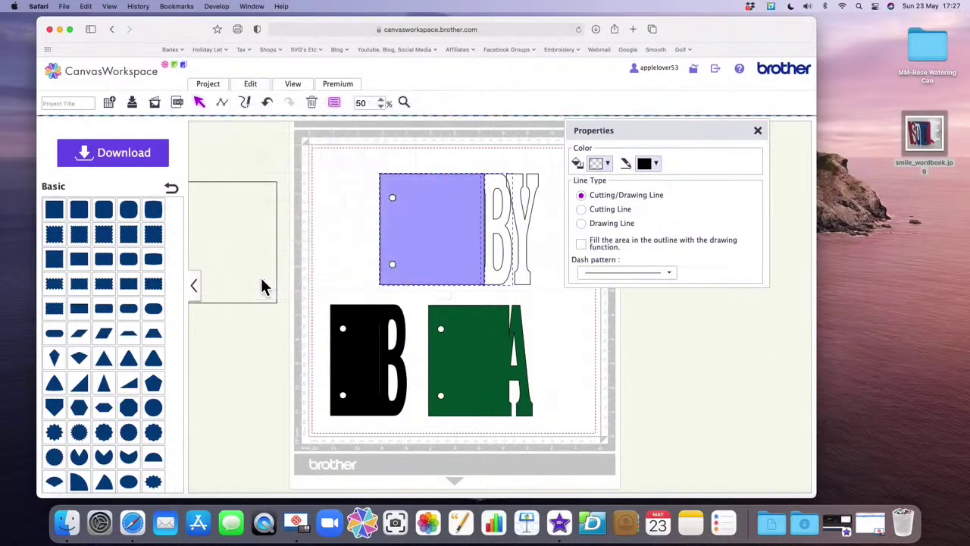
pyautogui.click(444, 263)
pyautogui.moveTo(445, 263); pyautogui.dragTo(553, 386)
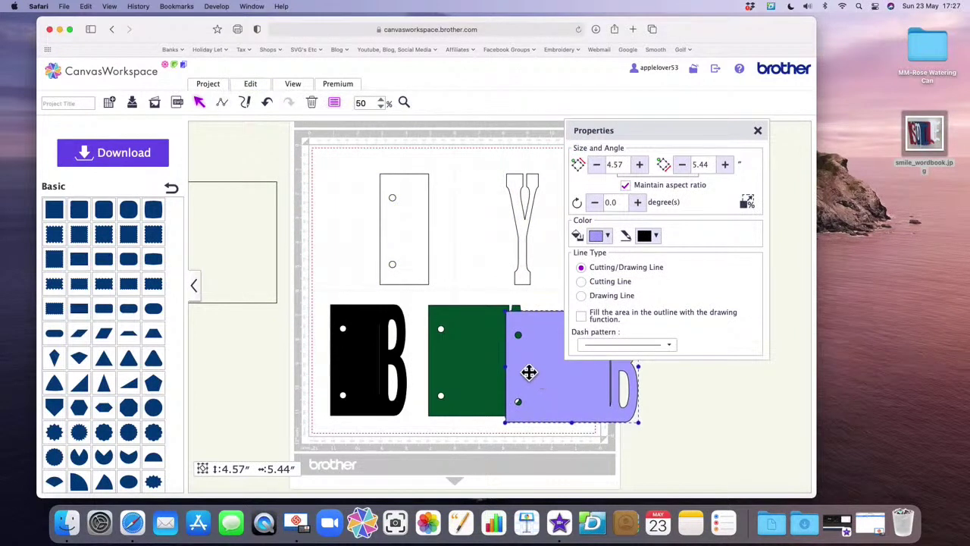
# Stretch the last page rectangle to about 5.59 in wide so it overlaps the Y, and shift the dark green page toward the black one.
pyautogui.moveTo(655, 134); pyautogui.dragTo(743, 134)
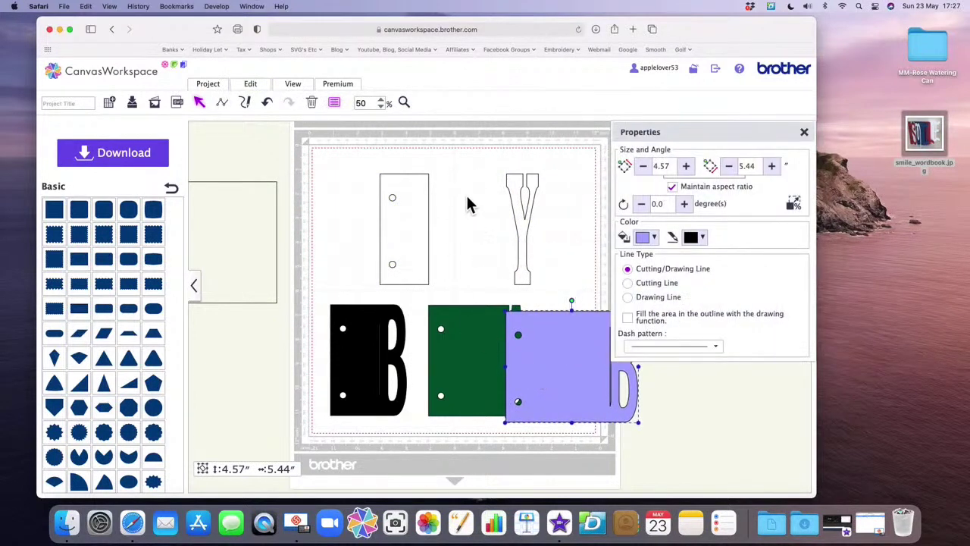
pyautogui.click(431, 219)
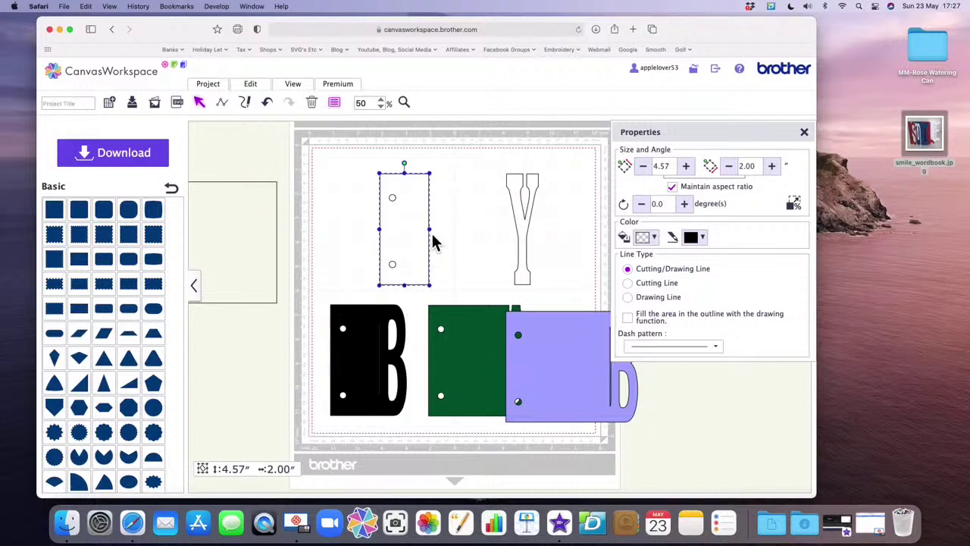
pyautogui.moveTo(437, 235); pyautogui.dragTo(518, 234)
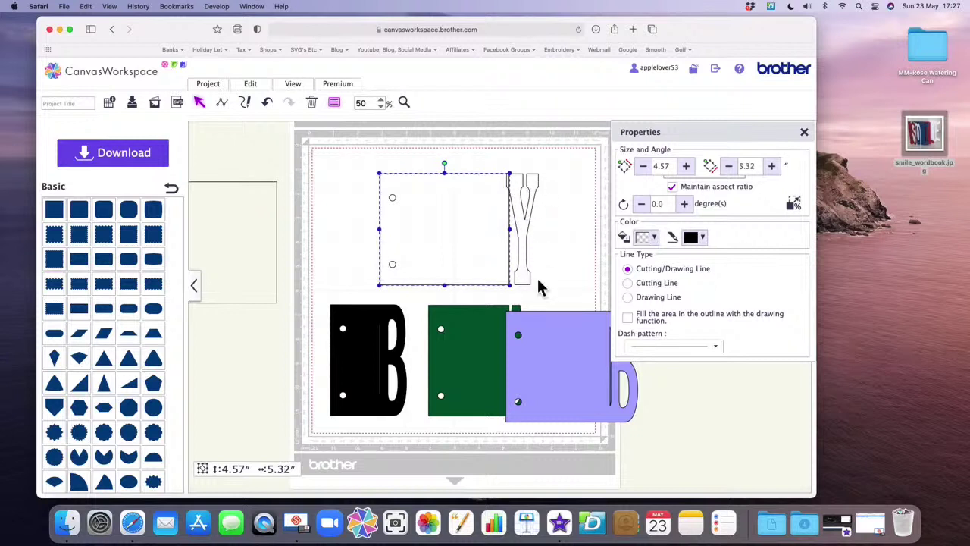
pyautogui.moveTo(480, 369); pyautogui.dragTo(448, 370)
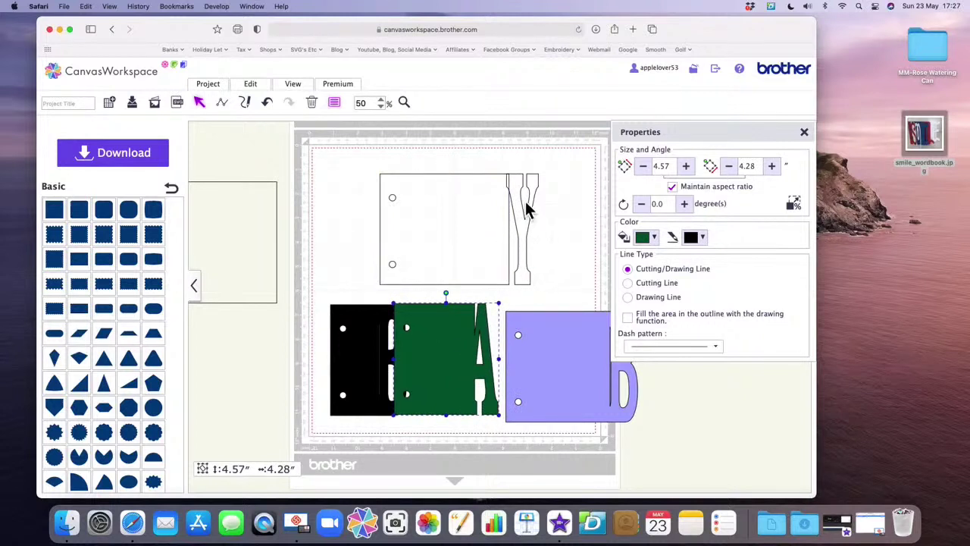
pyautogui.click(512, 240)
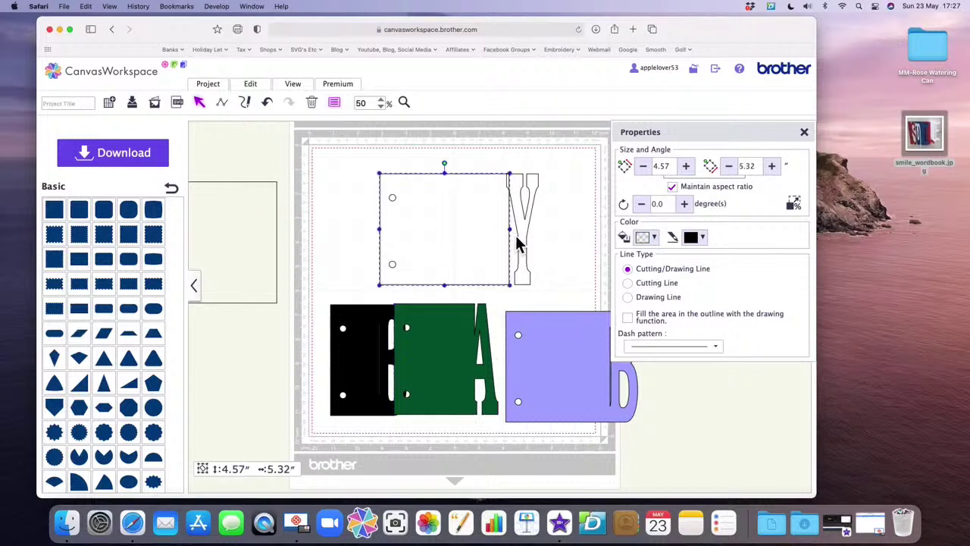
pyautogui.moveTo(518, 238)
pyautogui.mouseDown()
pyautogui.moveTo(446, 238)
pyautogui.moveTo(525, 237)
pyautogui.mouseUp()
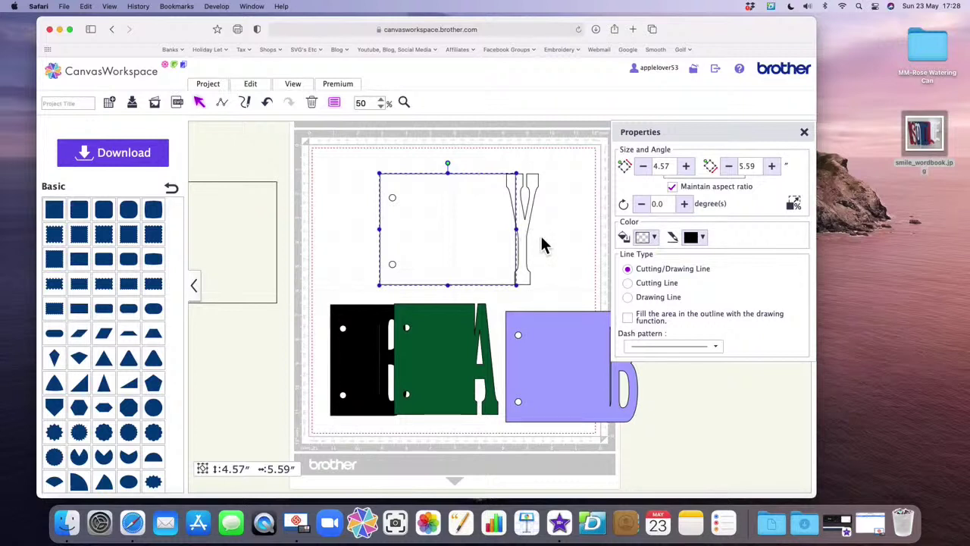
# Cut the remaining hole pair out of the widened last page rectangle.
pyautogui.click(397, 203)
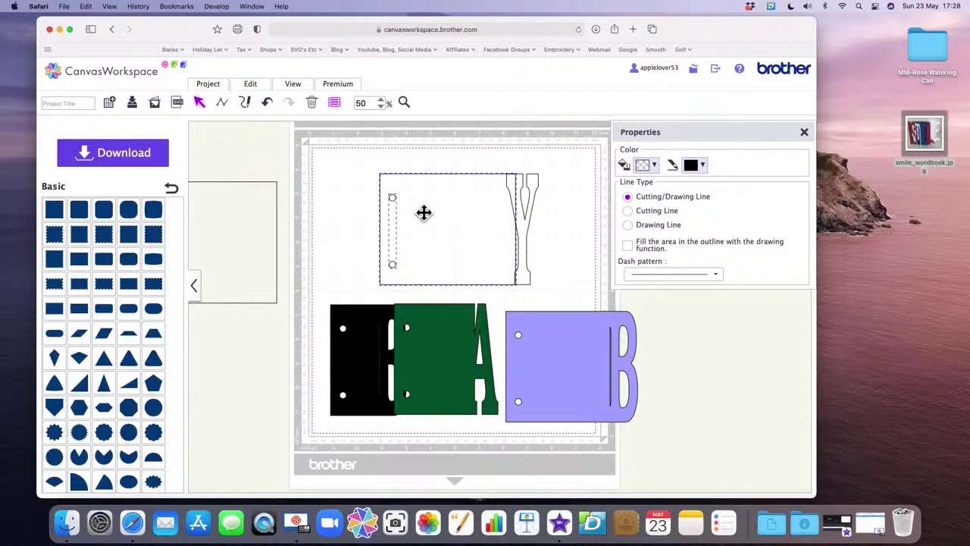
pyautogui.click(256, 87)
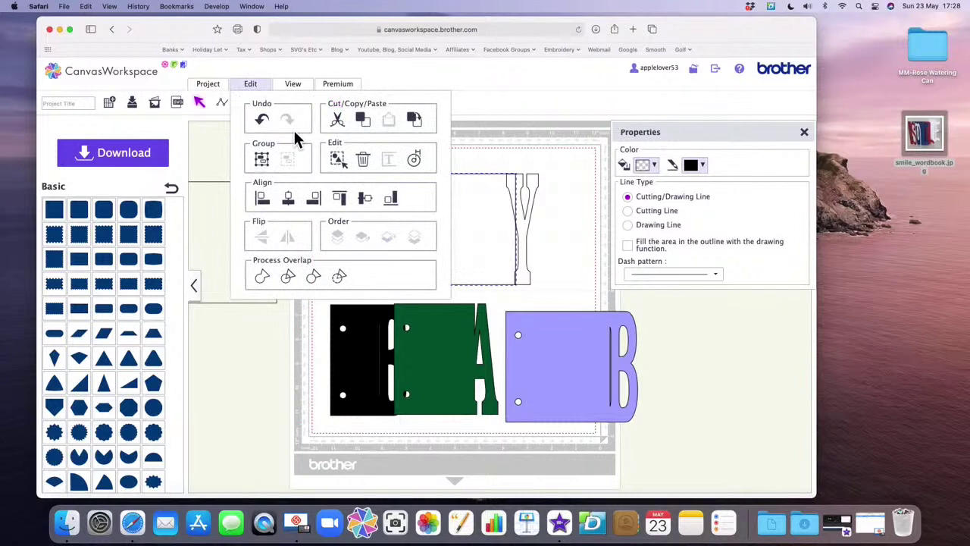
pyautogui.click(342, 276)
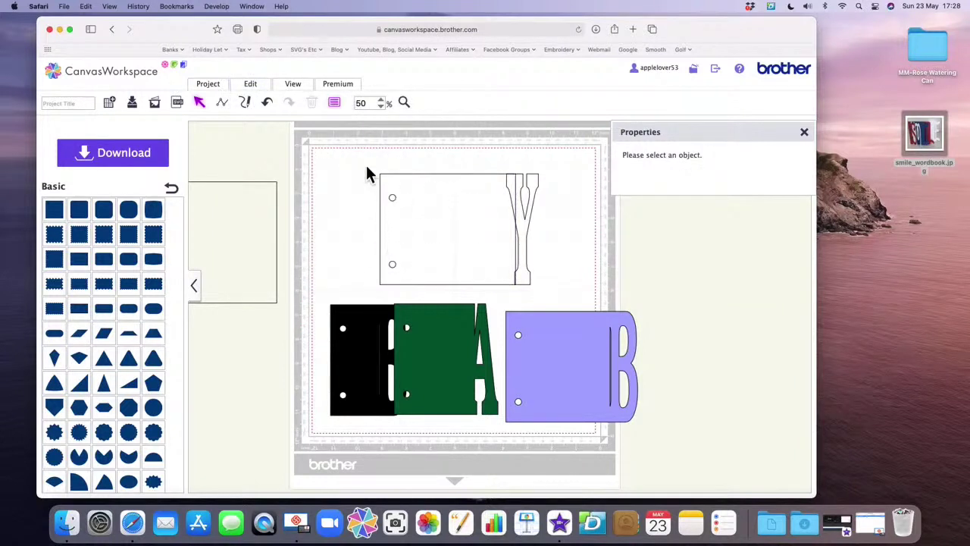
# Weld the last page rectangle to the Y and fill the combined page with lime green.
pyautogui.moveTo(395, 176); pyautogui.dragTo(555, 246)
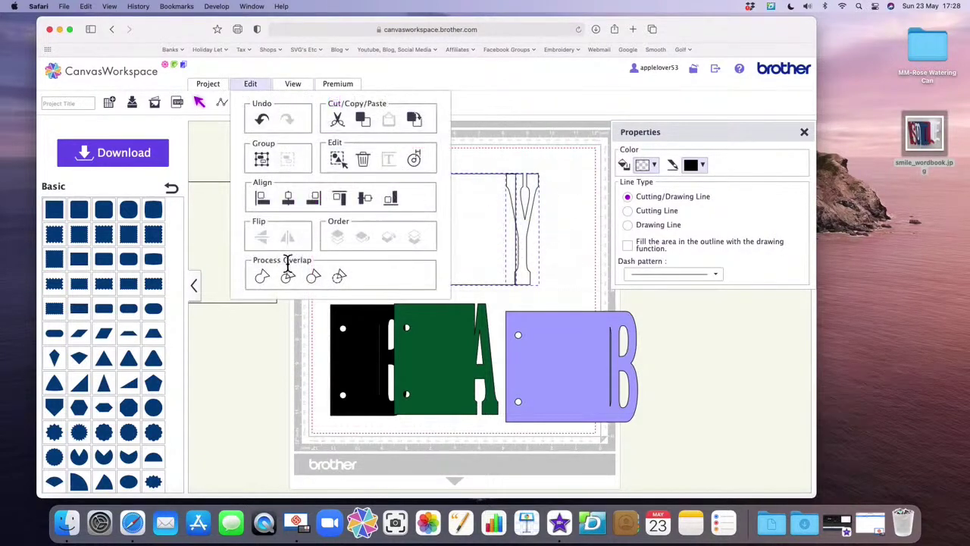
pyautogui.click(275, 277)
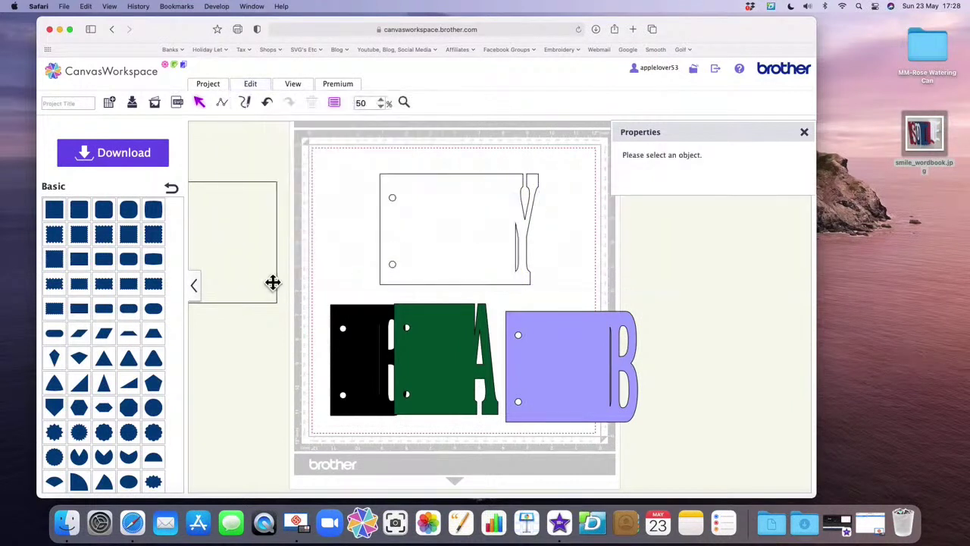
pyautogui.click(482, 233)
pyautogui.click(655, 241)
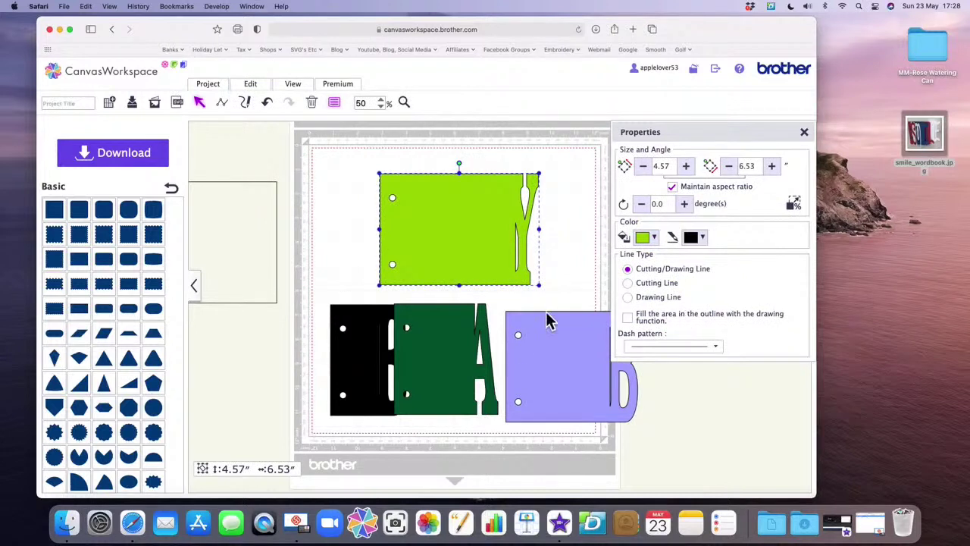
# Bring the light purple B page to the front and stack it on the lime green Y page.
pyautogui.moveTo(570, 391); pyautogui.dragTo(535, 322)
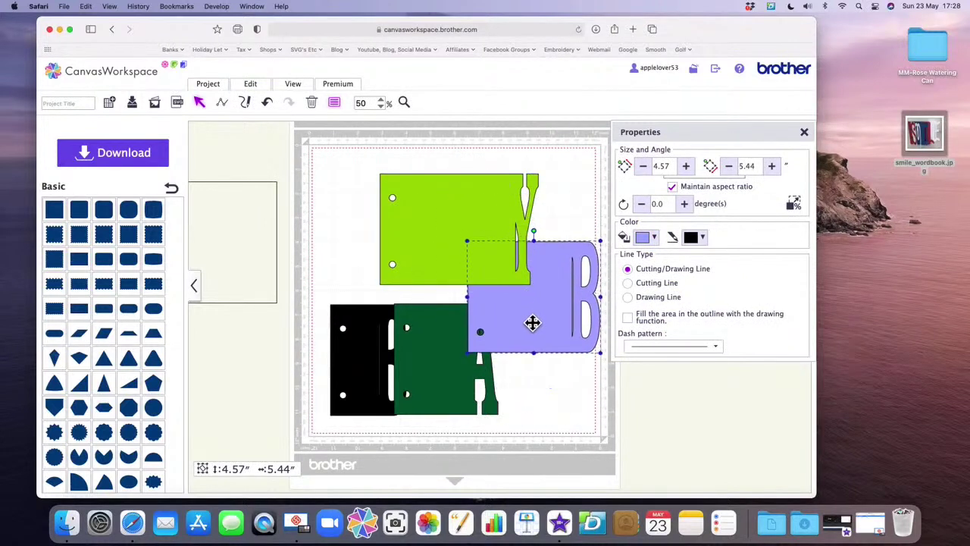
pyautogui.click(805, 133)
pyautogui.rightClick(552, 321)
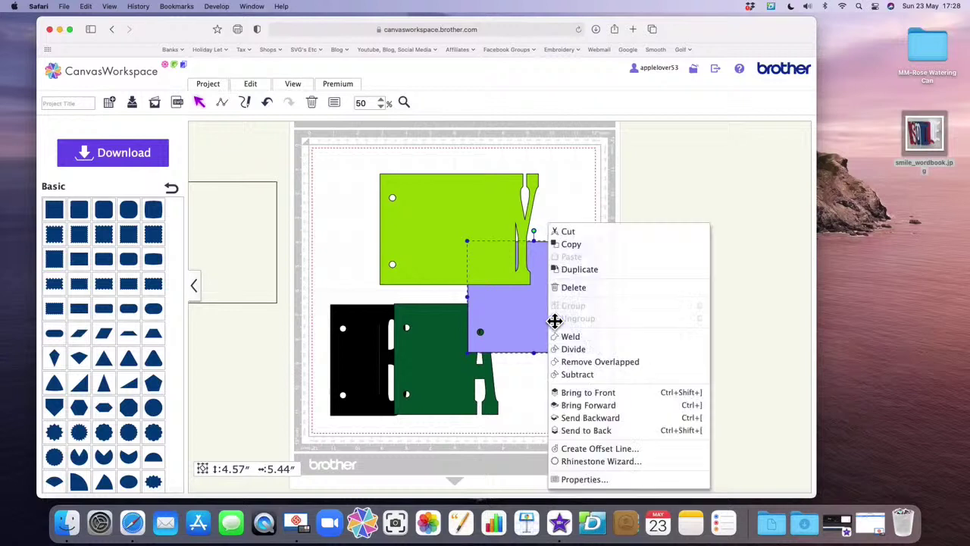
pyautogui.click(588, 392)
pyautogui.moveTo(524, 342); pyautogui.dragTo(434, 263)
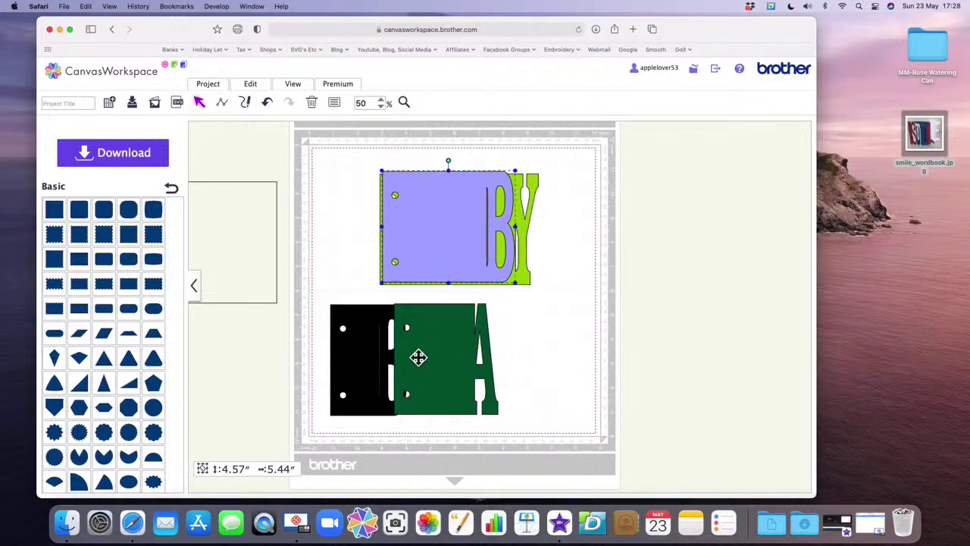
# Stack the dark green A page and the black B page on the other pages, bringing each to the front.
pyautogui.moveTo(417, 357); pyautogui.dragTo(437, 270)
pyautogui.rightClick(467, 315)
pyautogui.click(523, 392)
pyautogui.click(350, 378)
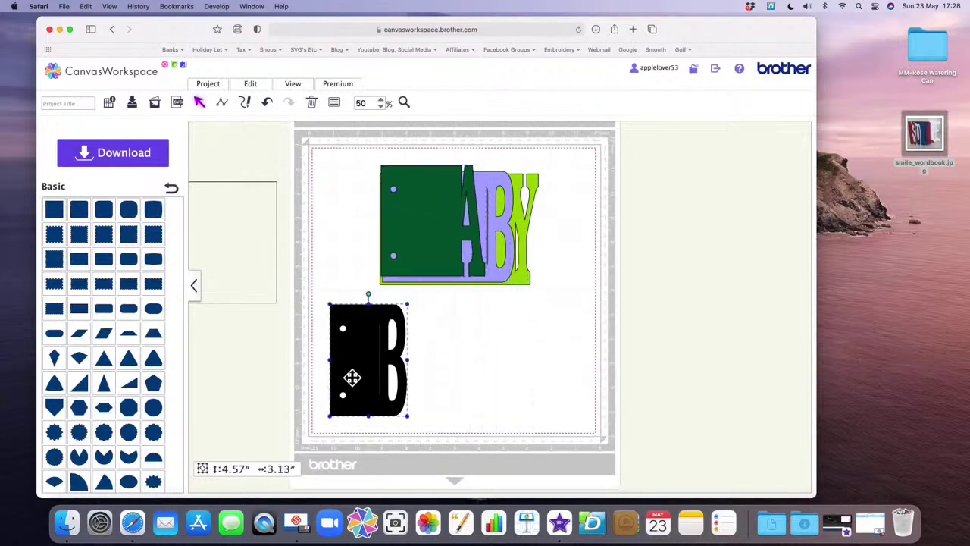
pyautogui.rightClick(351, 377)
pyautogui.click(392, 389)
pyautogui.moveTo(391, 387); pyautogui.dragTo(431, 245)
# Align all four stacked pages by their left and top edges.
pyautogui.moveTo(339, 151); pyautogui.dragTo(582, 361)
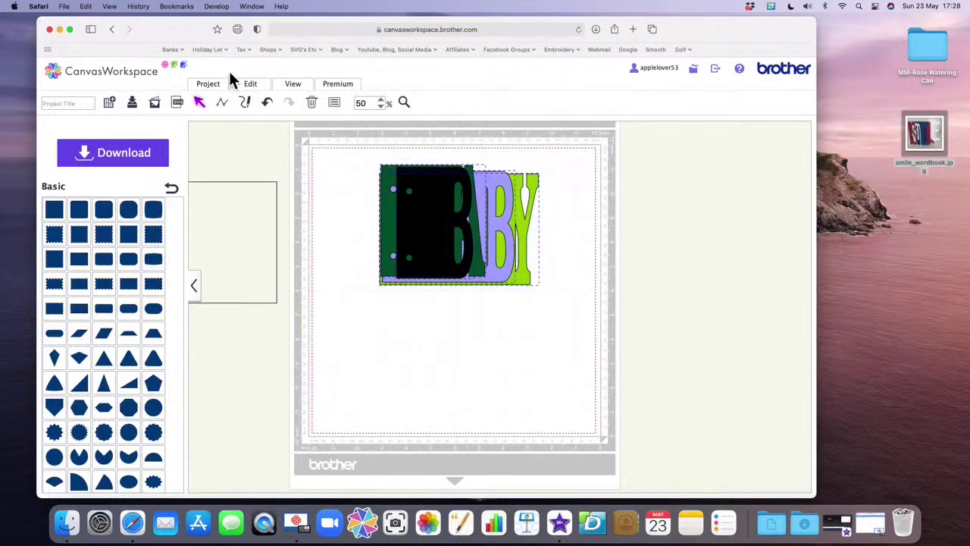
pyautogui.click(263, 86)
pyautogui.click(267, 198)
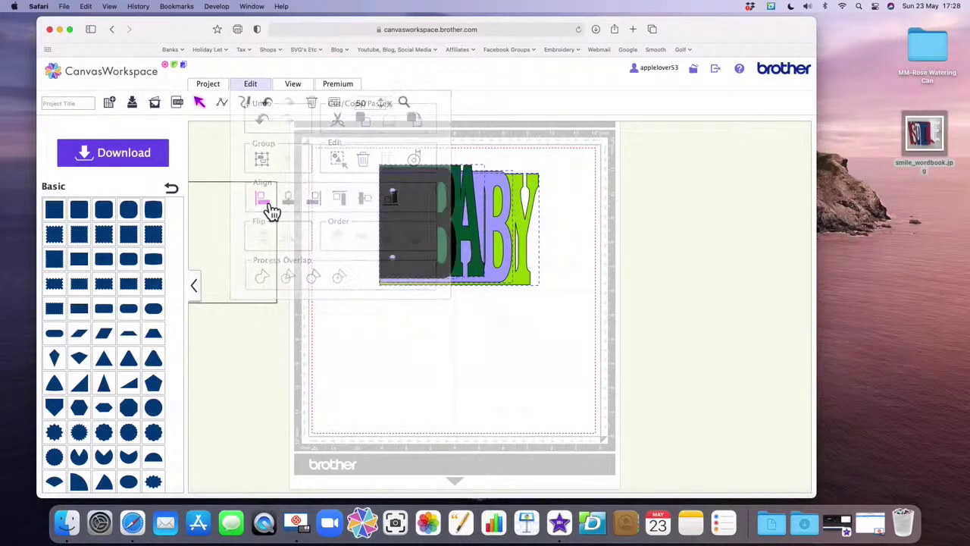
pyautogui.click(262, 85)
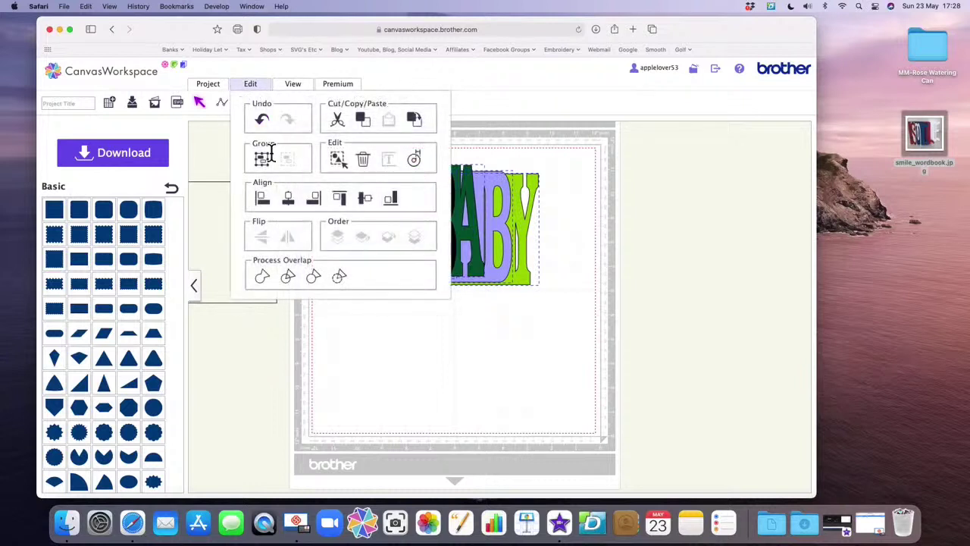
pyautogui.click(349, 204)
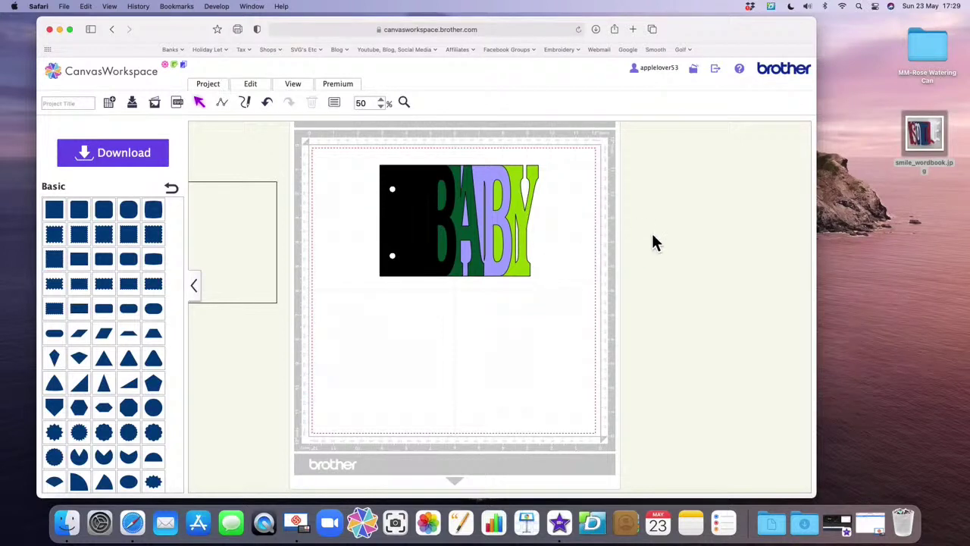
pyautogui.click(420, 234)
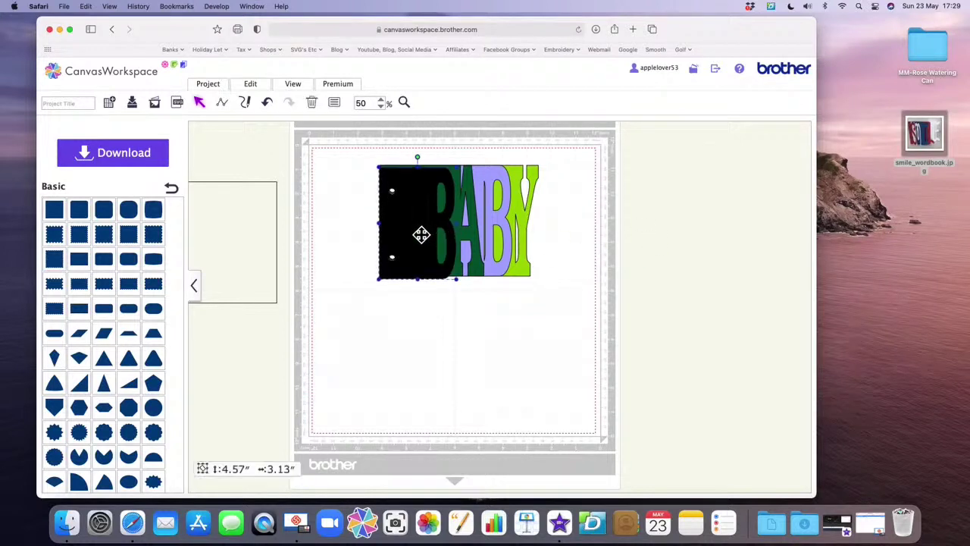
pyautogui.moveTo(420, 234); pyautogui.dragTo(393, 372)
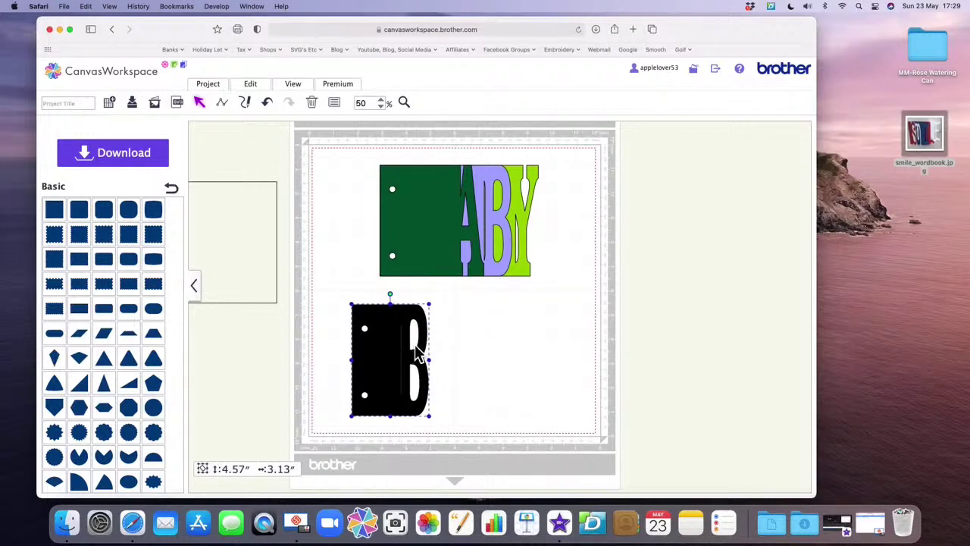
pyautogui.click(268, 104)
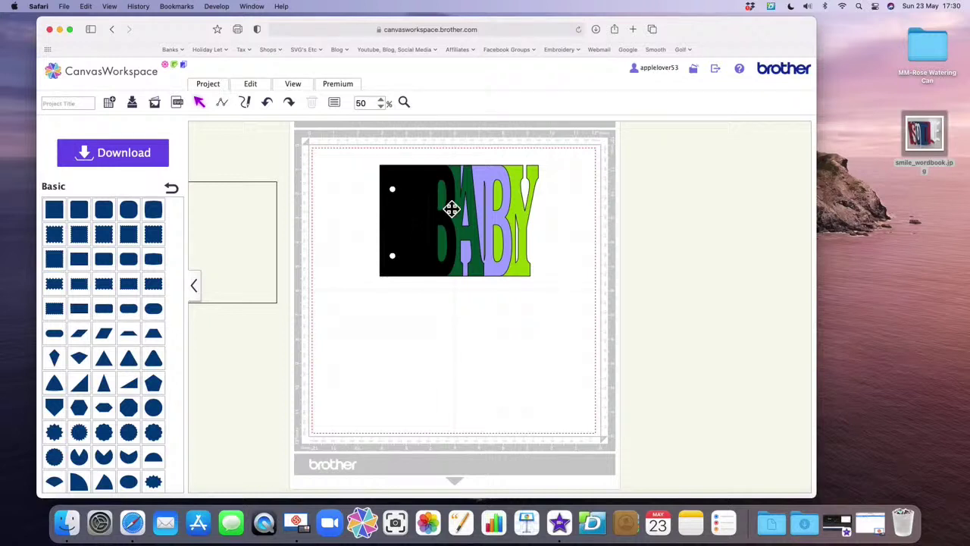
# Place the 7 × 5 in rectangle and the stacked BABY pages together on the mat to check their fit, and move the rectangle off them.
pyautogui.moveTo(262, 239); pyautogui.dragTo(506, 351)
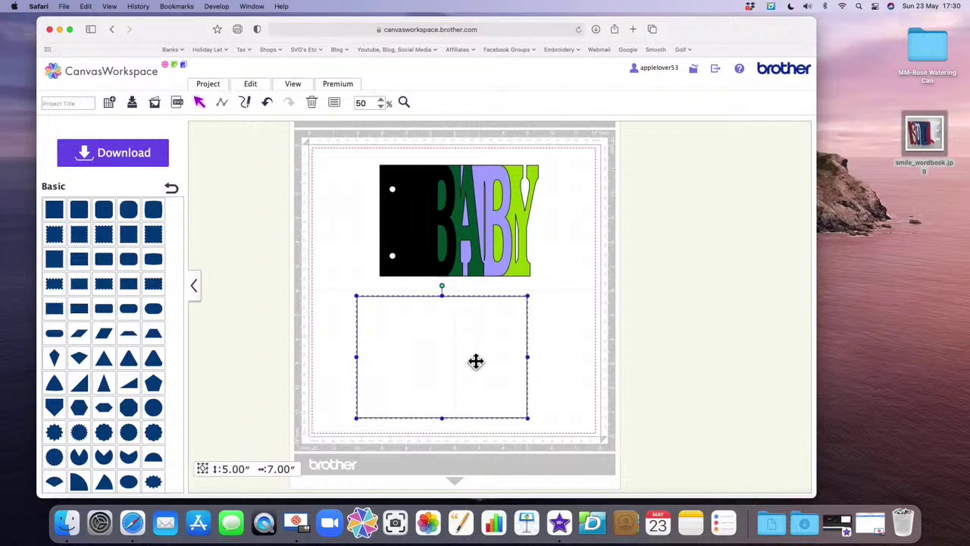
pyautogui.moveTo(367, 159); pyautogui.dragTo(552, 271)
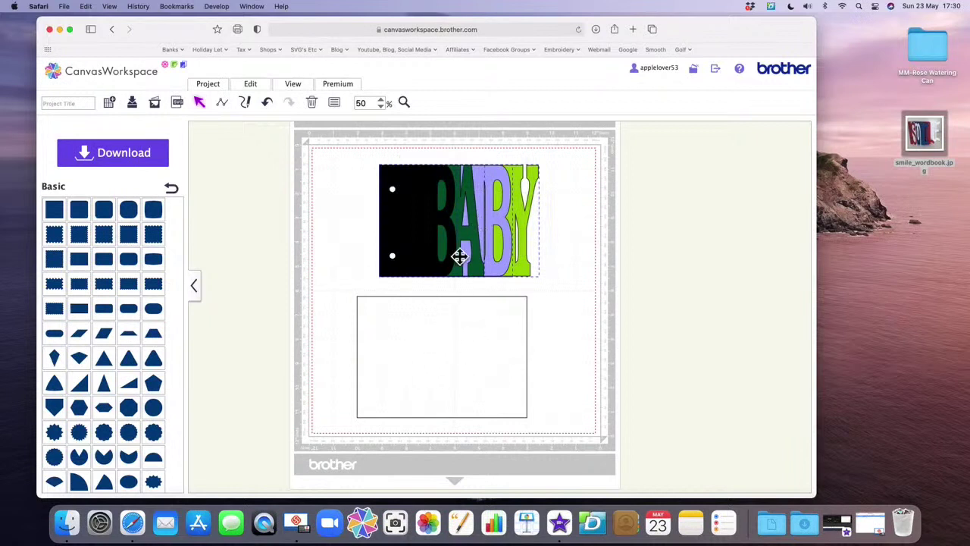
pyautogui.moveTo(454, 227); pyautogui.dragTo(437, 364)
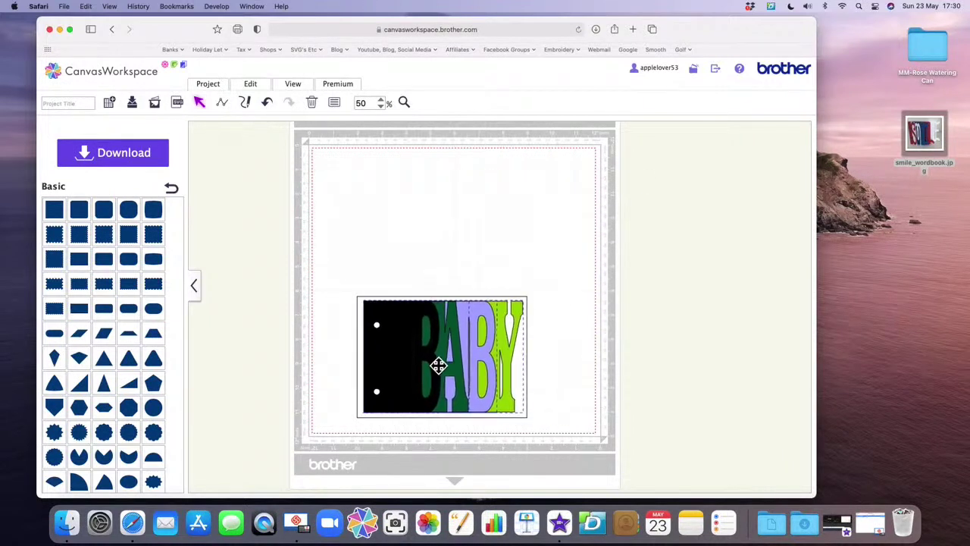
pyautogui.click(561, 377)
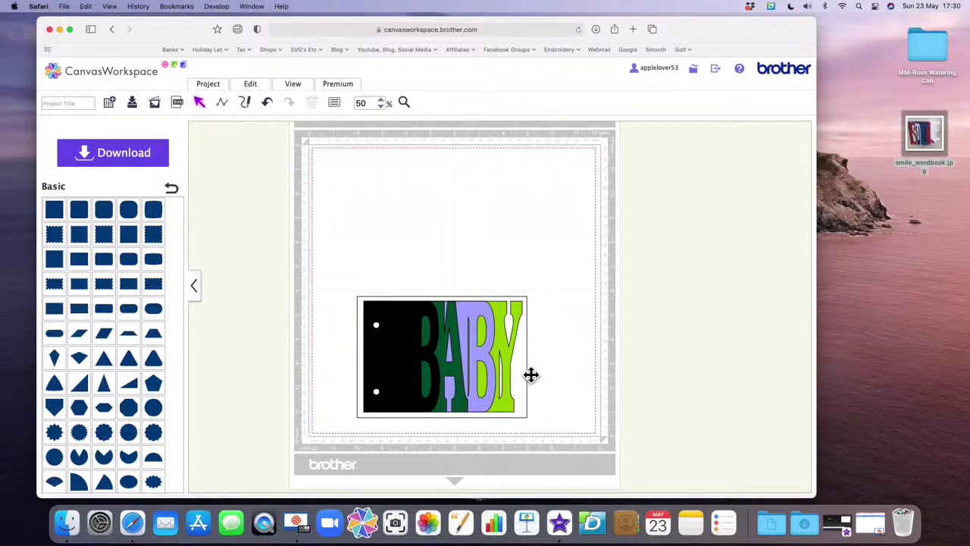
pyautogui.moveTo(530, 374); pyautogui.dragTo(510, 239)
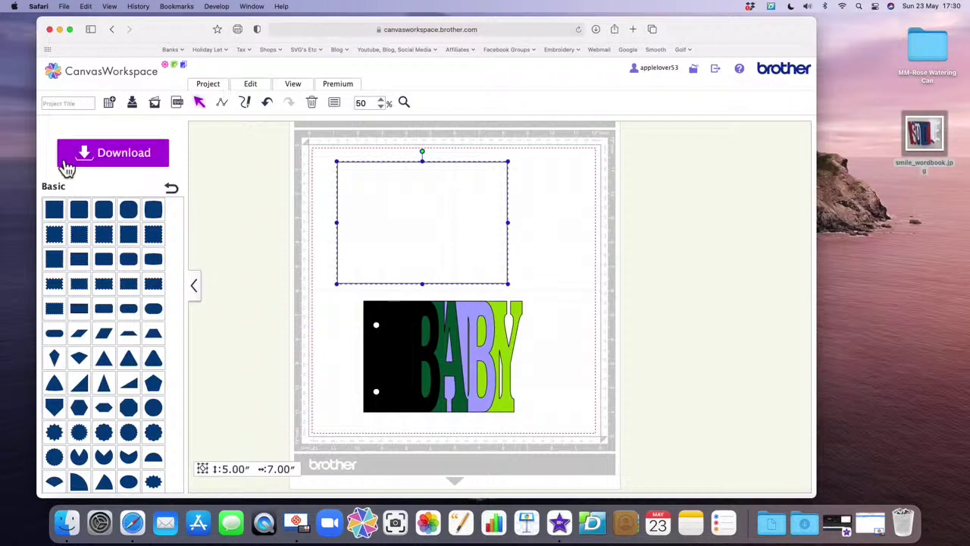
# Show the saved projects and clear the selection on the mat.
pyautogui.click(68, 104)
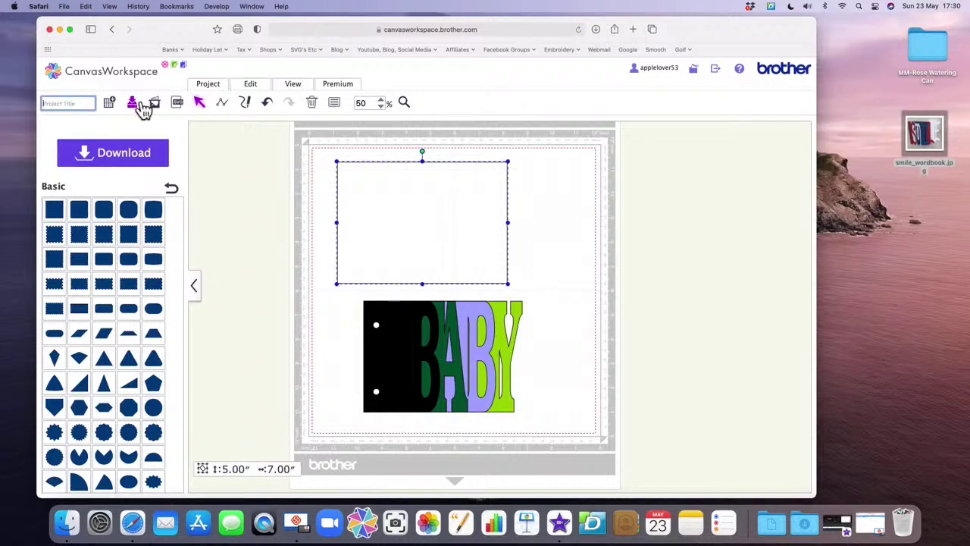
pyautogui.click(173, 189)
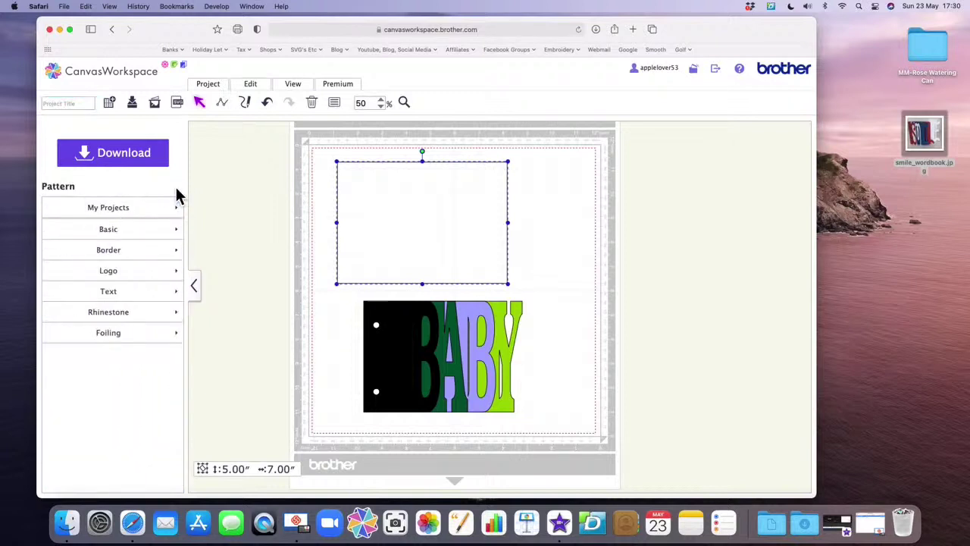
pyautogui.click(119, 212)
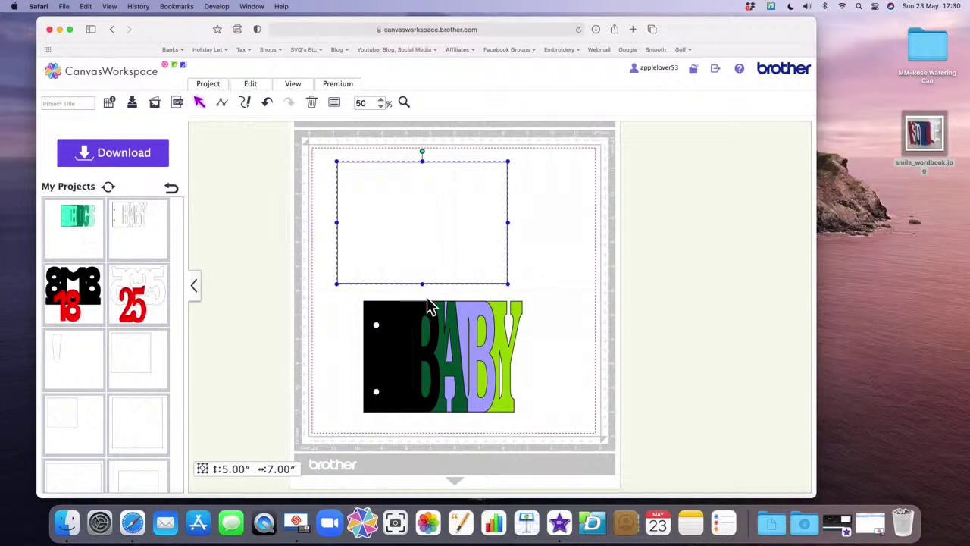
pyautogui.click(570, 370)
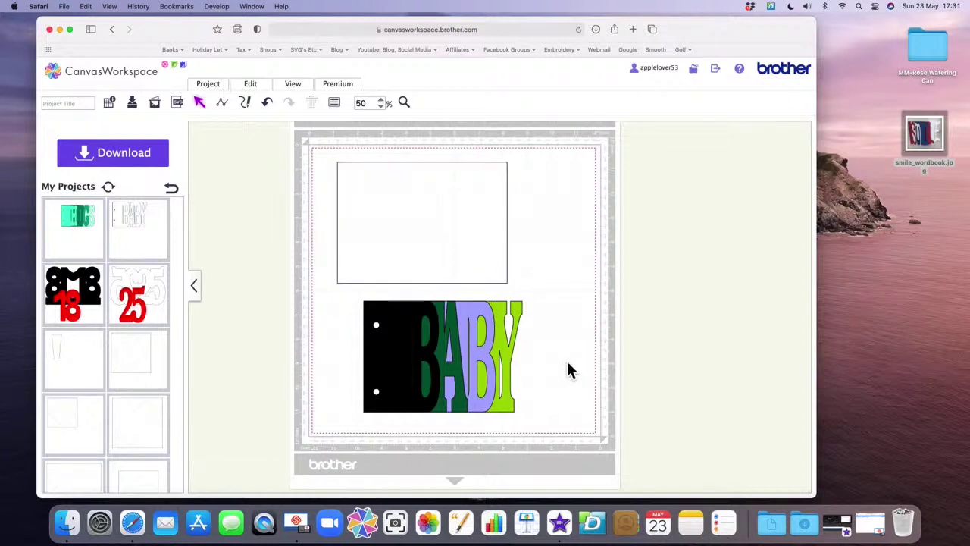
# Group the stacked BABY pages, move them off the mat to its right, and place the 7 × 5 in rectangle on the mat's lower half.
pyautogui.moveTo(591, 362); pyautogui.dragTo(301, 359)
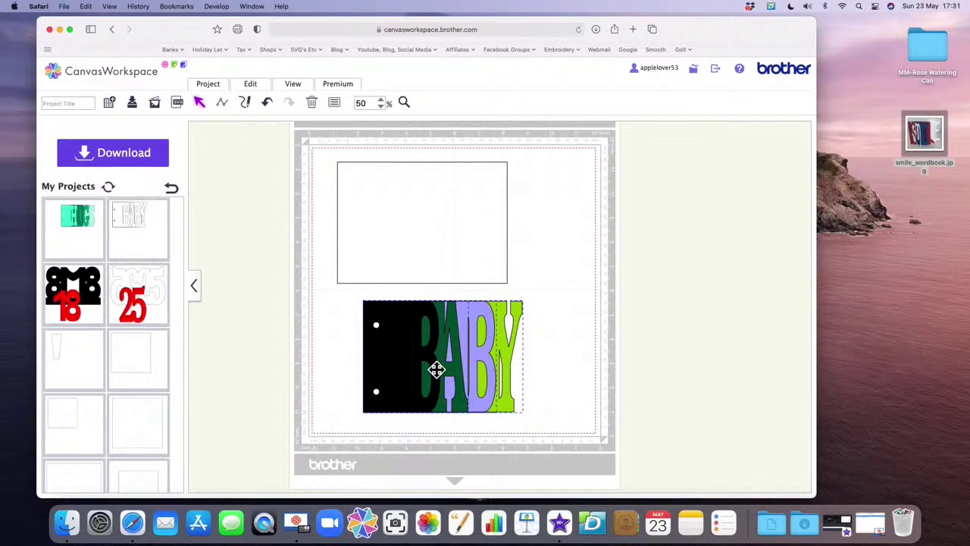
pyautogui.rightClick(437, 369)
pyautogui.click(461, 311)
pyautogui.moveTo(422, 327); pyautogui.dragTo(691, 169)
pyautogui.moveTo(399, 229); pyautogui.dragTo(404, 372)
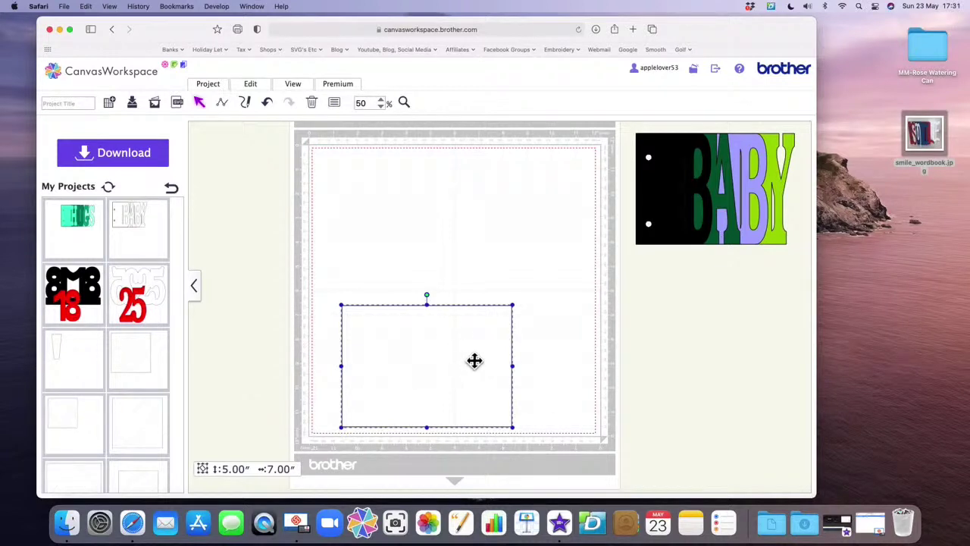
# Add a text object in the bold FO-W011 font to the mat.
pyautogui.click(173, 189)
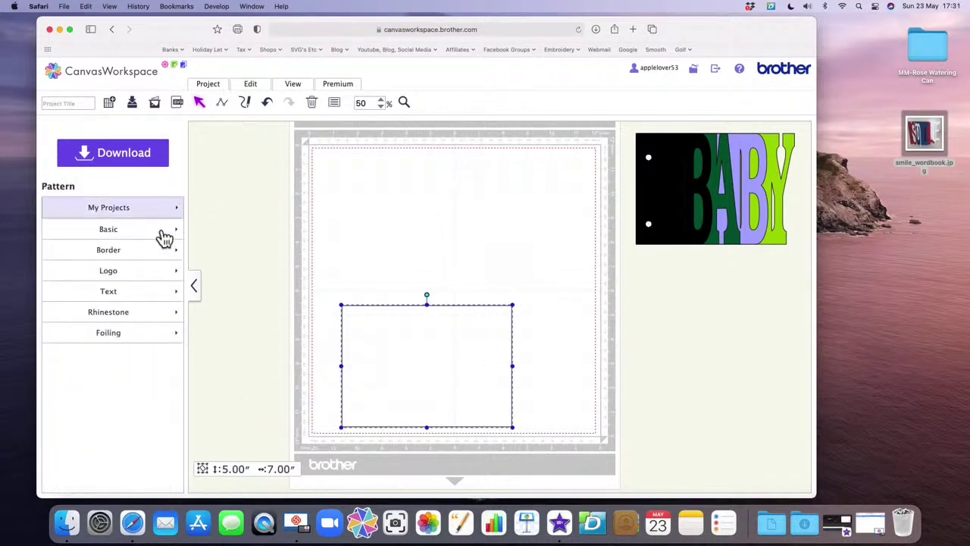
pyautogui.click(116, 297)
pyautogui.click(118, 306)
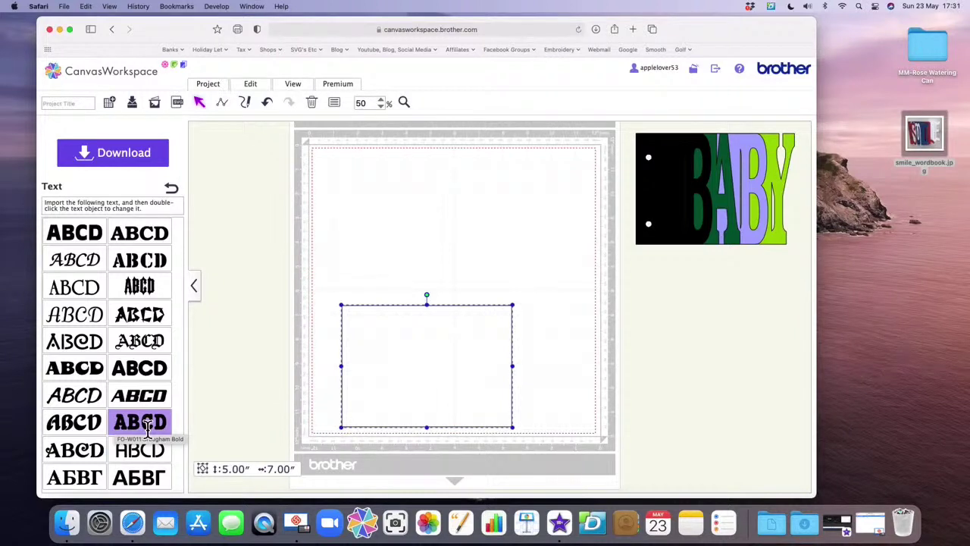
pyautogui.click(147, 428)
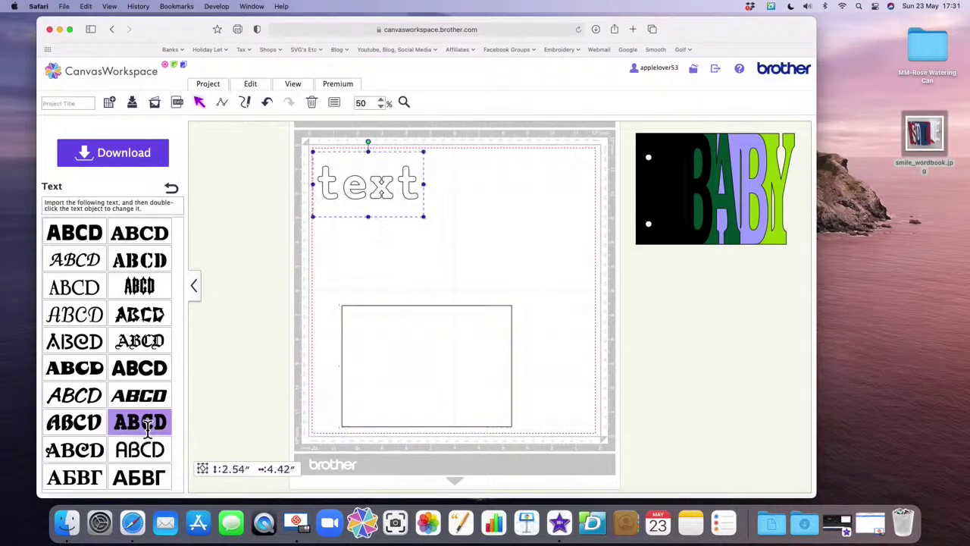
# Replace the placeholder wording of the new text object with HUGS.
pyautogui.click(429, 189)
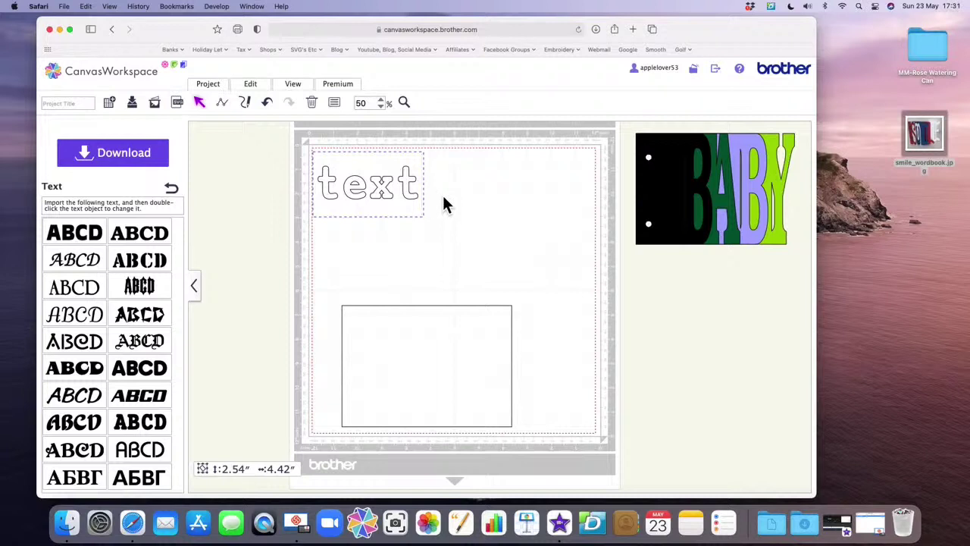
pyautogui.press('BackSpace')
pyautogui.press('BackSpace')
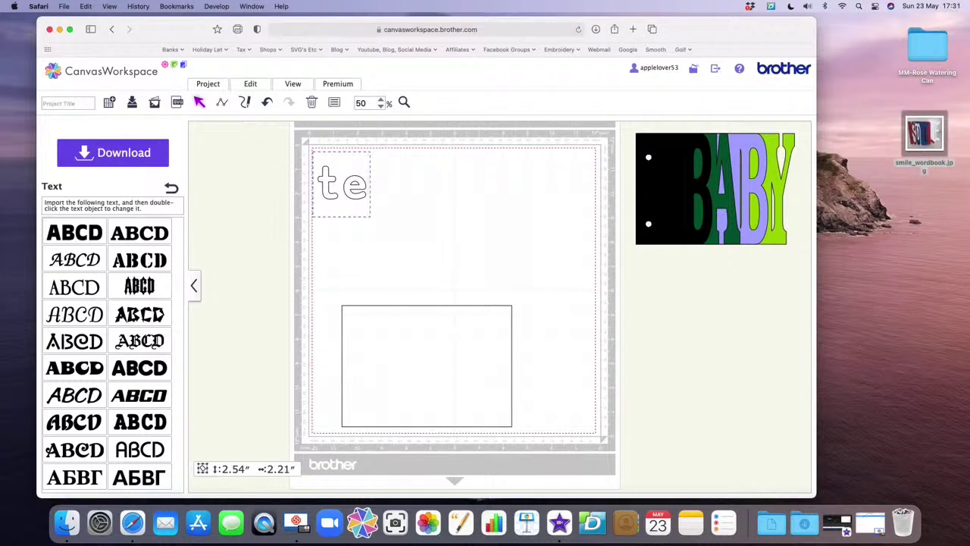
pyautogui.press('BackSpace')
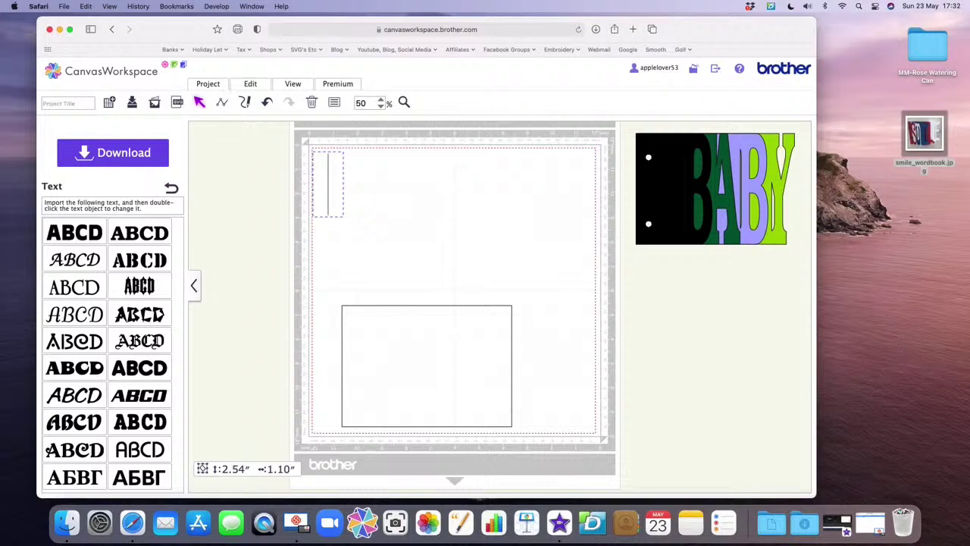
pyautogui.write('HUGS')
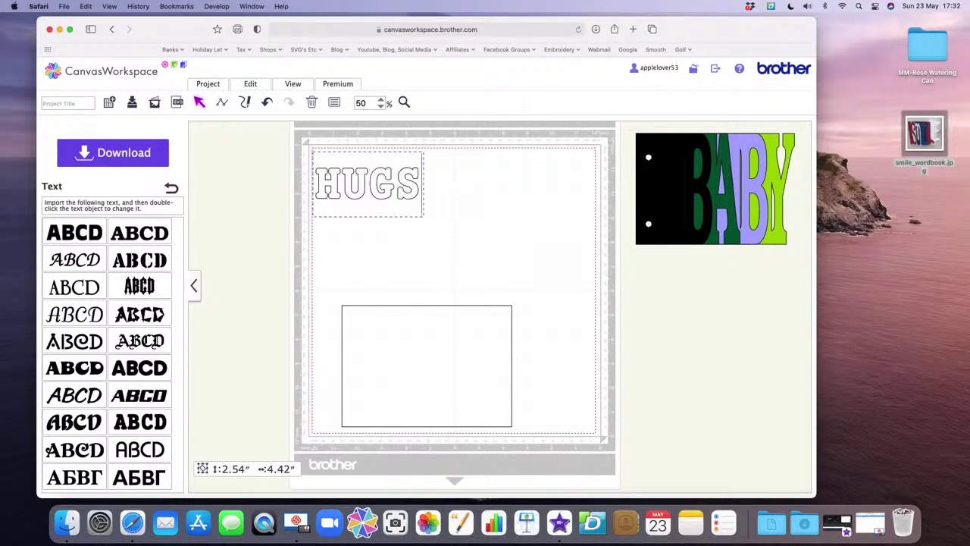
pyautogui.click(472, 199)
# Move HUGS into the 7 × 5 in rectangle and stretch its text frame to about 6.91 in high by 5.59 in wide.
pyautogui.moveTo(420, 190); pyautogui.dragTo(496, 382)
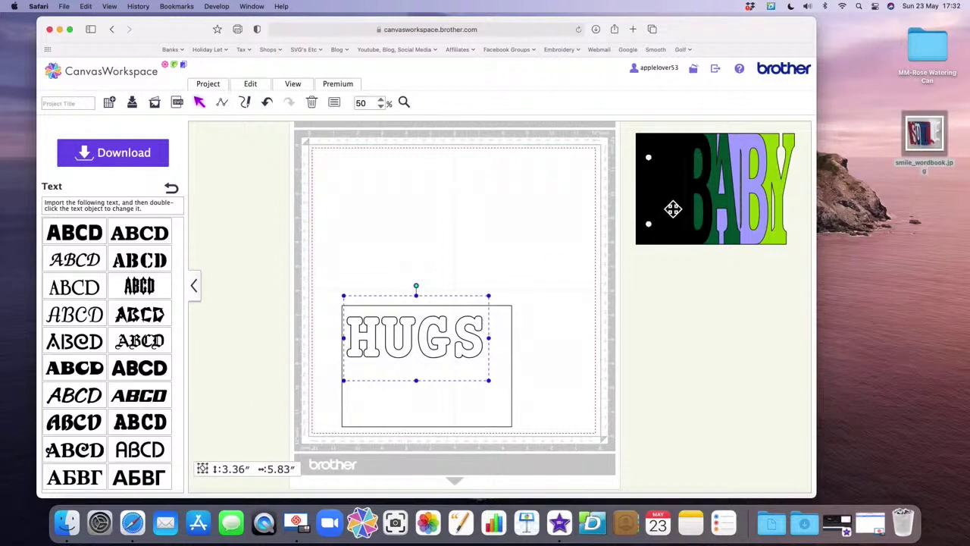
pyautogui.moveTo(496, 344); pyautogui.dragTo(490, 346)
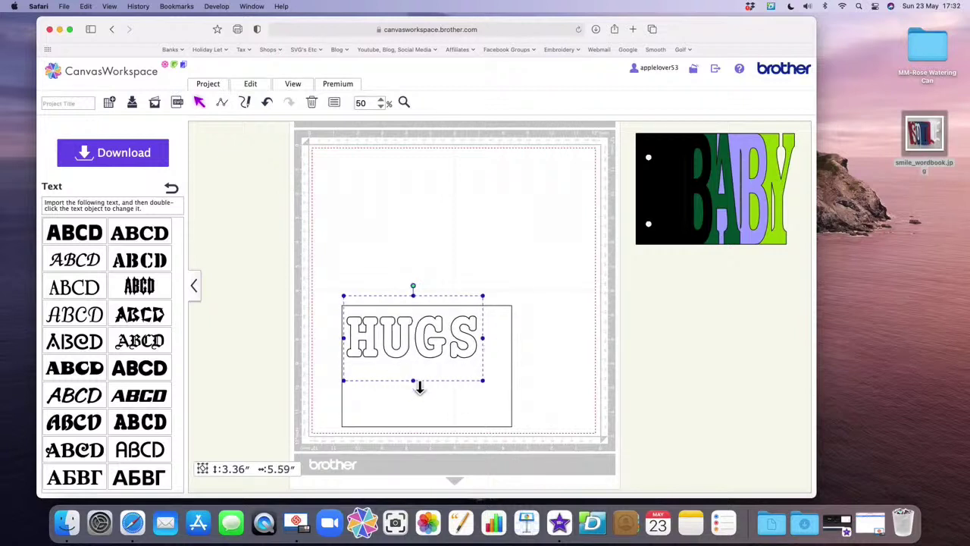
pyautogui.moveTo(420, 390); pyautogui.dragTo(428, 457)
pyautogui.moveTo(435, 382); pyautogui.dragTo(435, 363)
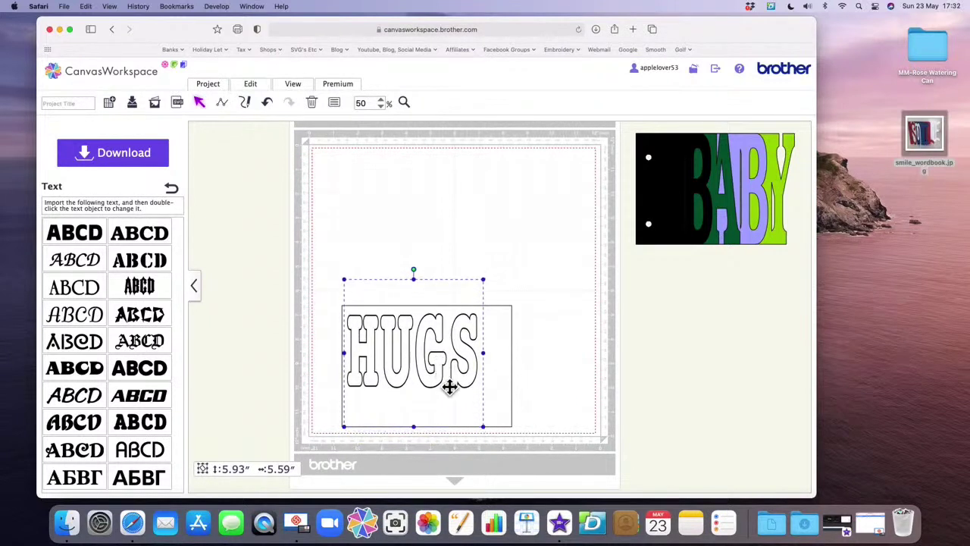
pyautogui.moveTo(419, 433); pyautogui.dragTo(424, 457)
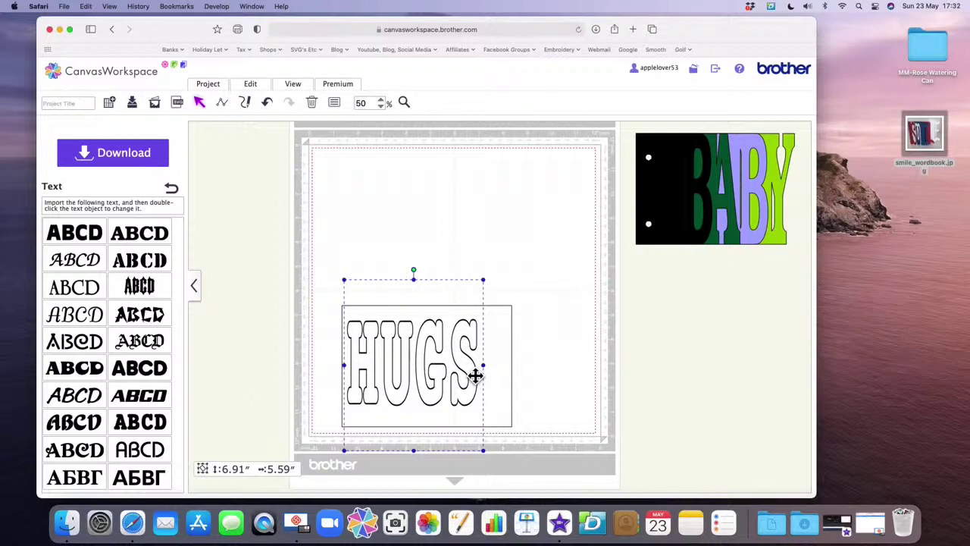
# Move the 7 × 5 in rectangle off the mat to its left and place HUGS in the mat's upper-right area.
pyautogui.moveTo(475, 375); pyautogui.dragTo(476, 374)
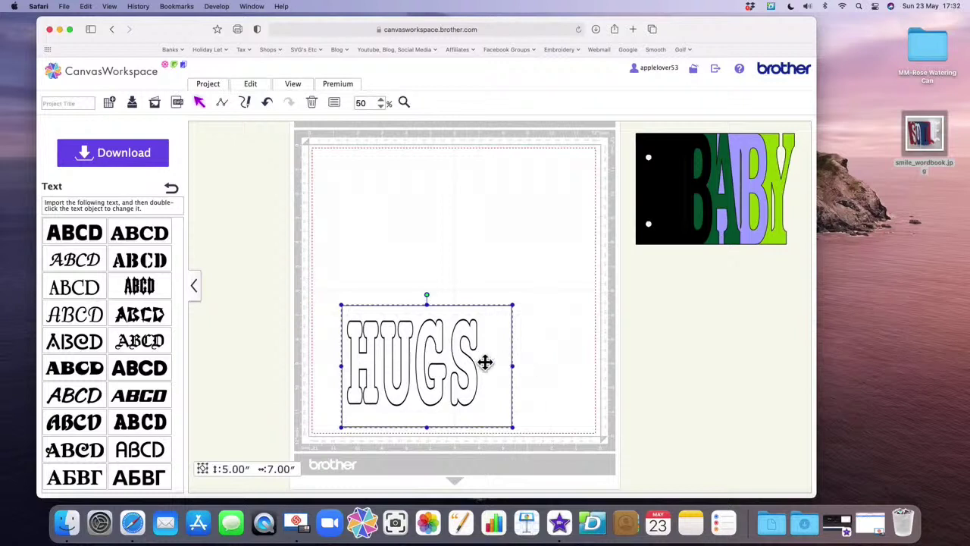
pyautogui.moveTo(495, 364); pyautogui.dragTo(285, 258)
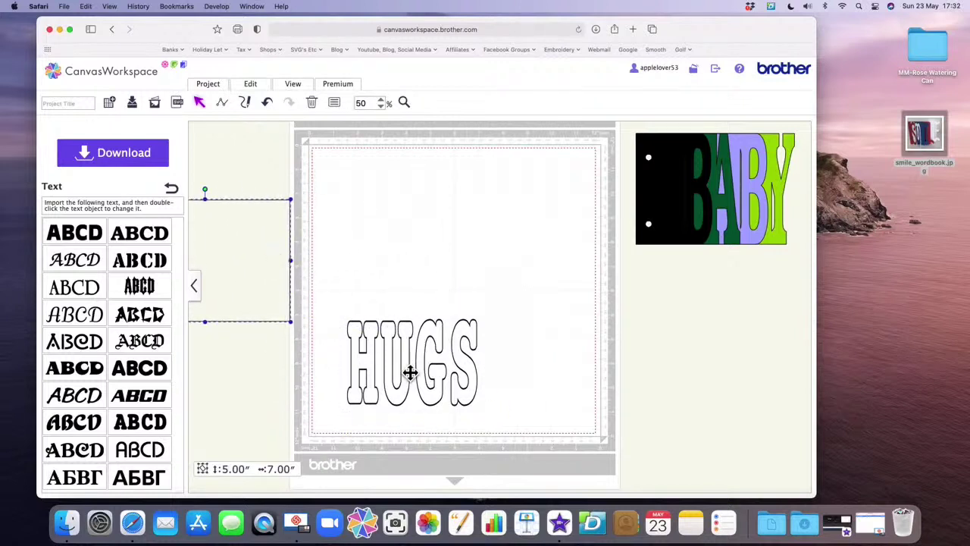
pyautogui.moveTo(410, 372); pyautogui.dragTo(522, 219)
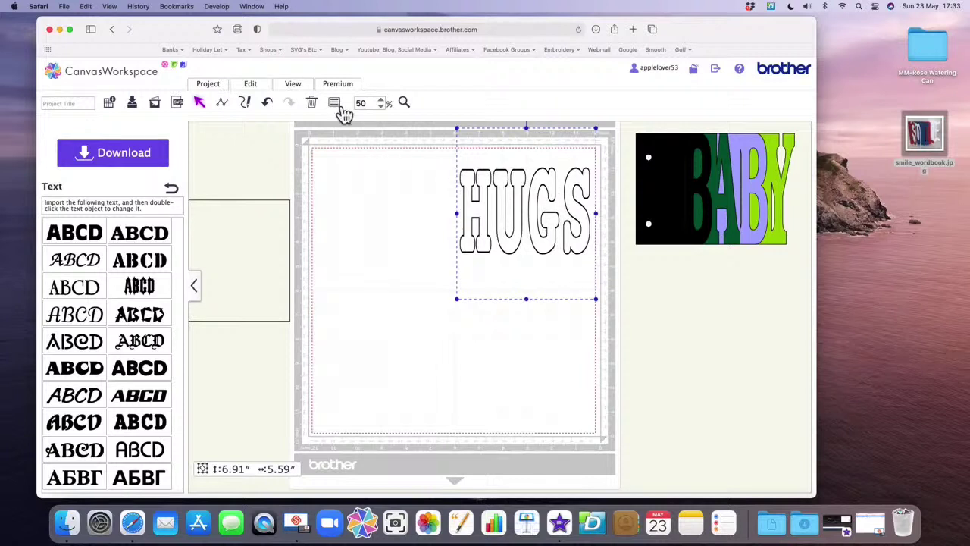
# Separate the HUGS text into individual letter shapes with Process Overlap, and select the letters to check that each is independent.
pyautogui.click(258, 86)
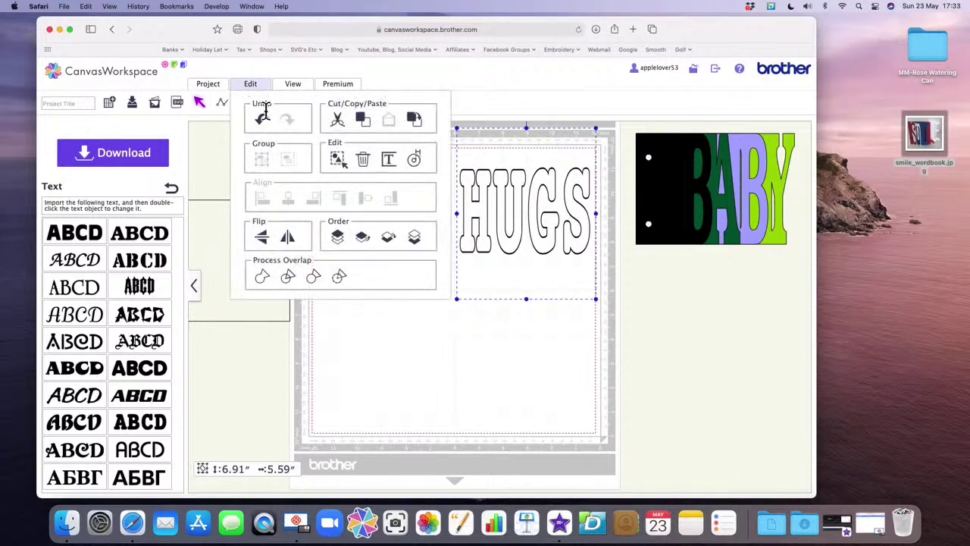
pyautogui.click(296, 280)
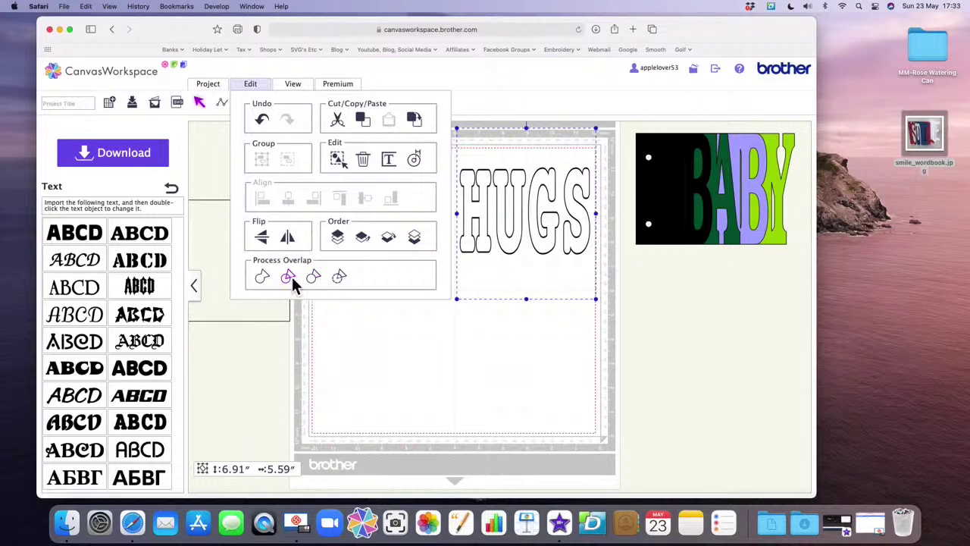
pyautogui.click(587, 251)
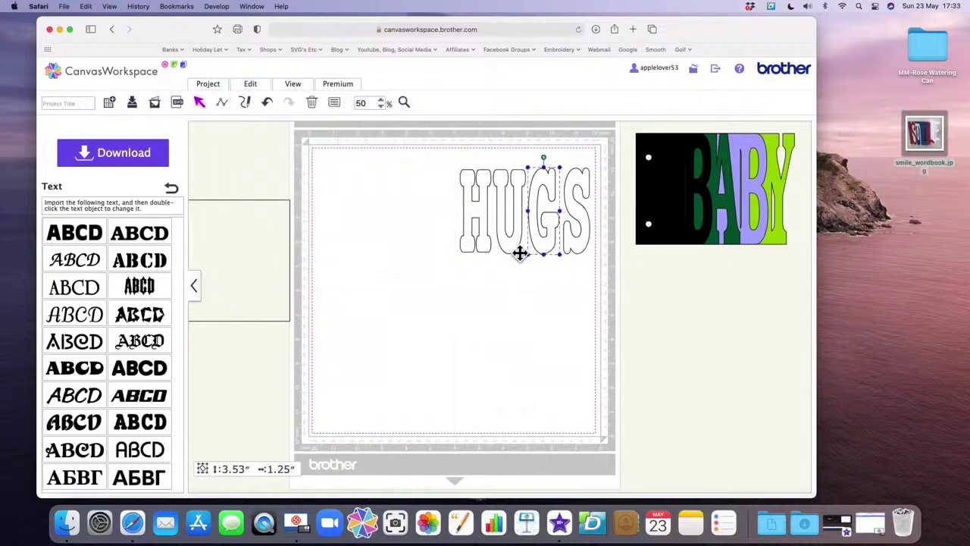
pyautogui.click(517, 254)
pyautogui.click(493, 254)
pyautogui.click(546, 290)
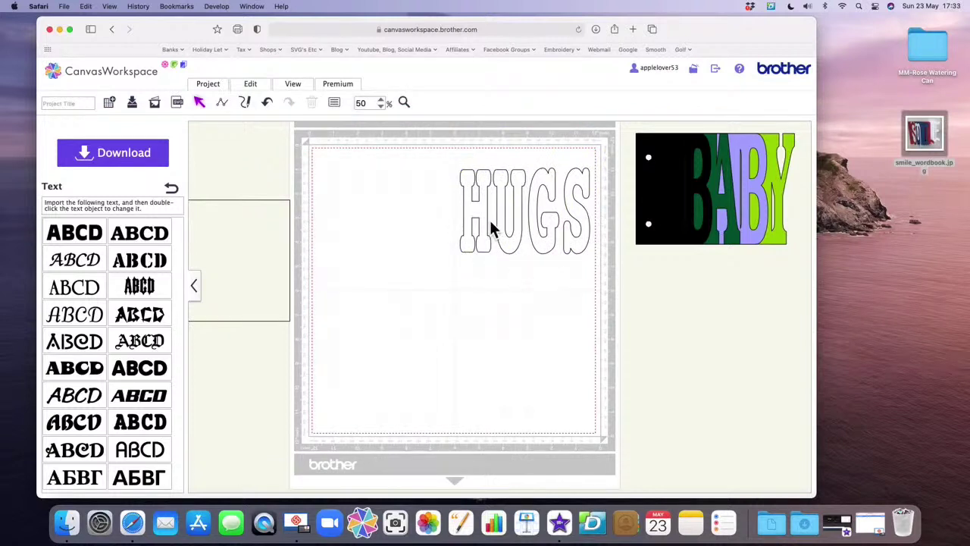
pyautogui.moveTo(438, 168); pyautogui.dragTo(606, 282)
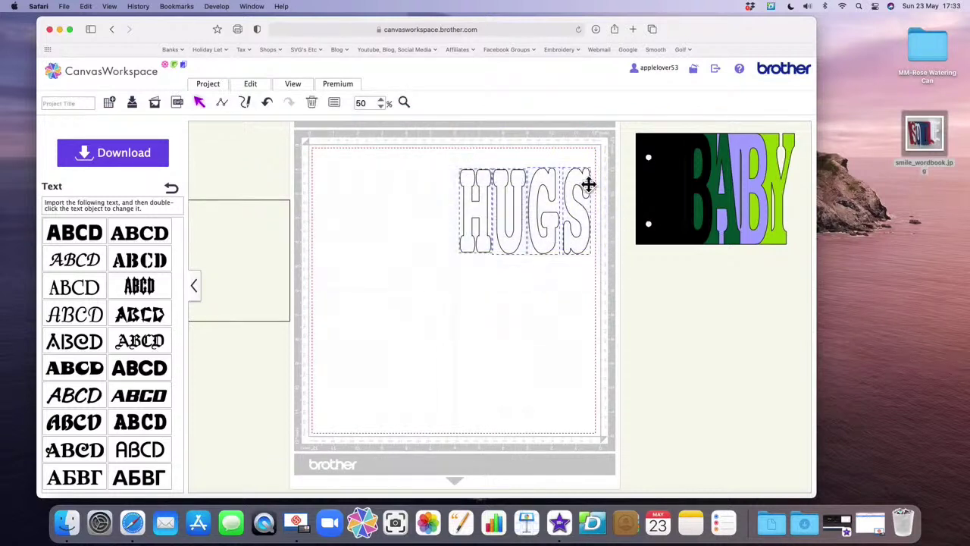
pyautogui.click(526, 280)
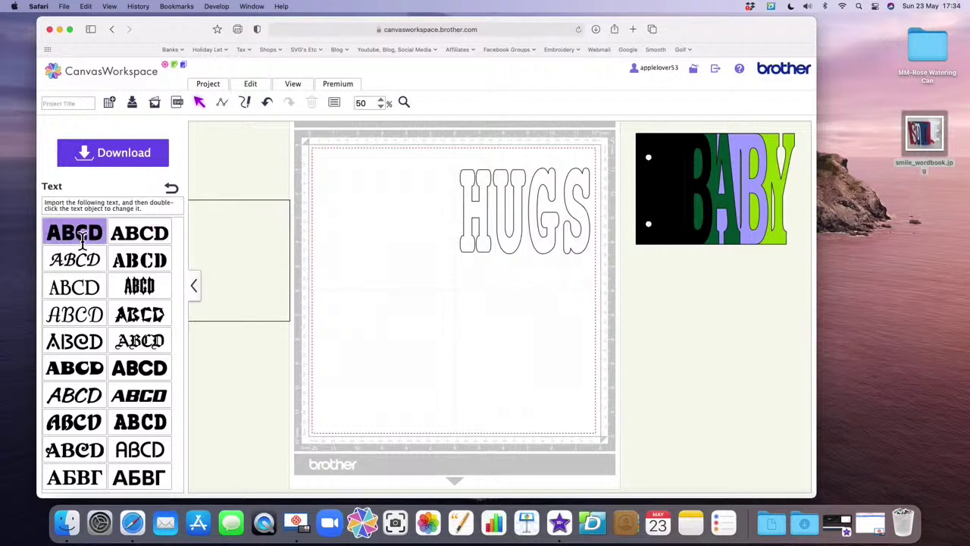
# Add a basic square to the mat beside the HUGS letters.
pyautogui.click(181, 193)
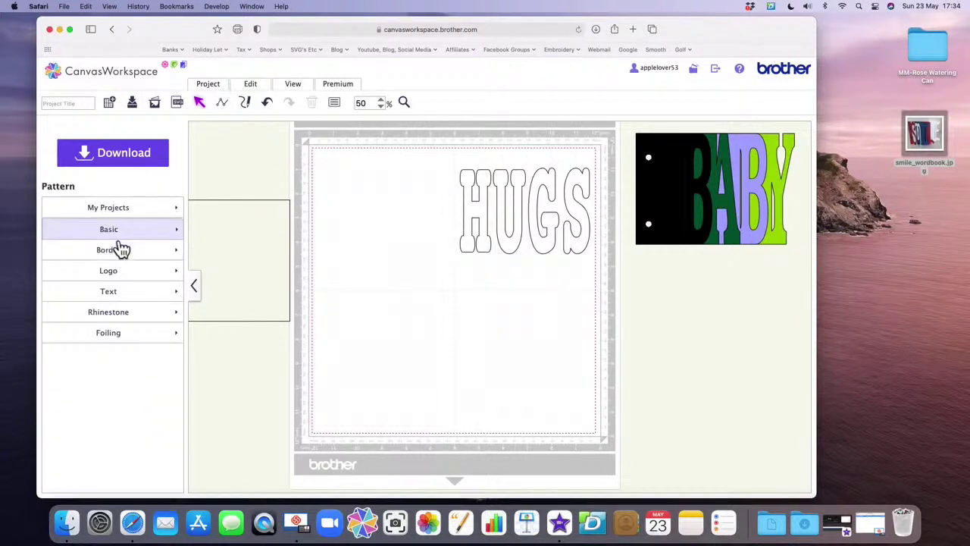
pyautogui.click(118, 233)
pyautogui.moveTo(59, 216); pyautogui.dragTo(349, 200)
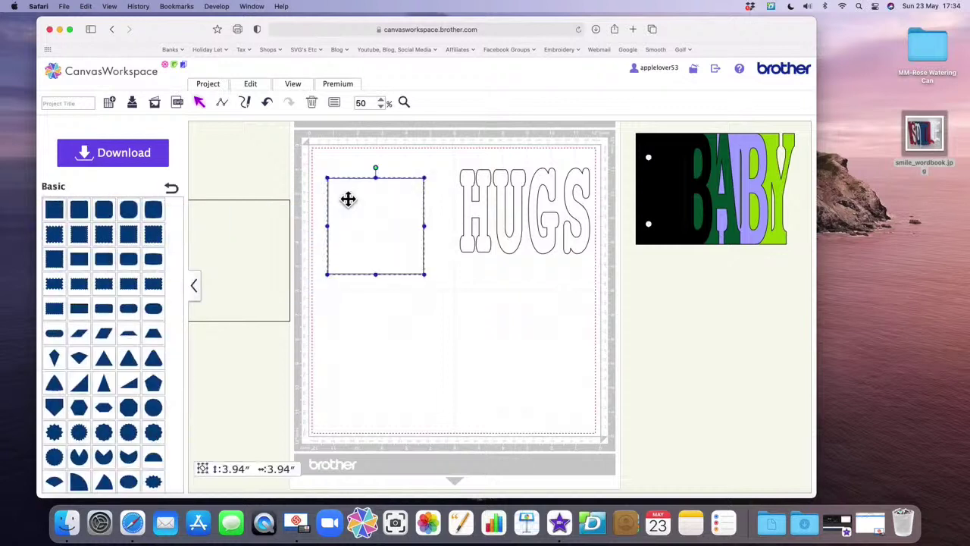
# Resize the square to 3.40 in high, matching the letter H, and 2.00 in wide.
pyautogui.click(477, 185)
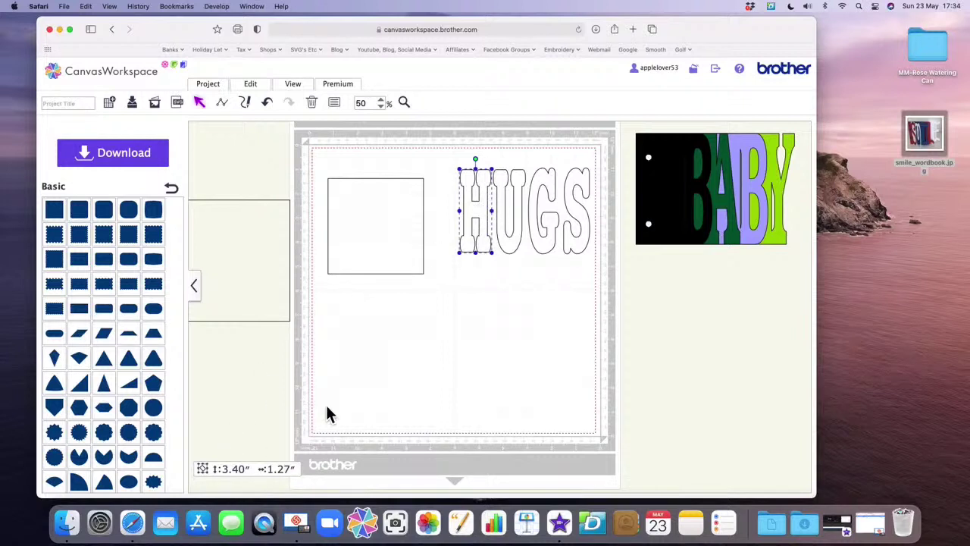
pyautogui.click(363, 237)
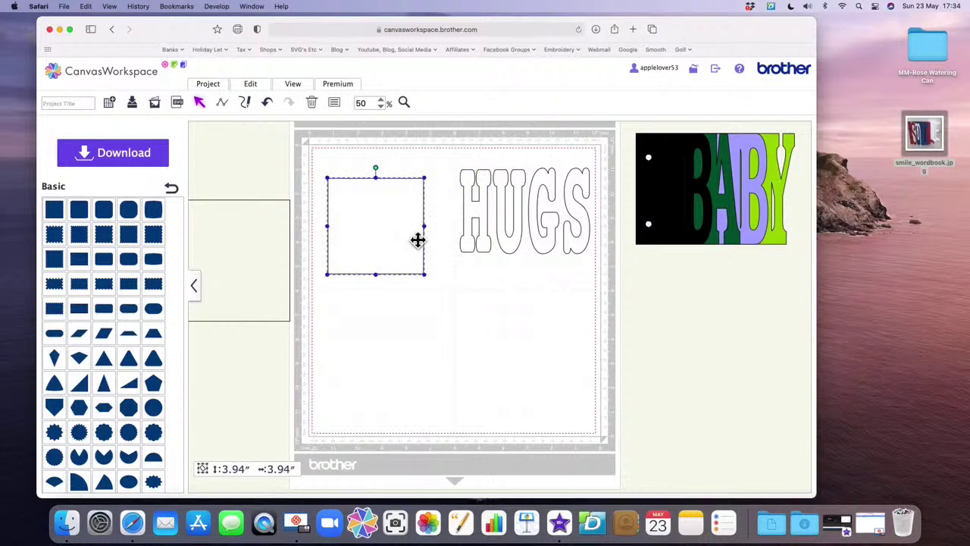
pyautogui.click(338, 103)
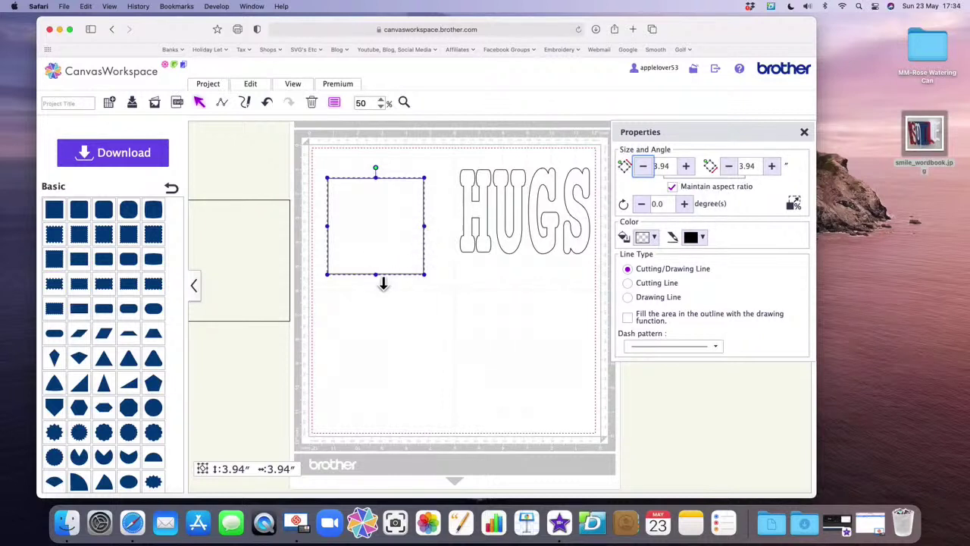
pyautogui.moveTo(384, 283); pyautogui.dragTo(381, 262)
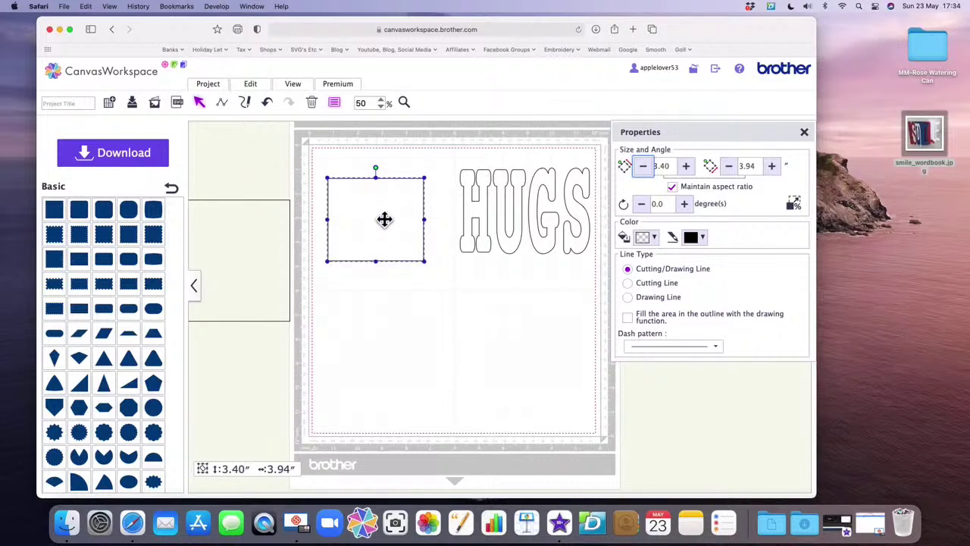
pyautogui.moveTo(424, 220); pyautogui.dragTo(383, 230)
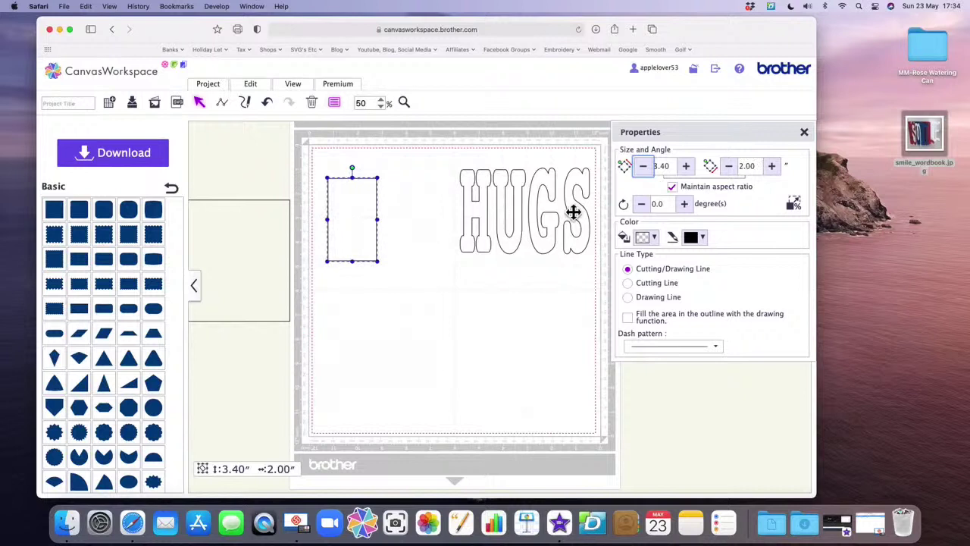